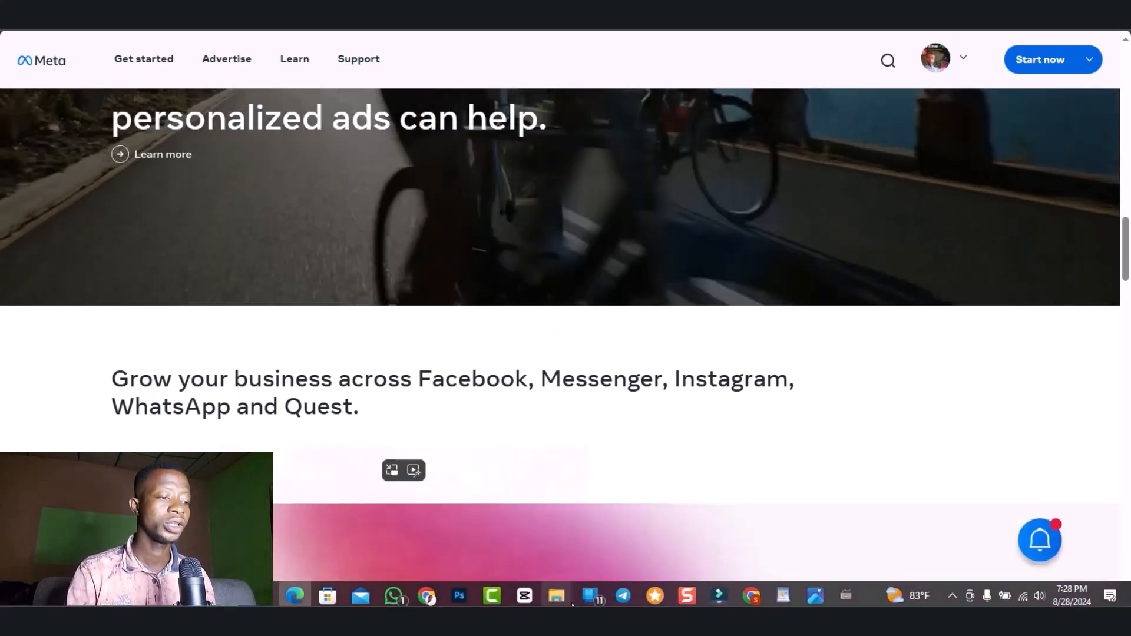
- Switch to Chrome, open the list of Facebook Pages you manage, and start creating a new Page
click(436, 594)
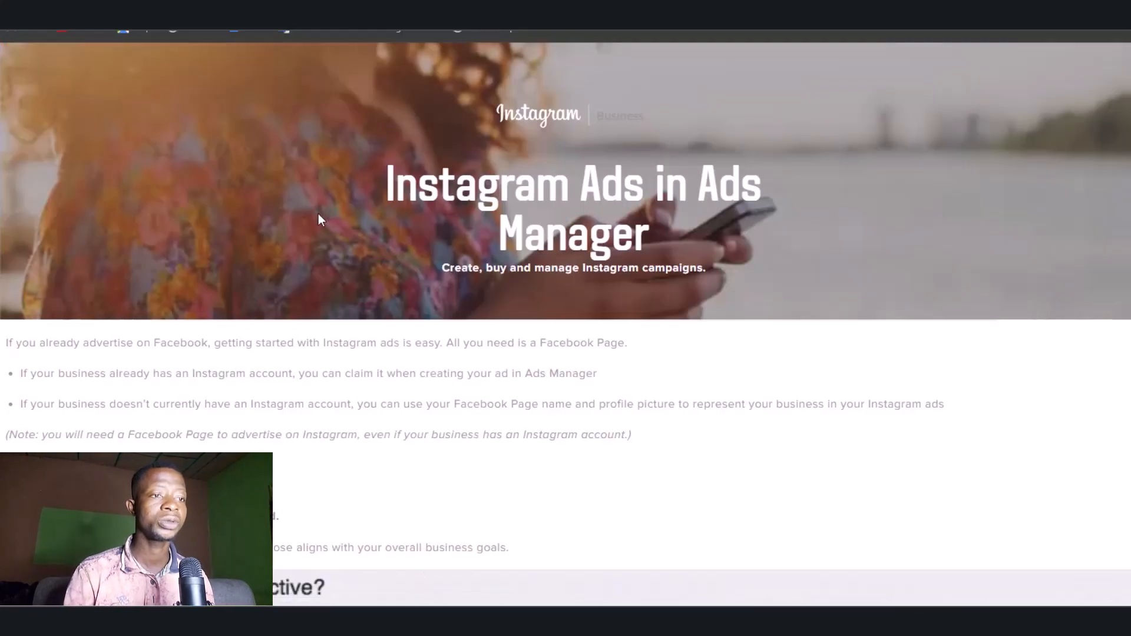
click(88, 6)
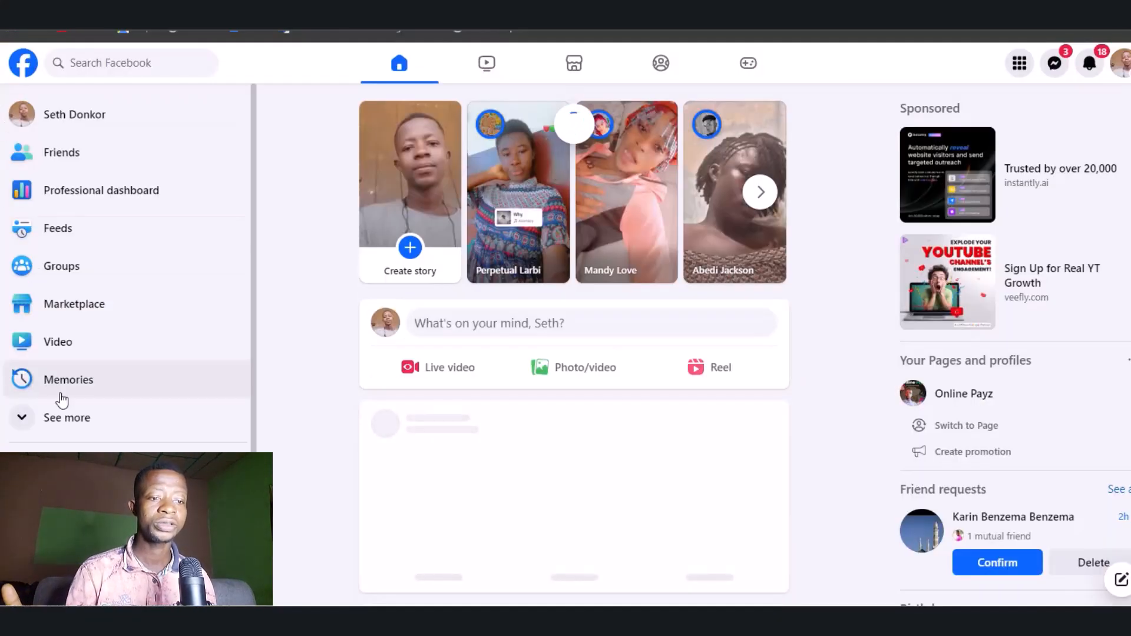
click(63, 417)
scroll(83, 424, down, 7)
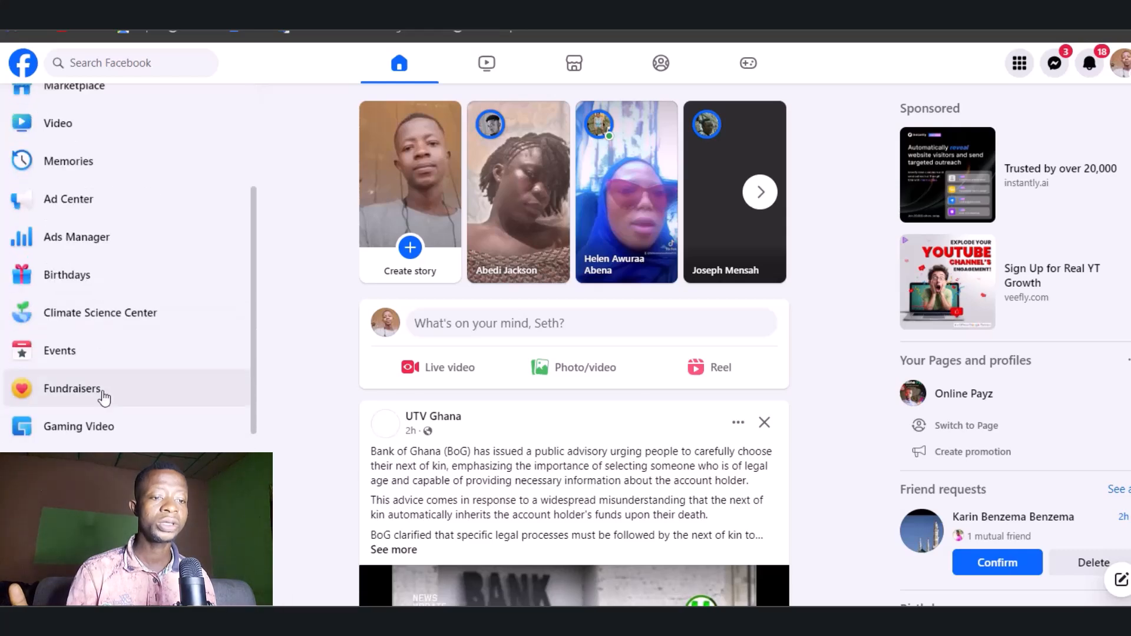
click(88, 406)
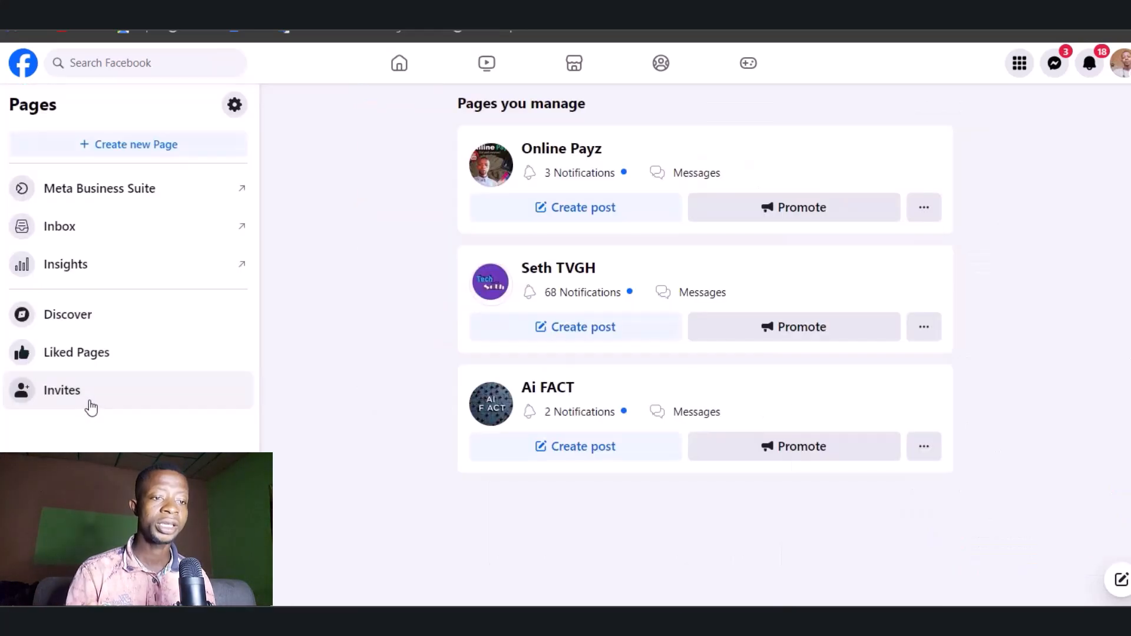
click(166, 148)
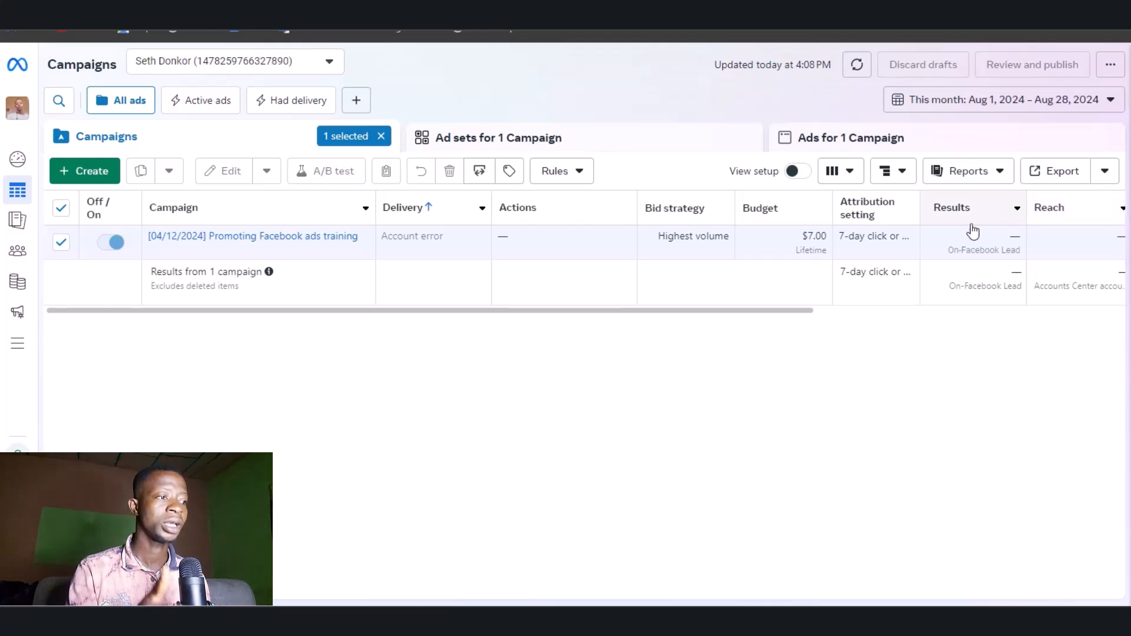
- Clear the selection of the existing campaign in the campaigns list
mouse_move(915, 222)
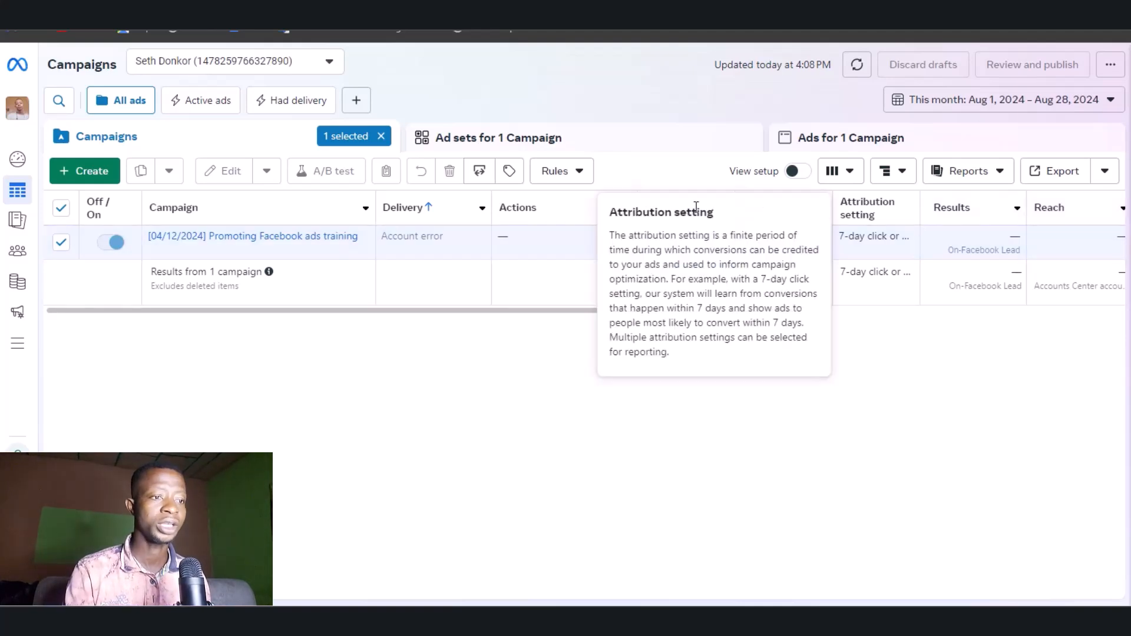
click(382, 137)
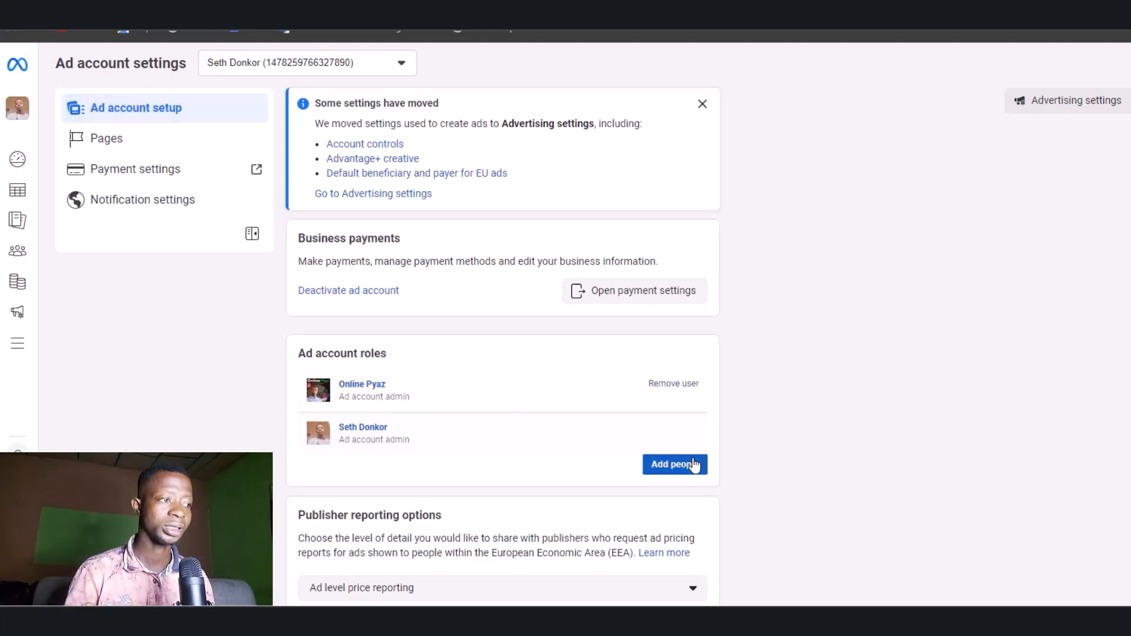
- Review the ad account's setup, Pages and payment settings, including its payment methods, activity and business info
scroll(442, 330, down, 1)
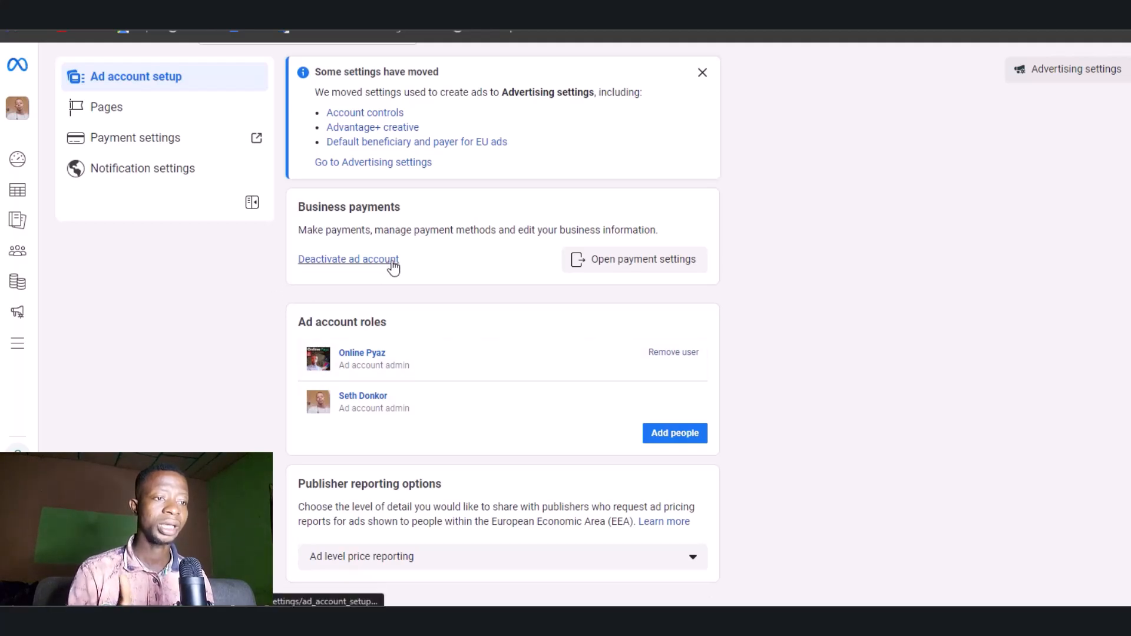
scroll(126, 141, up, 1)
click(127, 140)
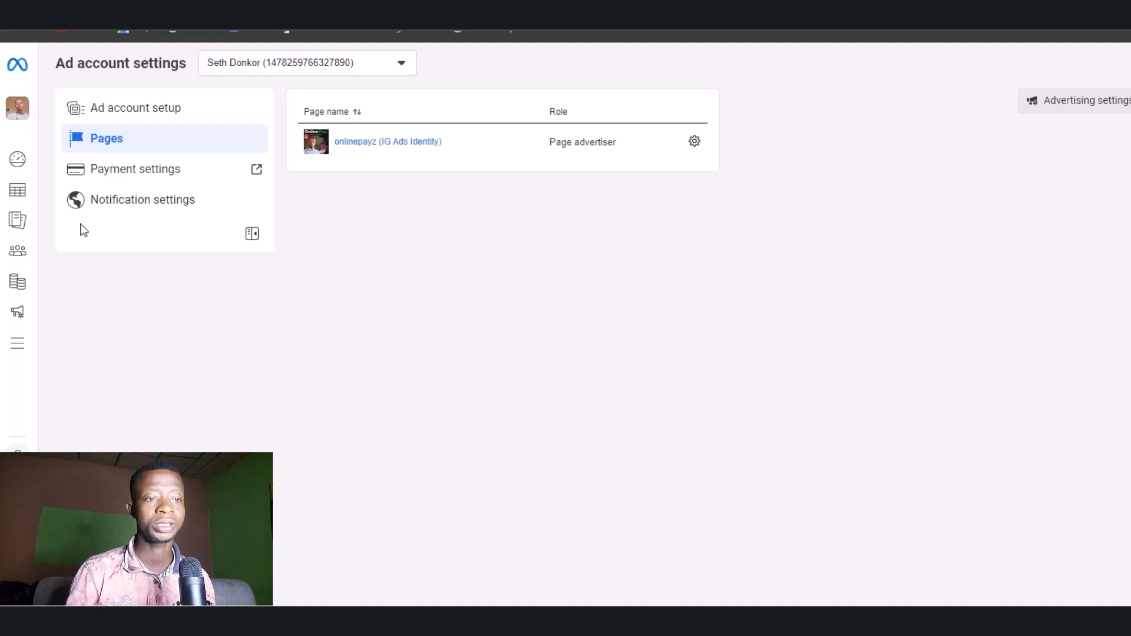
click(126, 177)
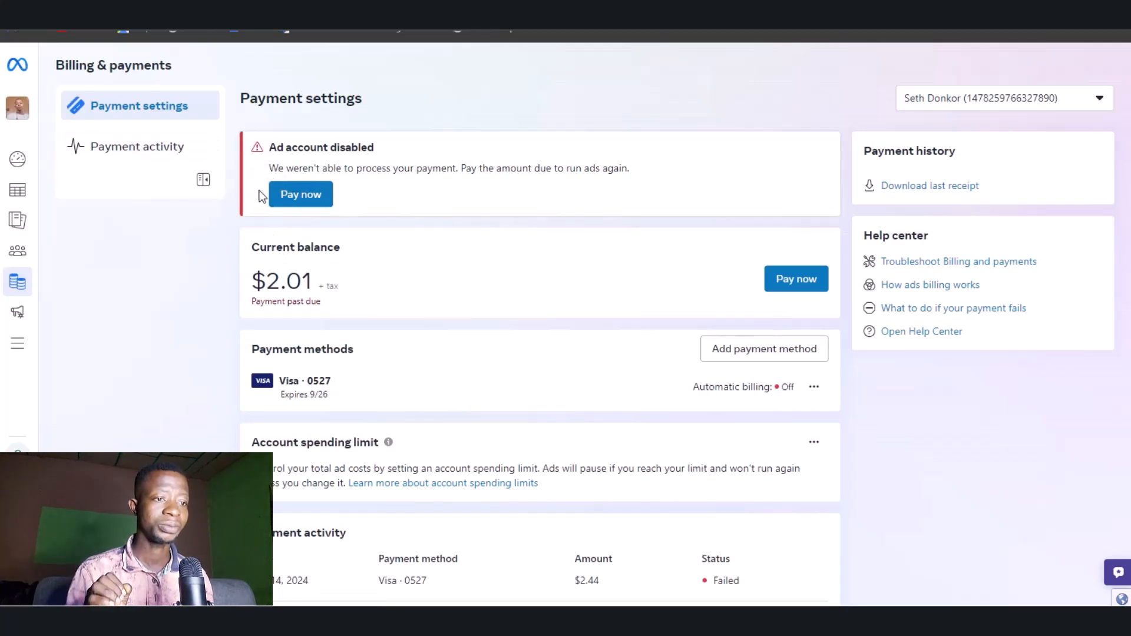
scroll(185, 247, down, 3)
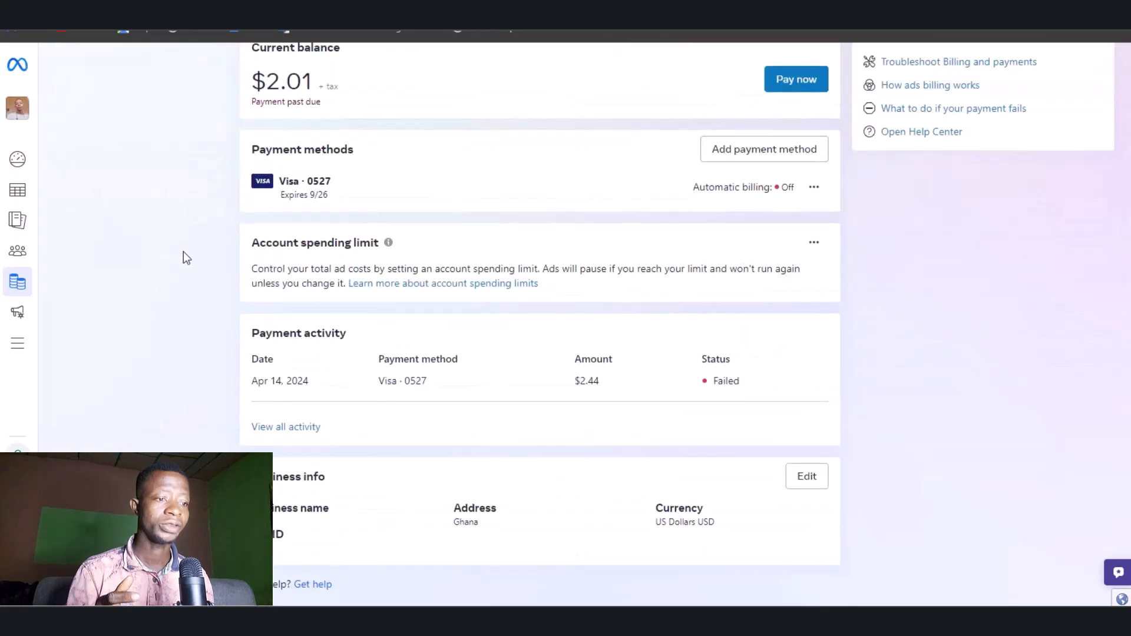
scroll(201, 264, up, 3)
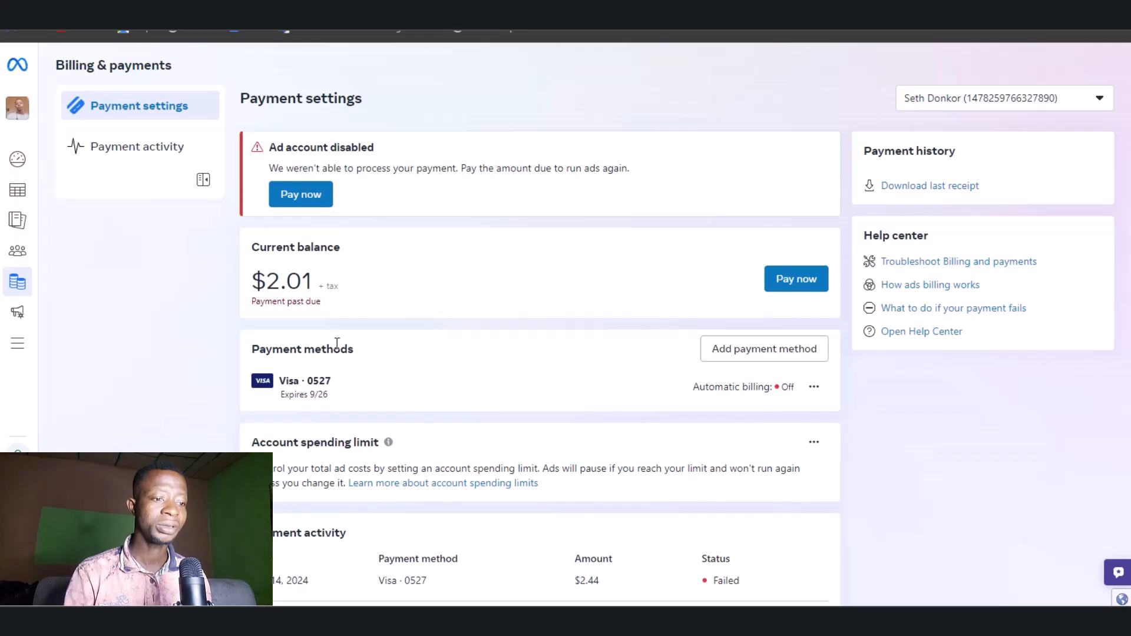
- Choose debit or credit card as a new payment method and try to save its card details
scroll(398, 379, down, 2)
click(791, 203)
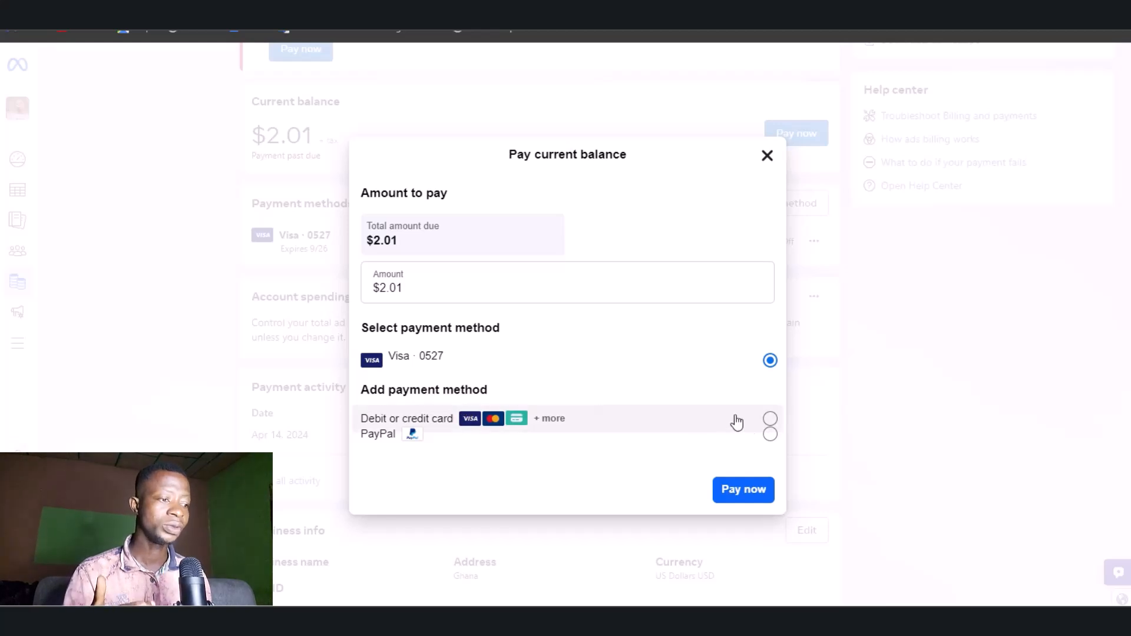
click(770, 419)
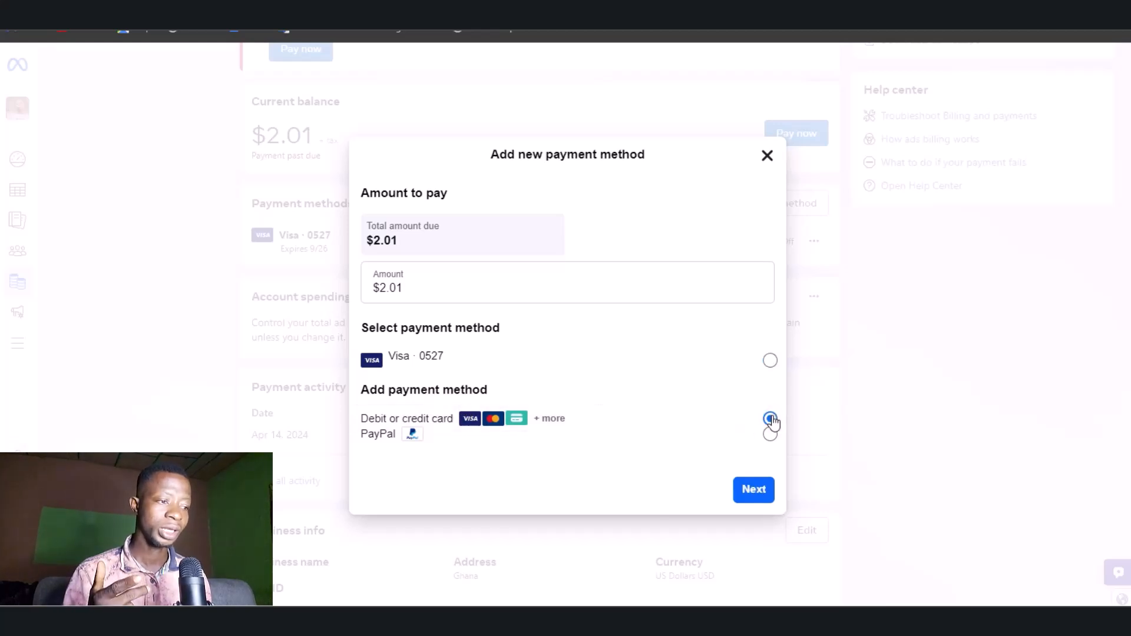
click(752, 489)
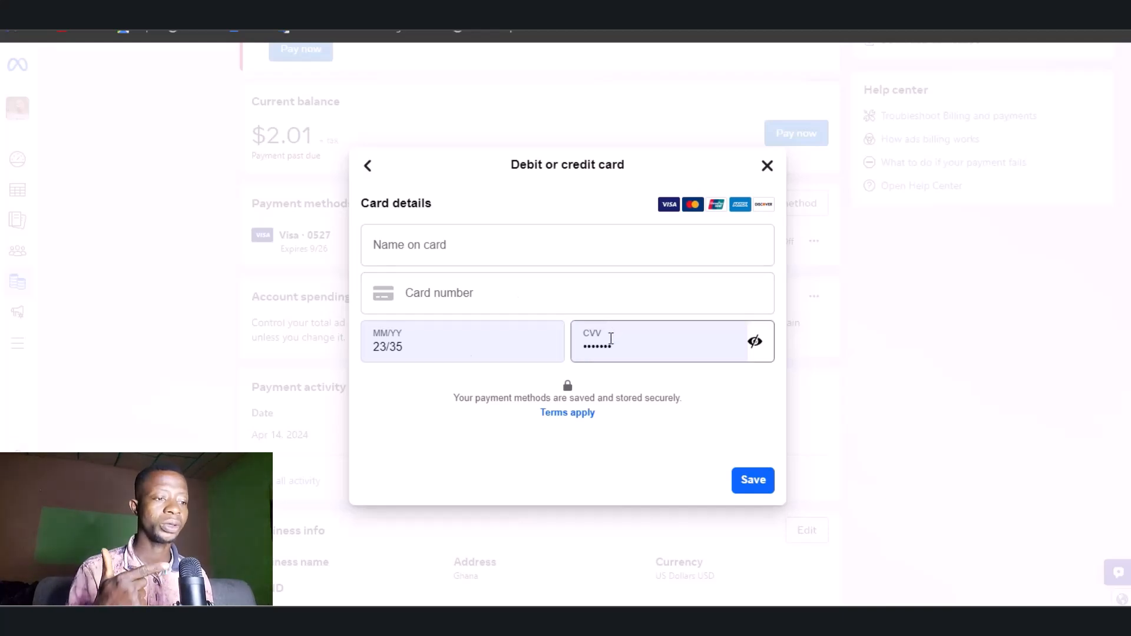
click(750, 489)
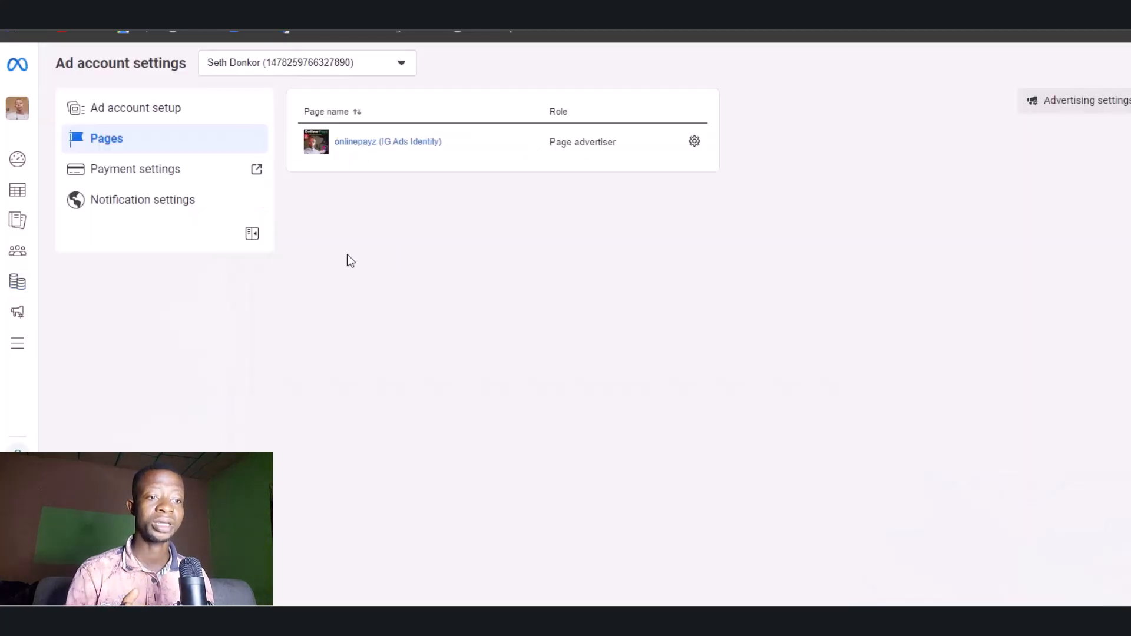
- Open the advertising settings and review the account controls and ad creation options
click(205, 176)
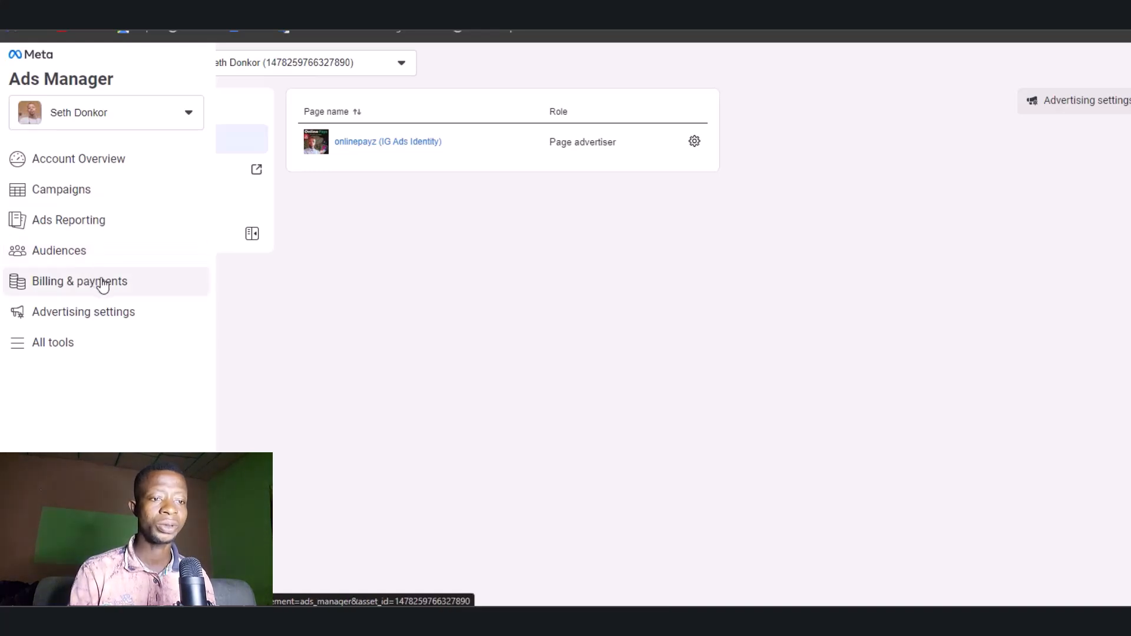
click(109, 311)
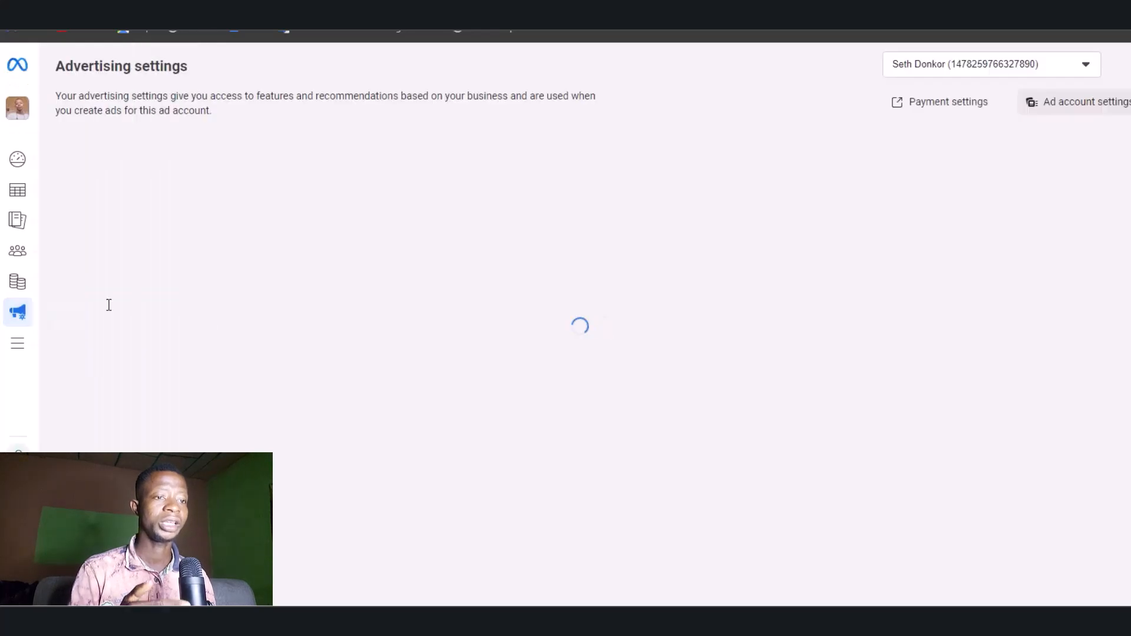
scroll(494, 234, down, 3)
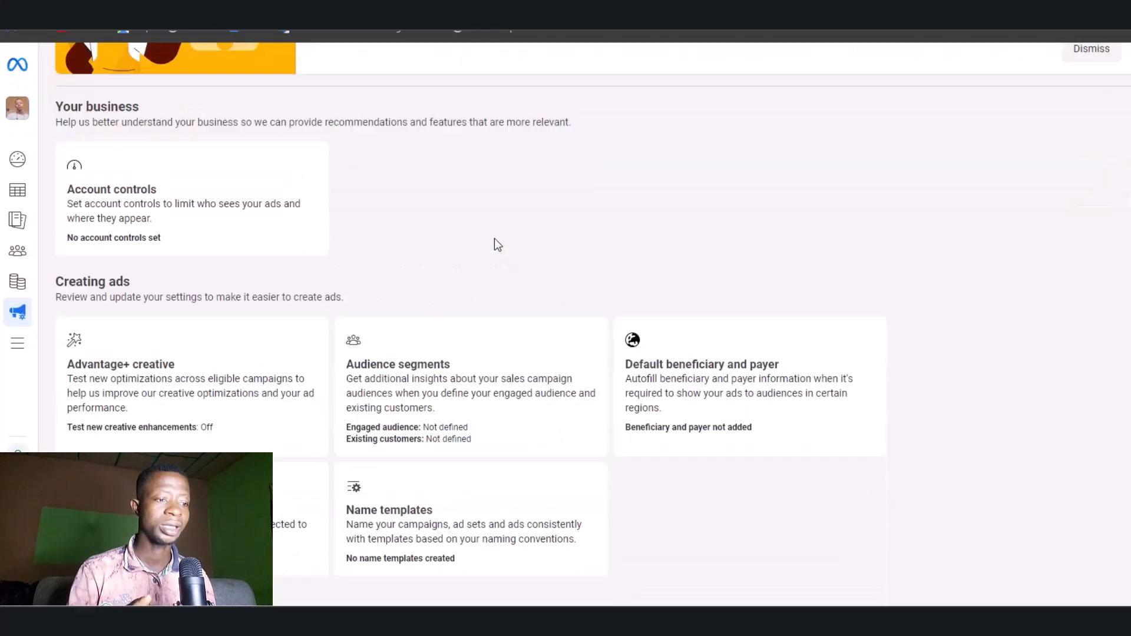
scroll(493, 239, up, 3)
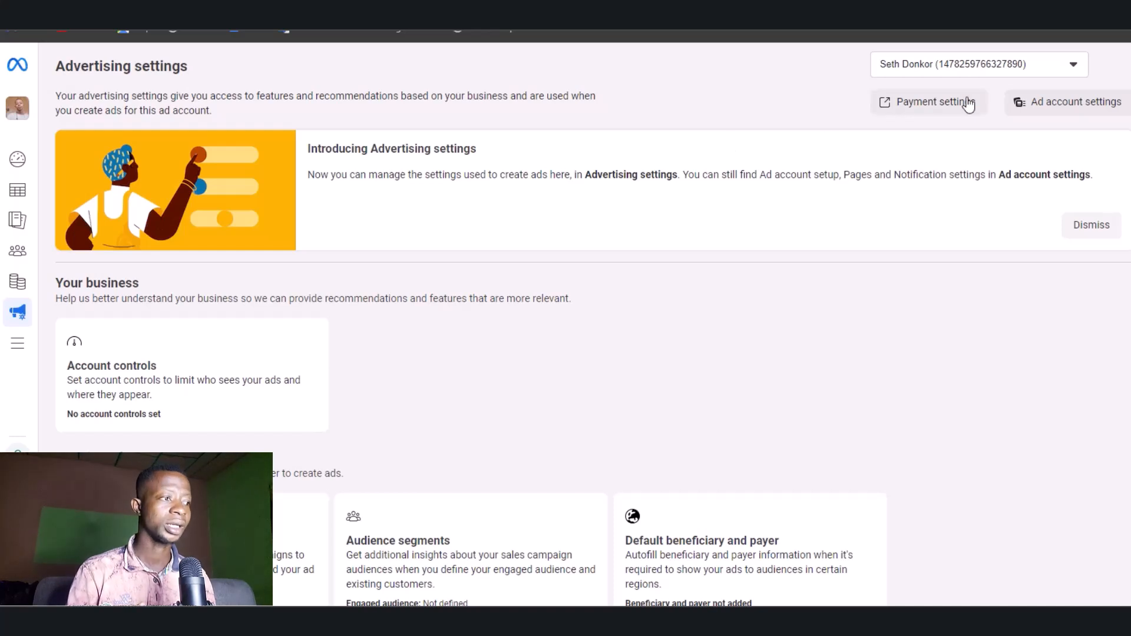
- Go to the ad account setup, view the form for adding people to the ad account, and cancel it
click(1055, 105)
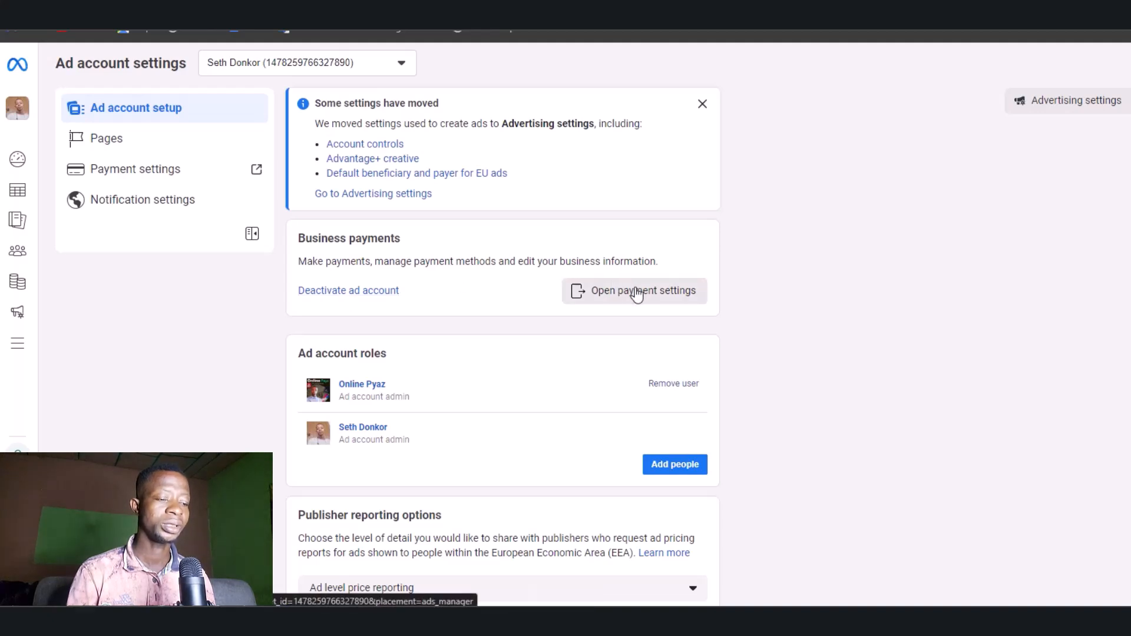
scroll(589, 342, down, 1)
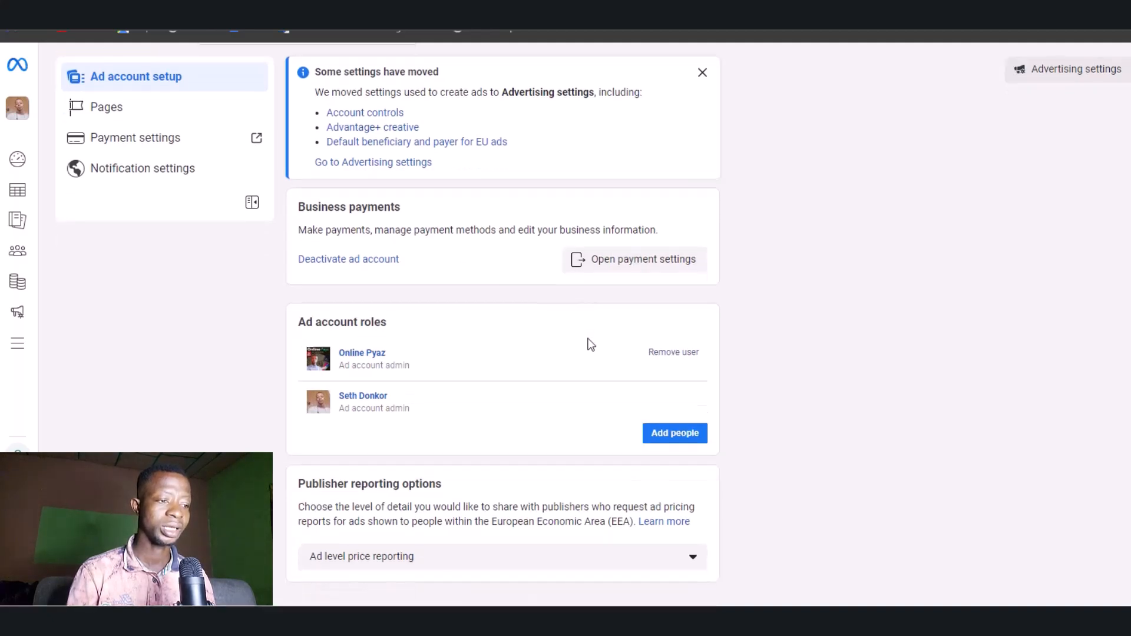
click(676, 433)
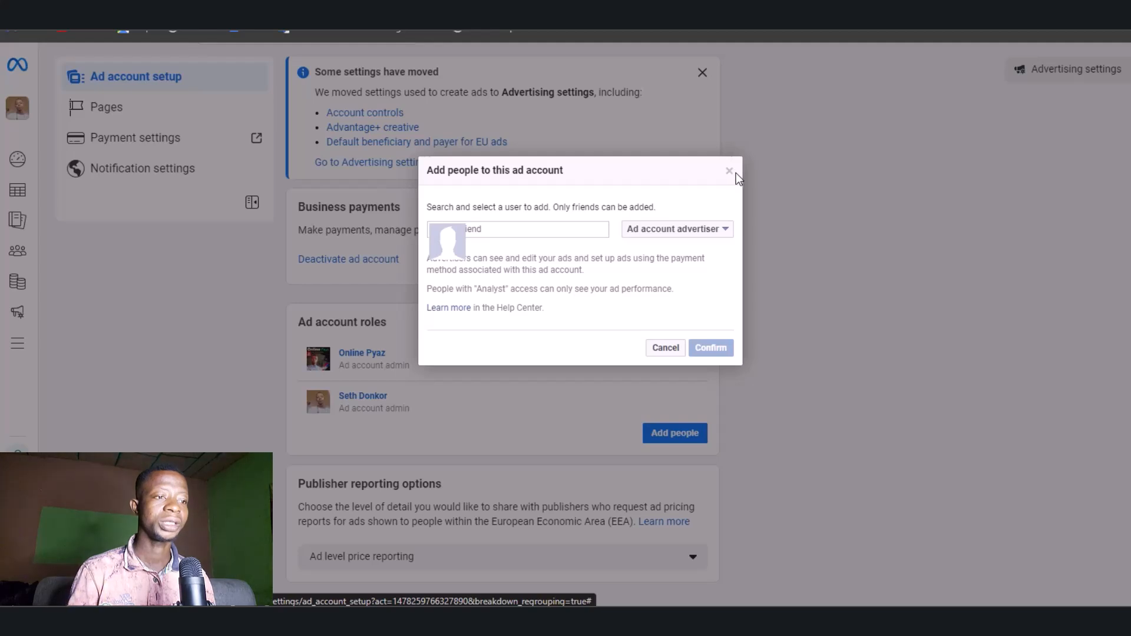
click(667, 348)
- Show the full list of Ads Manager tools
mouse_move(15, 241)
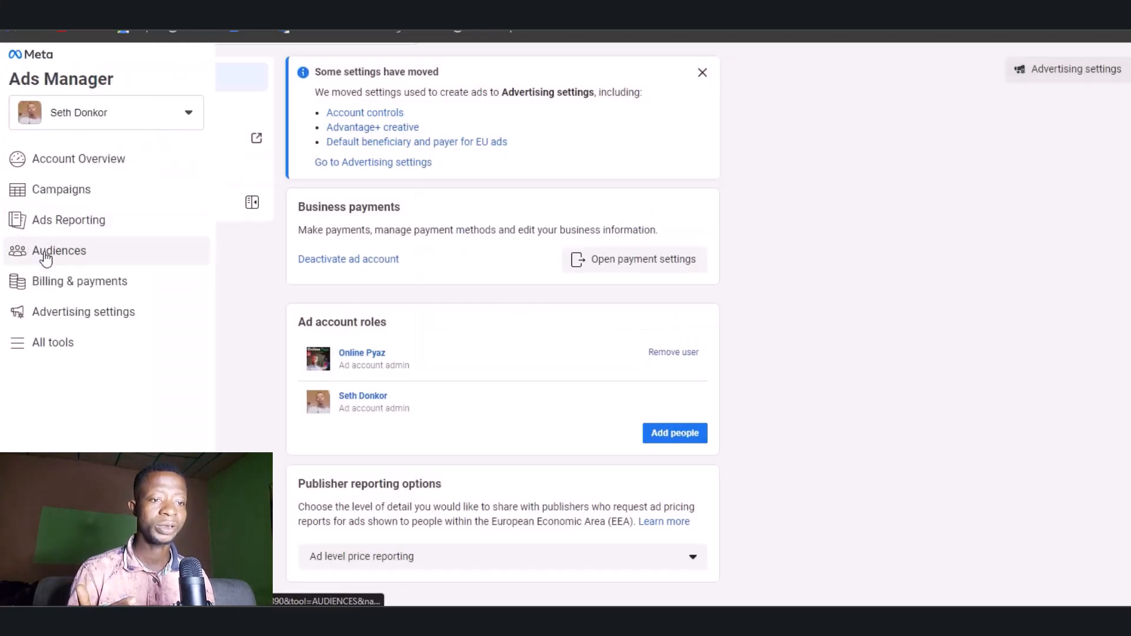
click(69, 347)
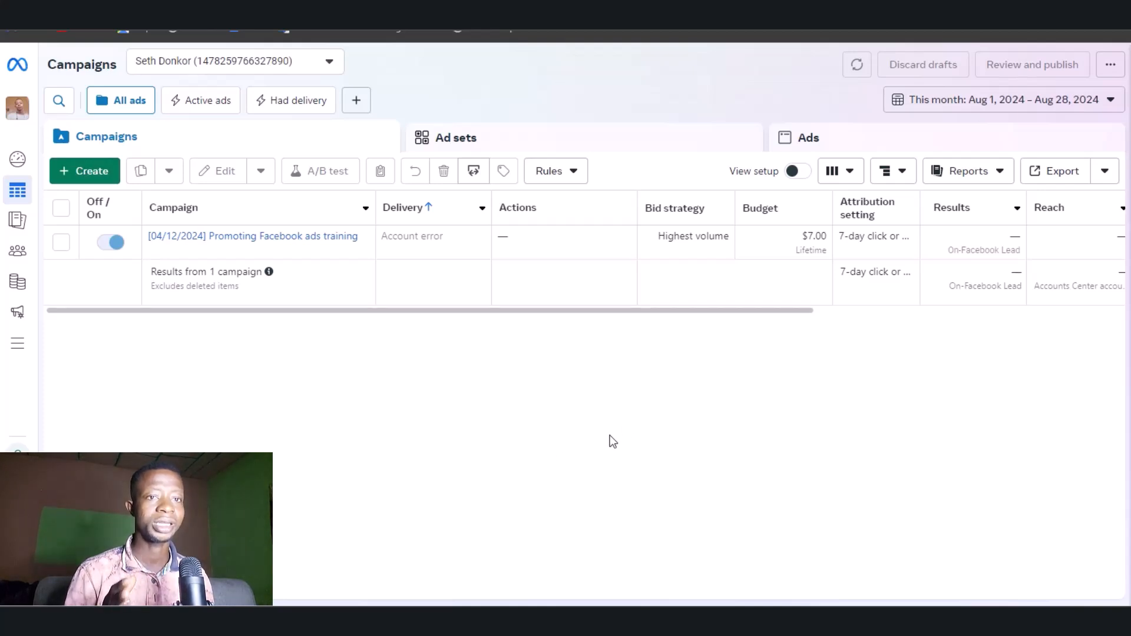
- Create a new campaign with the Leads objective and the Manual leads campaign setup
click(88, 170)
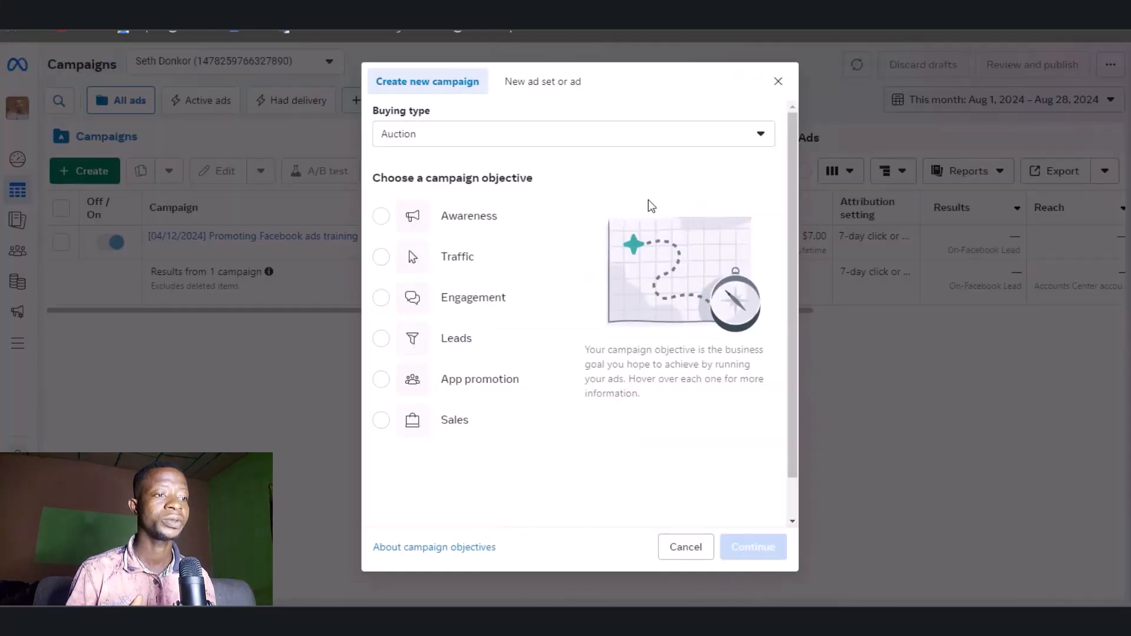
mouse_move(463, 211)
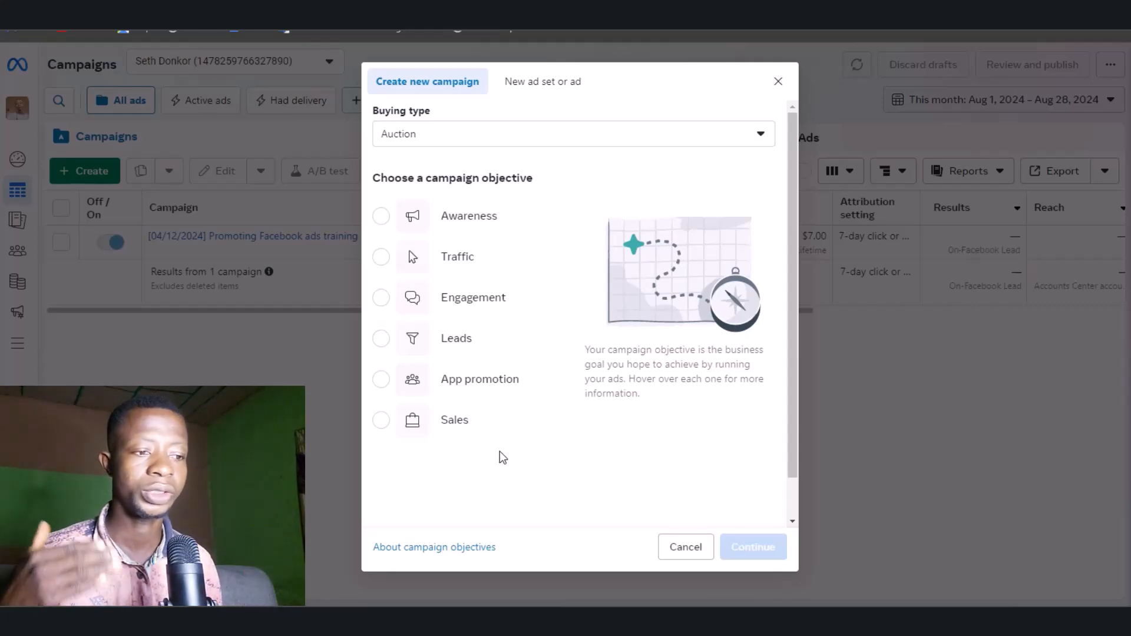
mouse_move(548, 436)
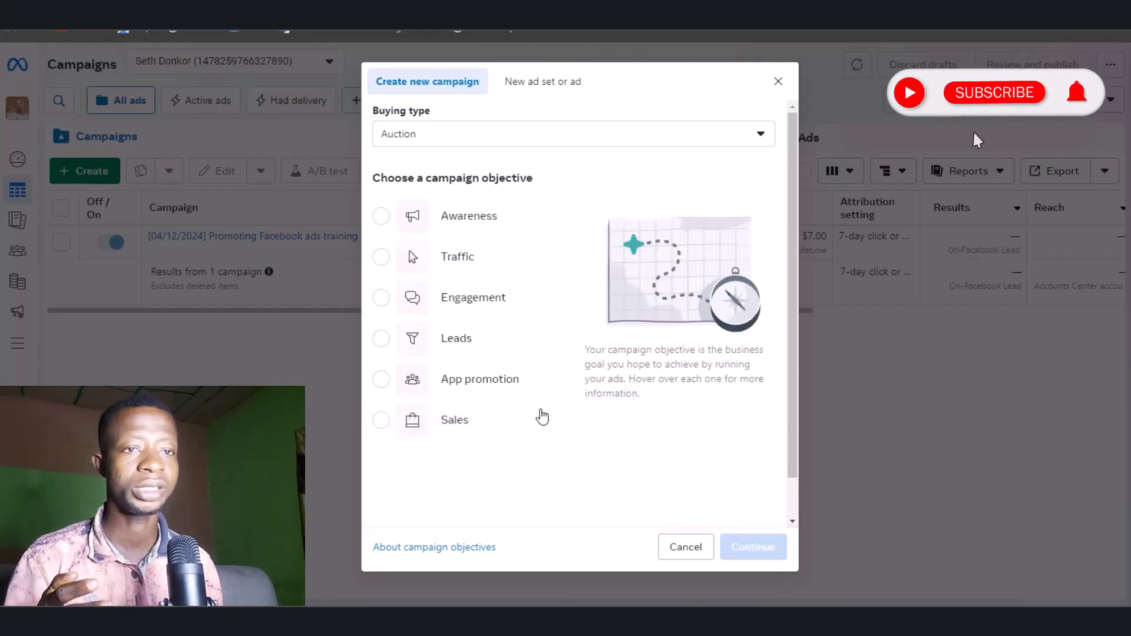
mouse_move(518, 354)
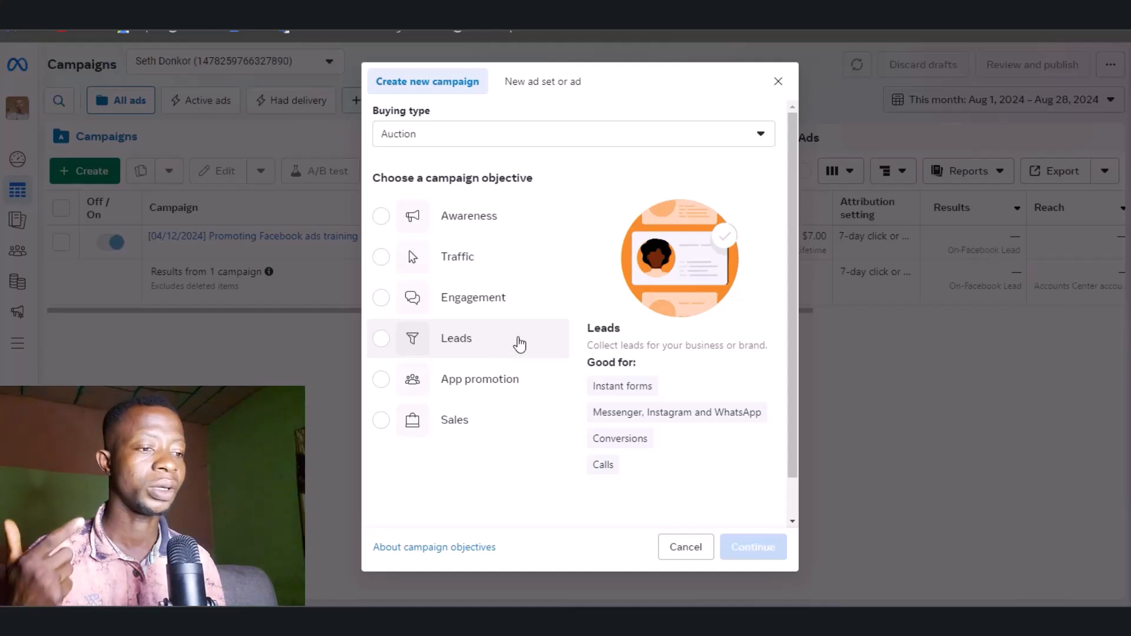
click(519, 345)
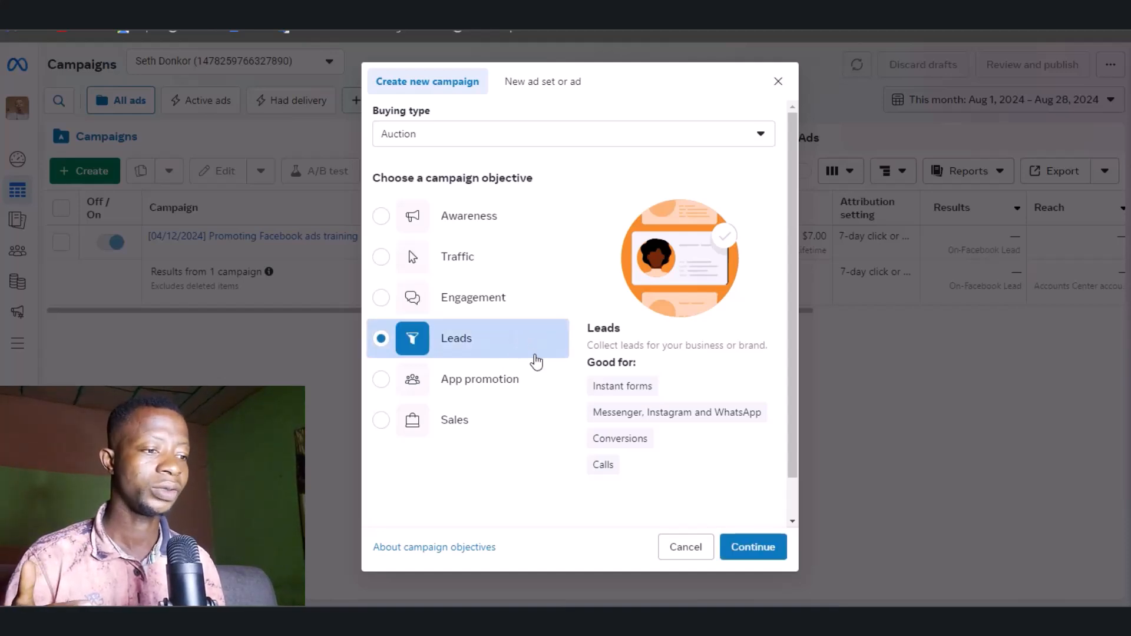
click(774, 548)
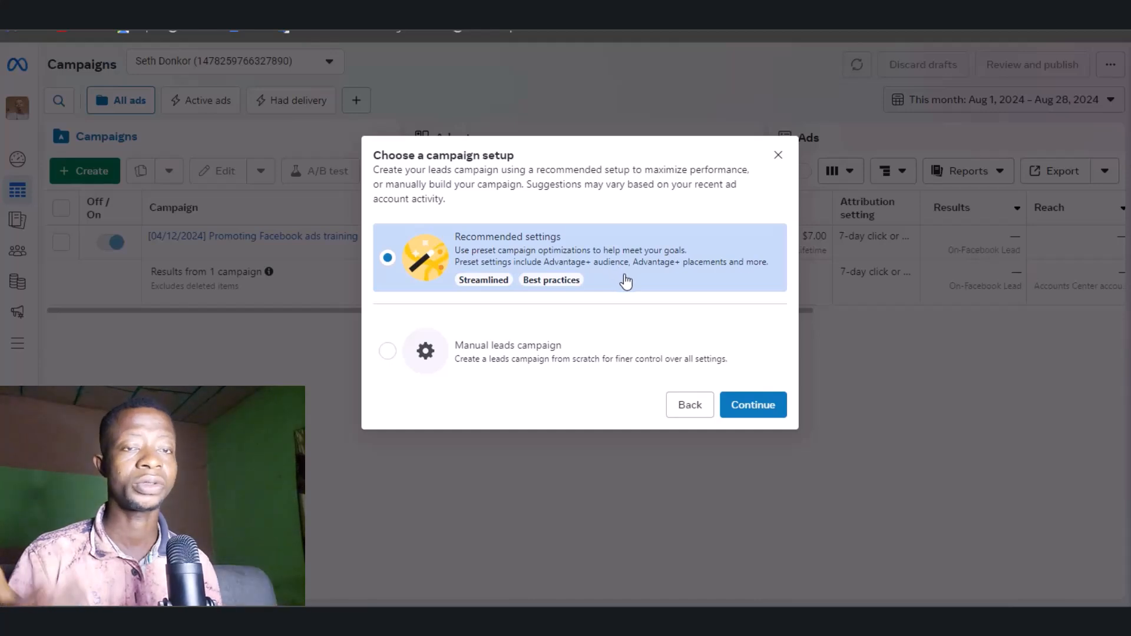
click(553, 366)
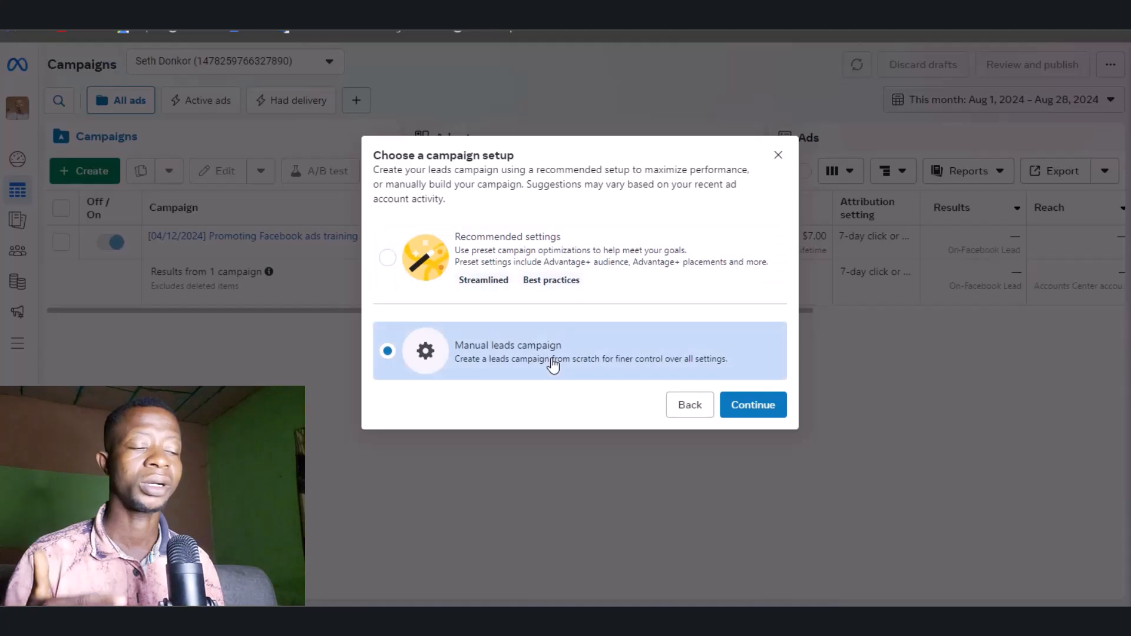
click(748, 400)
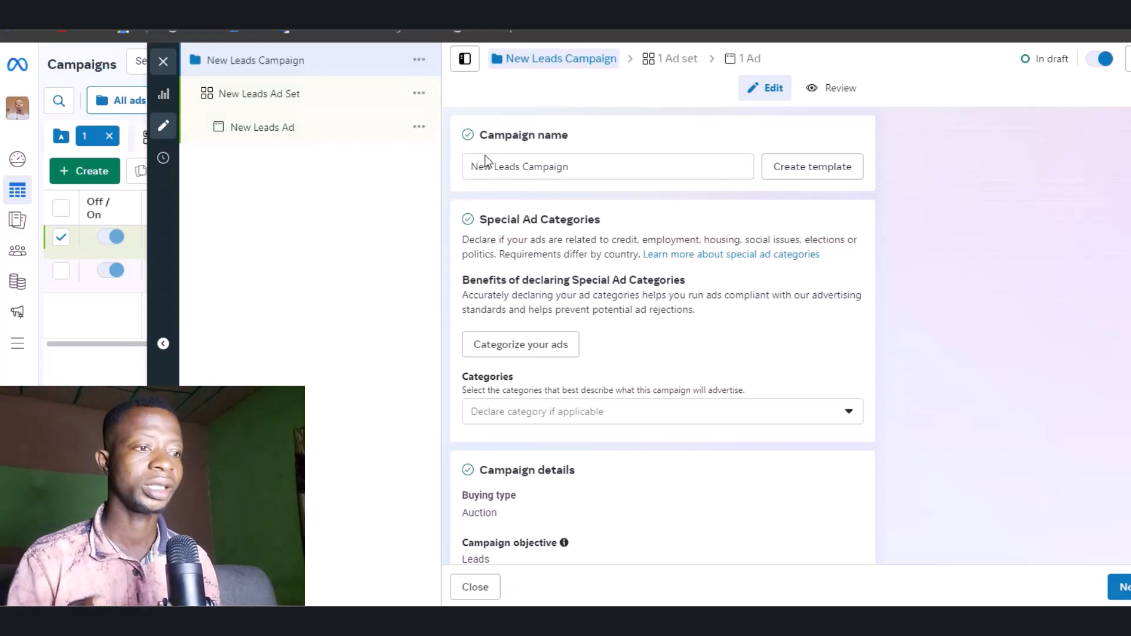
- Rename the campaign as "laptops ads"
click(589, 166)
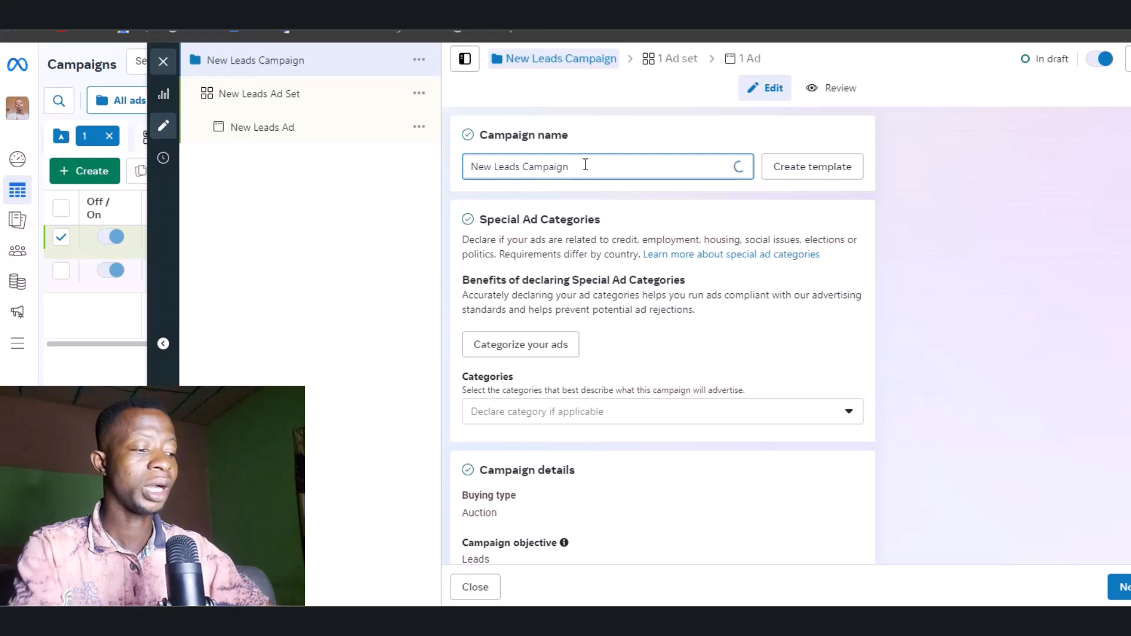
key(BackSpace)
key(BackSpace)
key(BackSpace)
key(BackSpace)
key(BackSpace)
key(BackSpace)
key(BackSpace)
key(BackSpace)
key(BackSpace)
key(BackSpace)
key(BackSpace)
key(BackSpace)
key(BackSpace)
key(BackSpace)
key(BackSpace)
key(BackSpace)
key(BackSpace)
key(BackSpace)
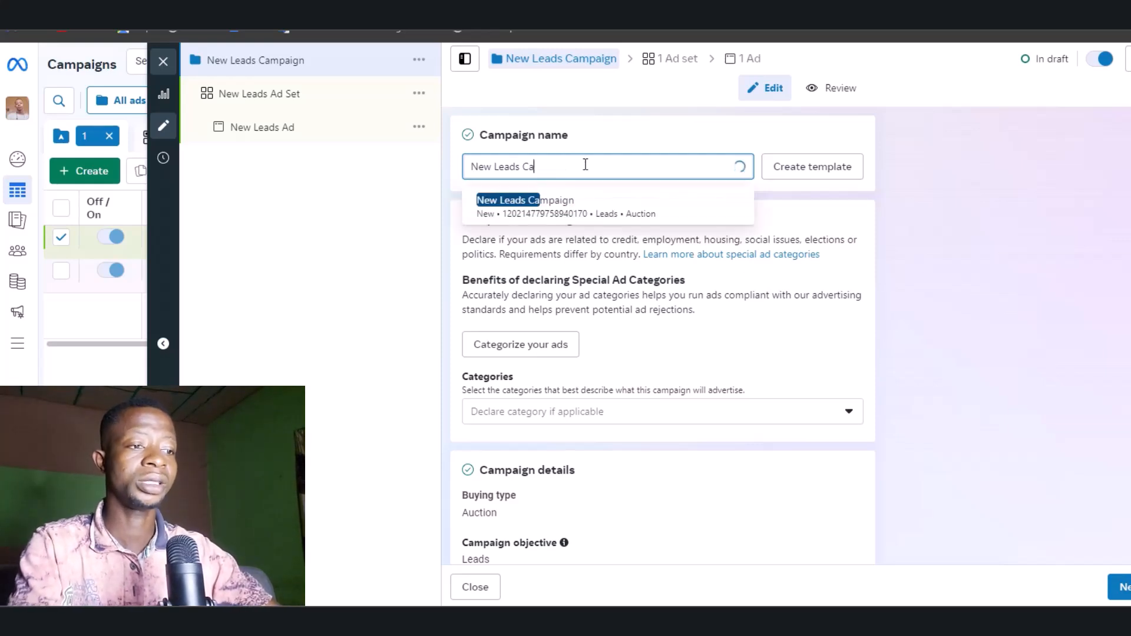
text(l)
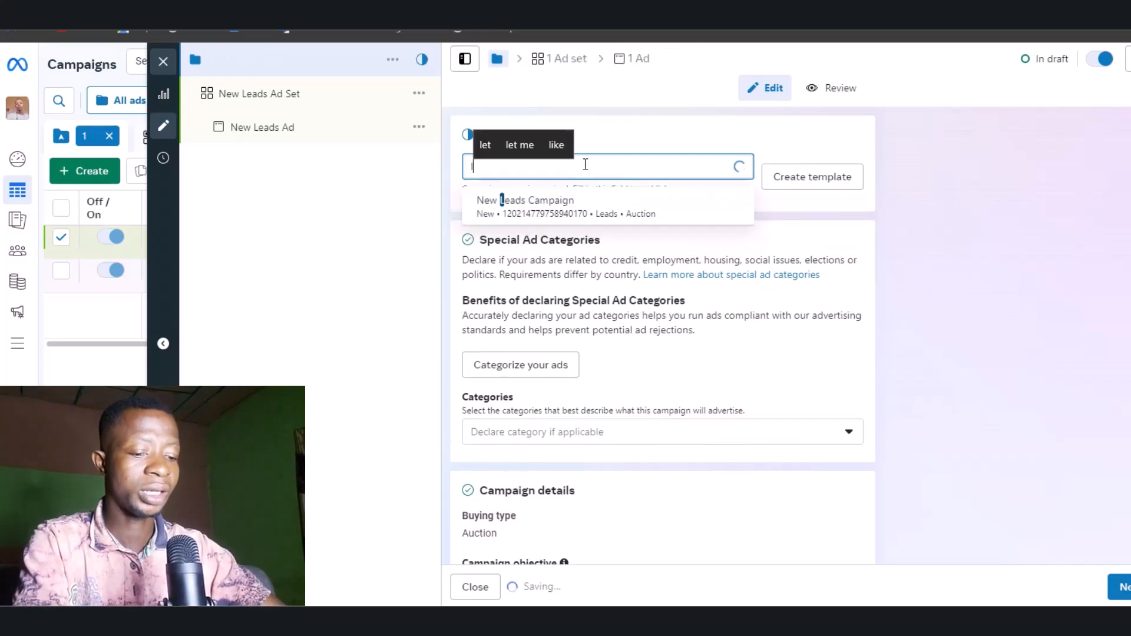
text(aptops ads)
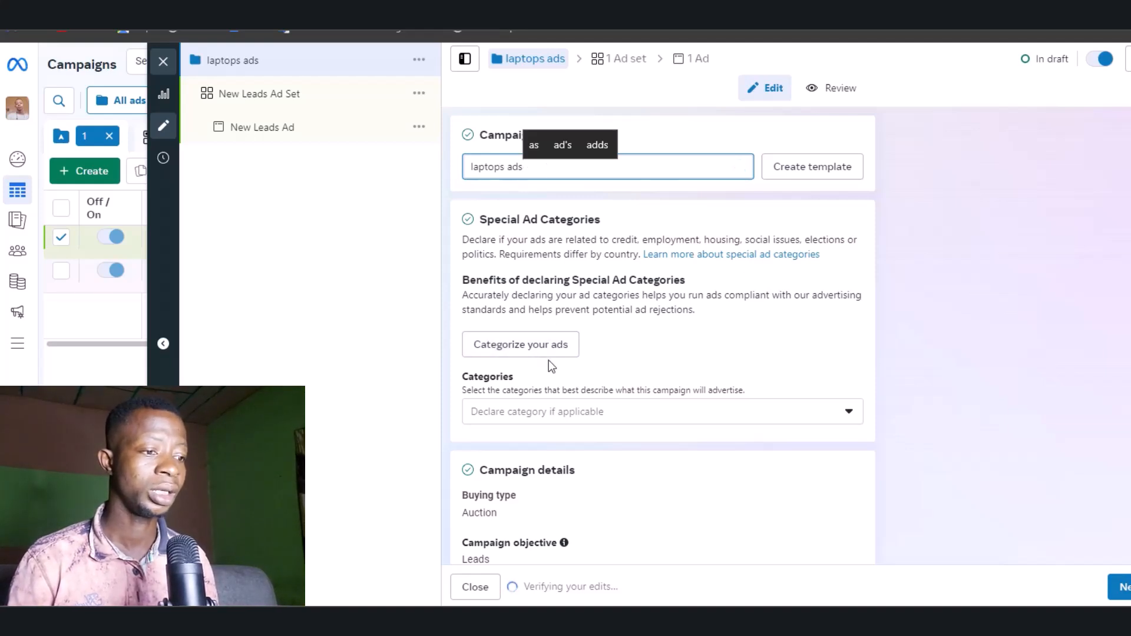
- Declare Employment as the campaign's special ad category
scroll(606, 366, down, 2)
click(783, 267)
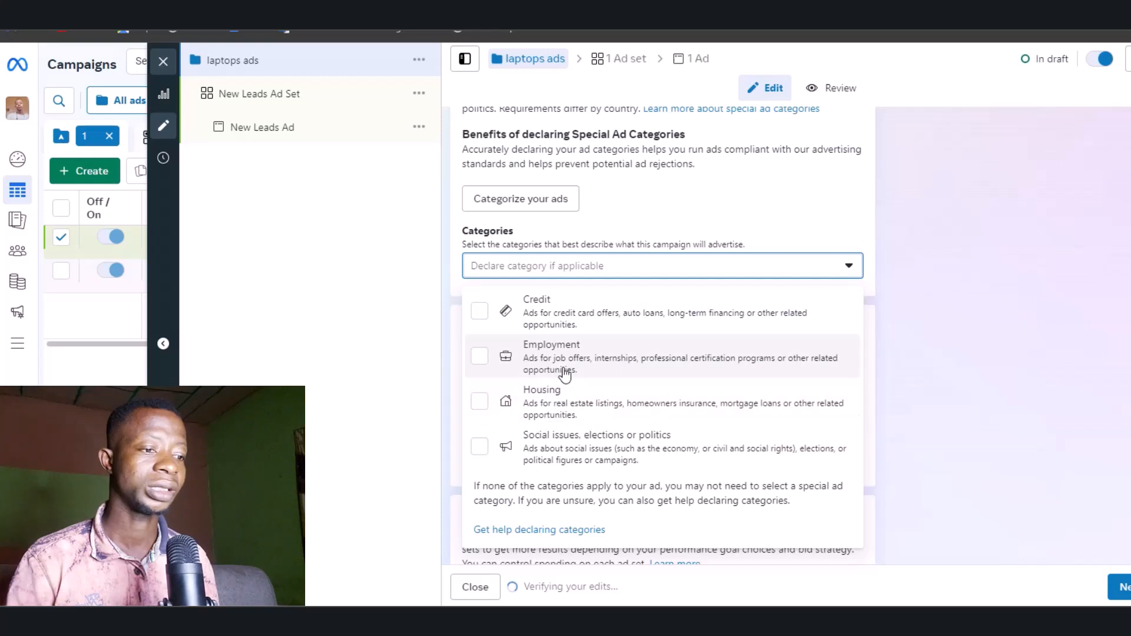
click(610, 364)
- Show the additional campaign details, turn on Advantage campaign budget and review its budget, bid strategy and scheduling options
scroll(647, 419, down, 3)
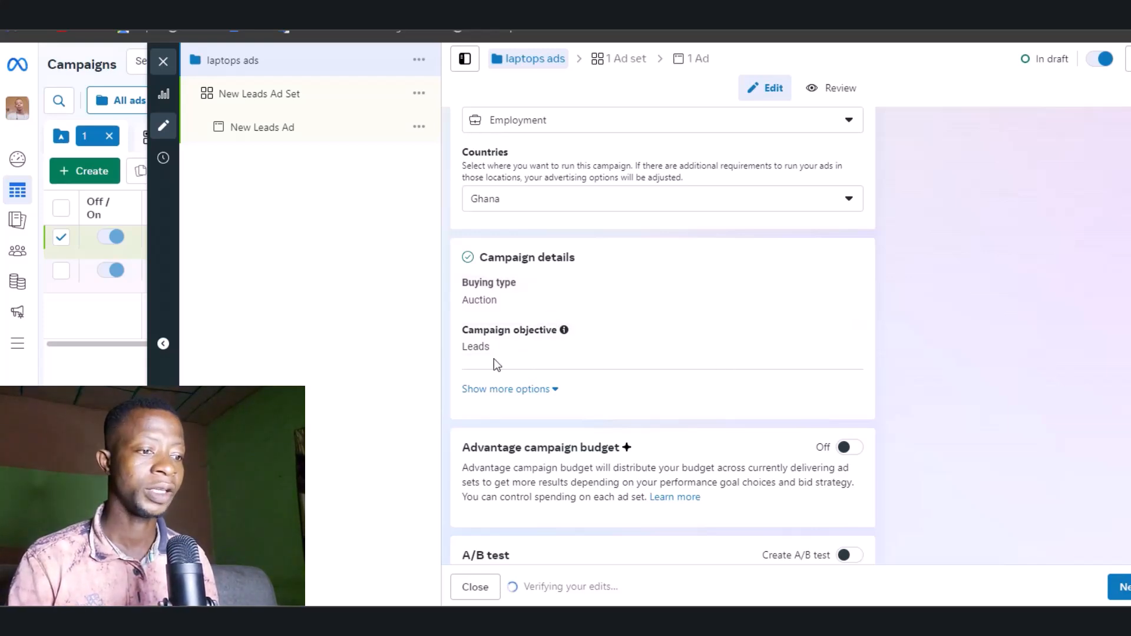
click(546, 392)
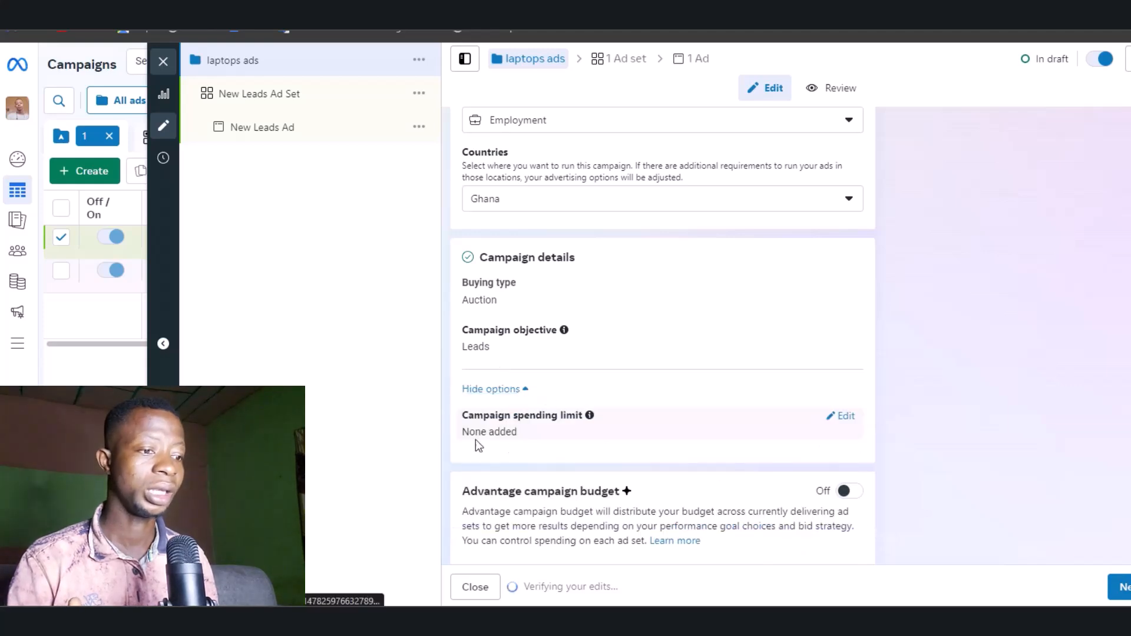
scroll(577, 434, down, 2)
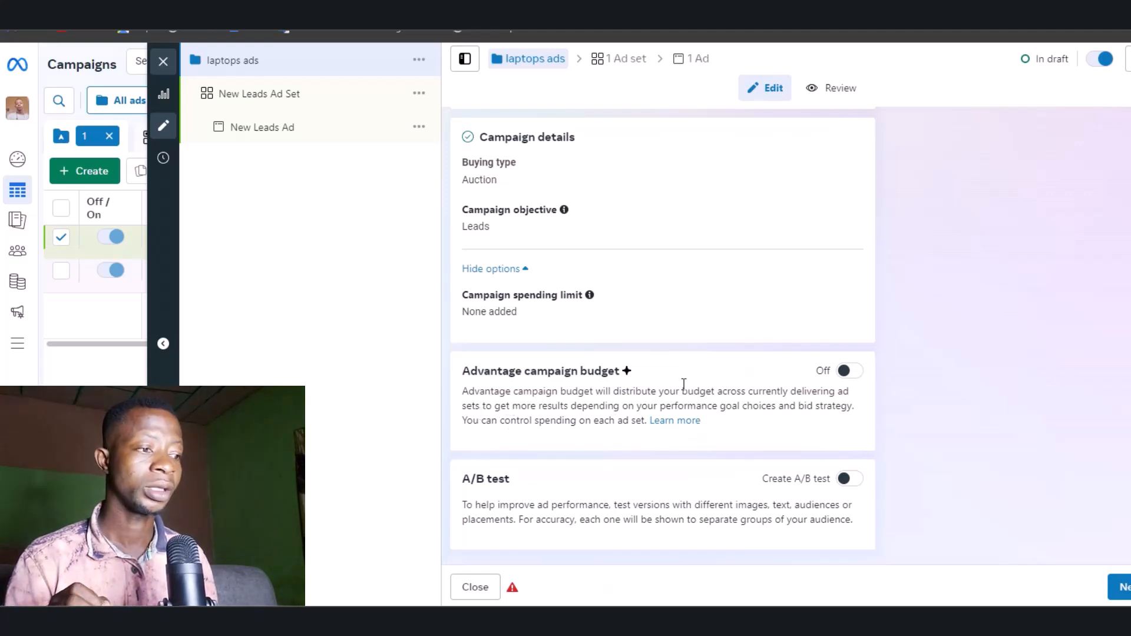
click(849, 370)
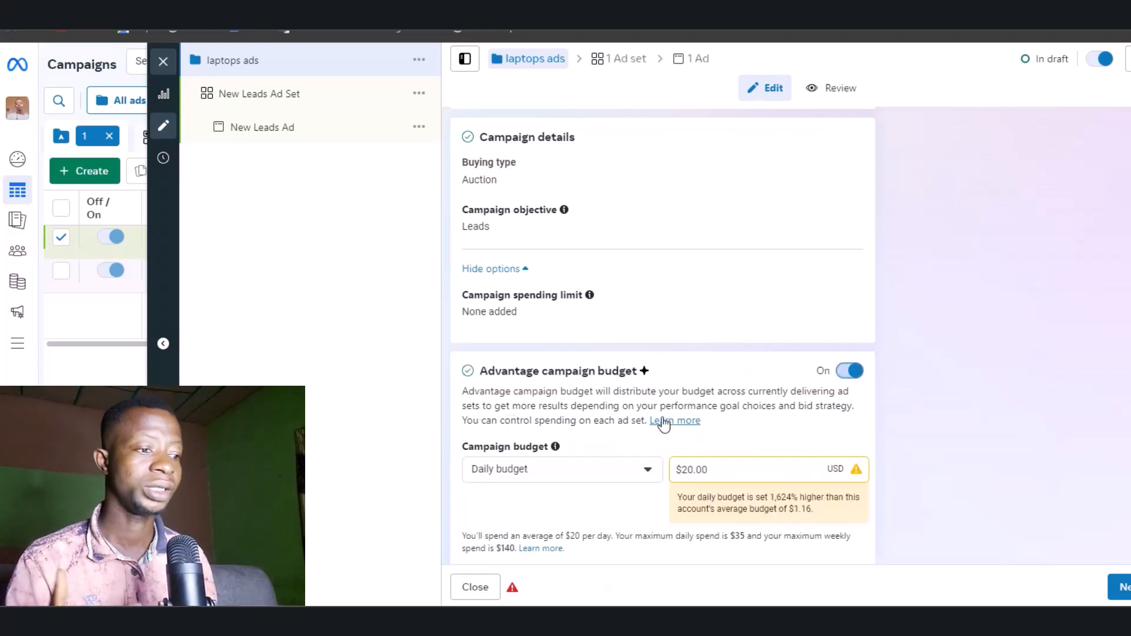
scroll(675, 426, down, 3)
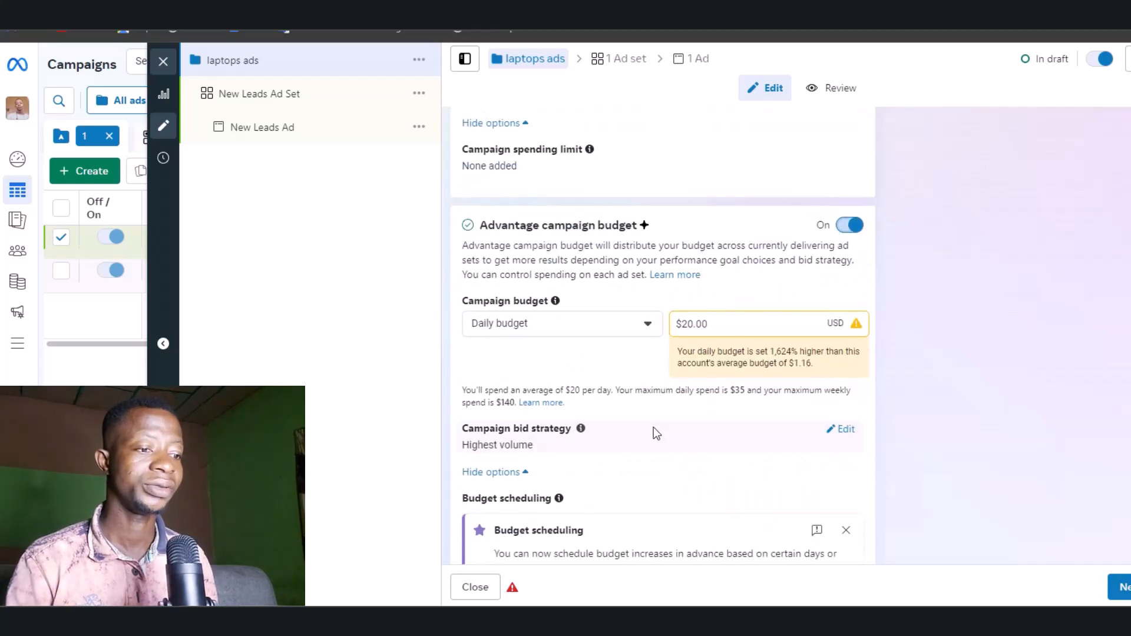
scroll(523, 404, down, 1)
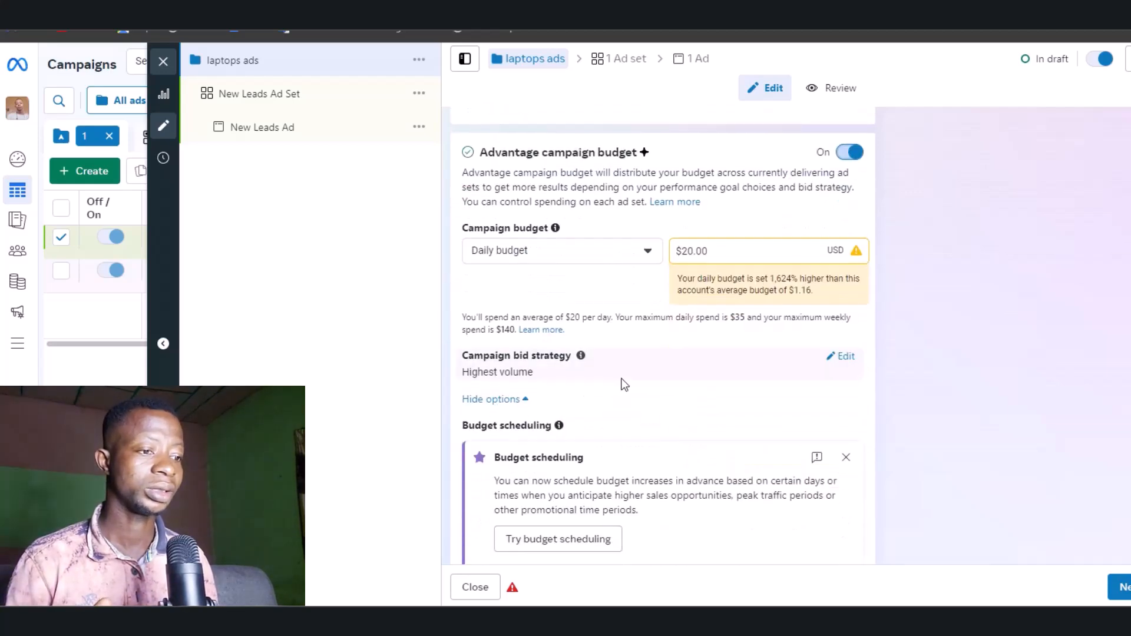
scroll(623, 382, down, 2)
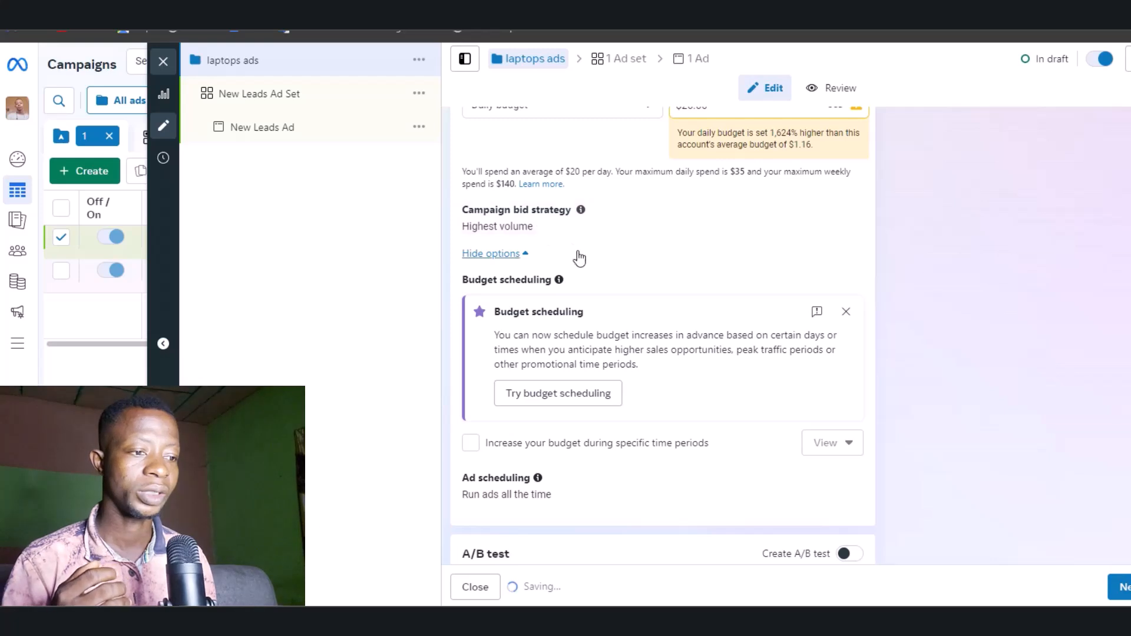
scroll(579, 258, down, 1)
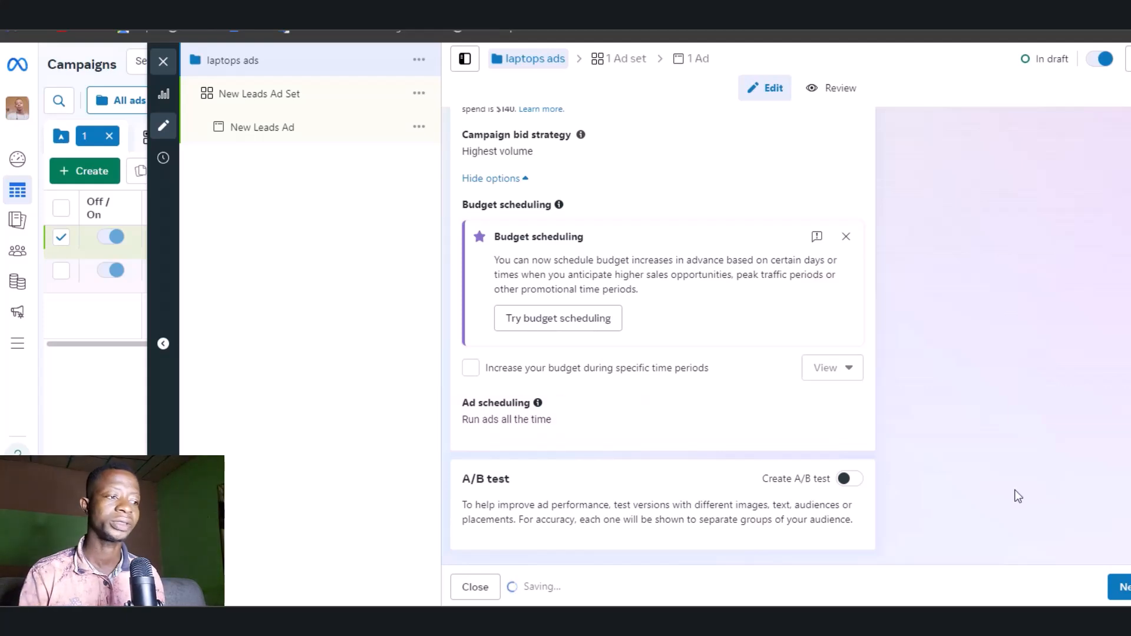
- Continue to the ad set level and rename the ad set as "laptops ads"
click(1115, 586)
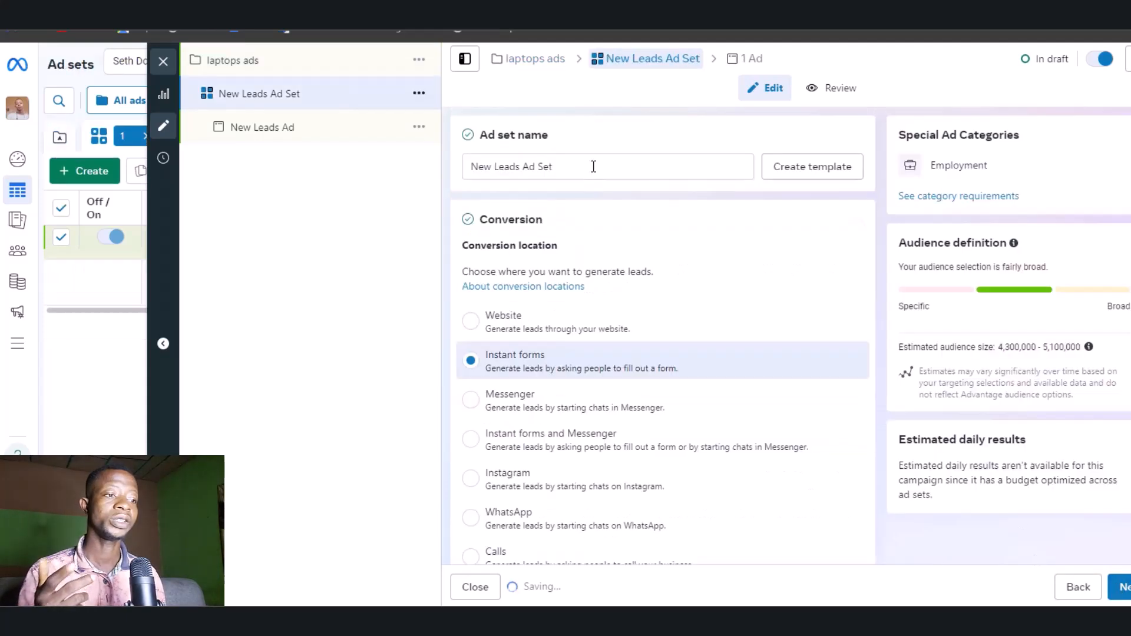
key(BackSpace)
key(BackSpace)
key(BackSpace)
key(BackSpace)
key(BackSpace)
key(BackSpace)
key(BackSpace)
key(BackSpace)
key(BackSpace)
key(BackSpace)
key(BackSpace)
key(BackSpace)
key(BackSpace)
key(BackSpace)
key(BackSpace)
key(BackSpace)
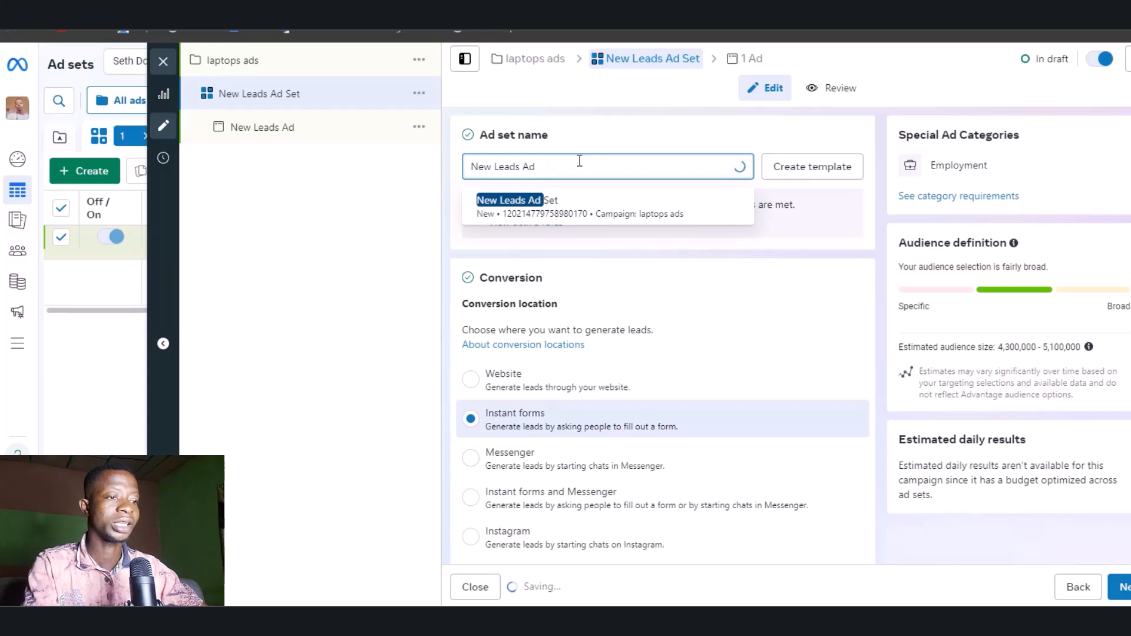
text(laptops ads)
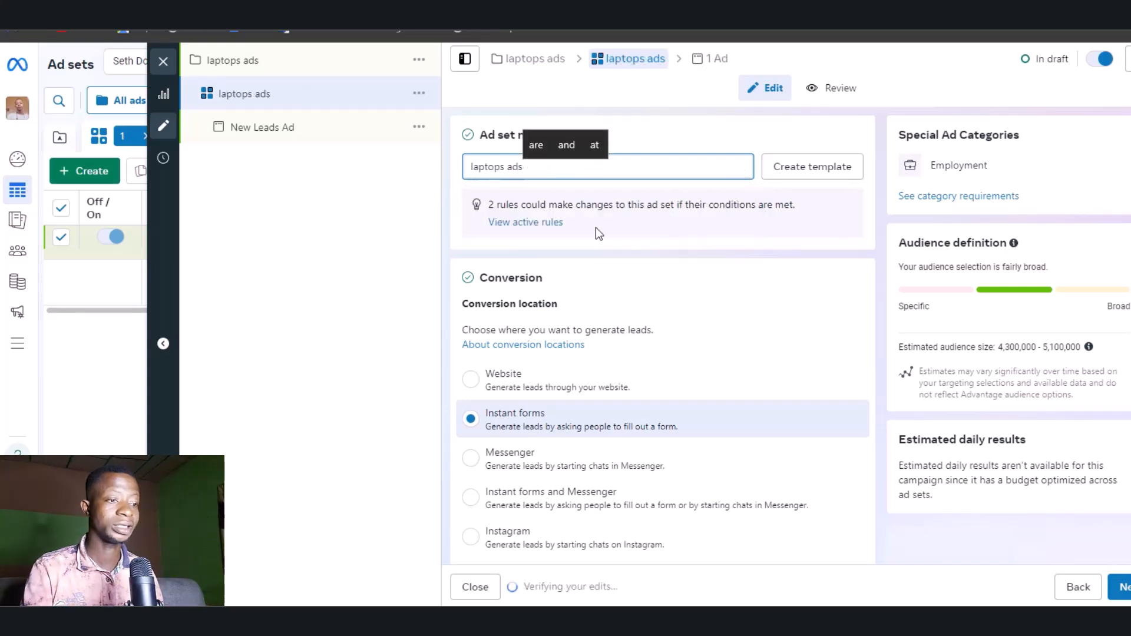
- Set the ad set's conversion location to Website and its performance goal to Maximize number of conversions
scroll(602, 252, down, 1)
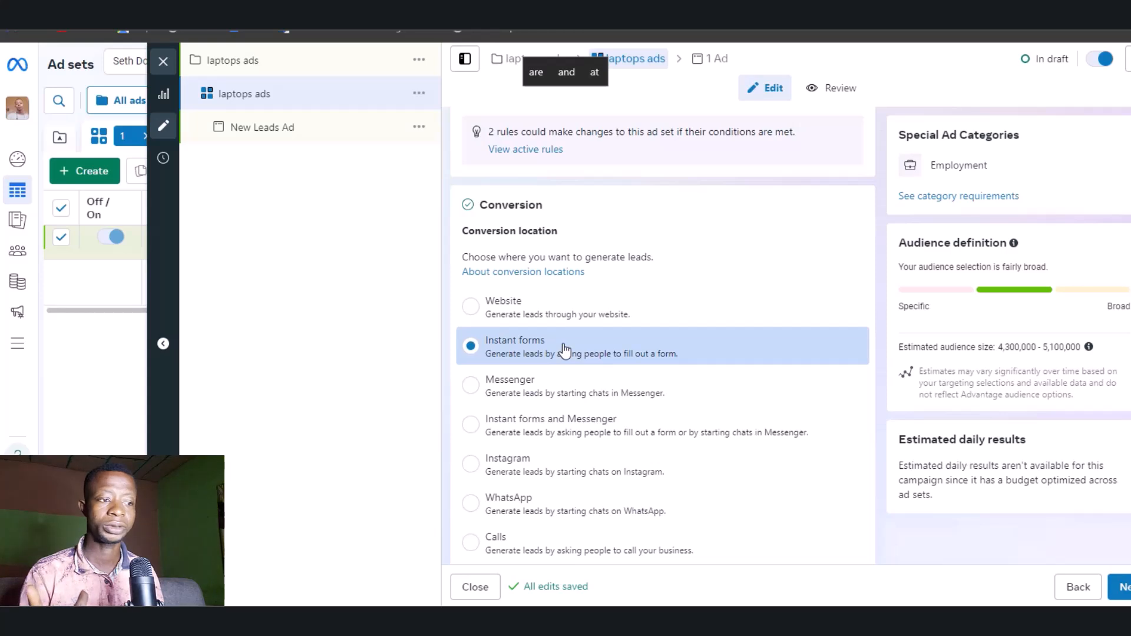
scroll(564, 350, down, 1)
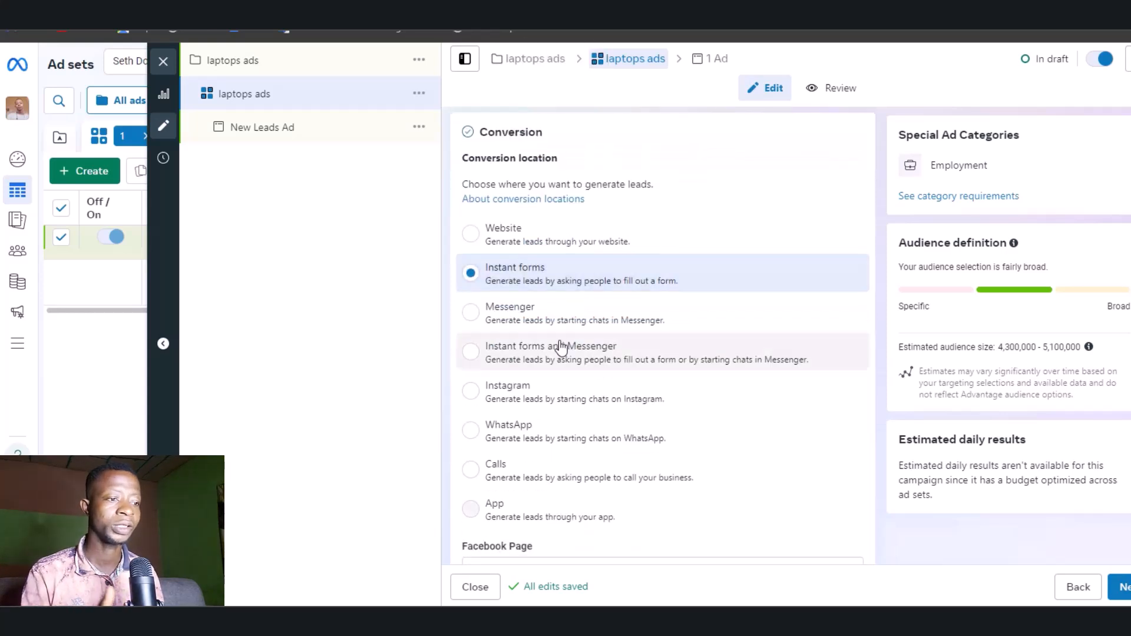
click(585, 244)
scroll(643, 333, down, 5)
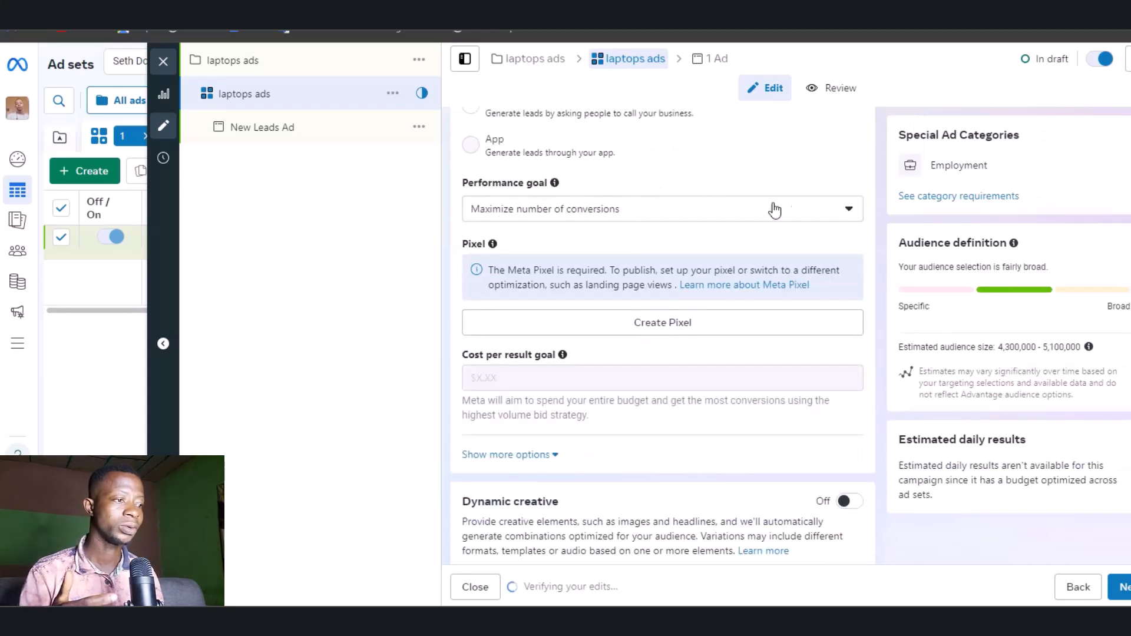
click(793, 212)
click(591, 282)
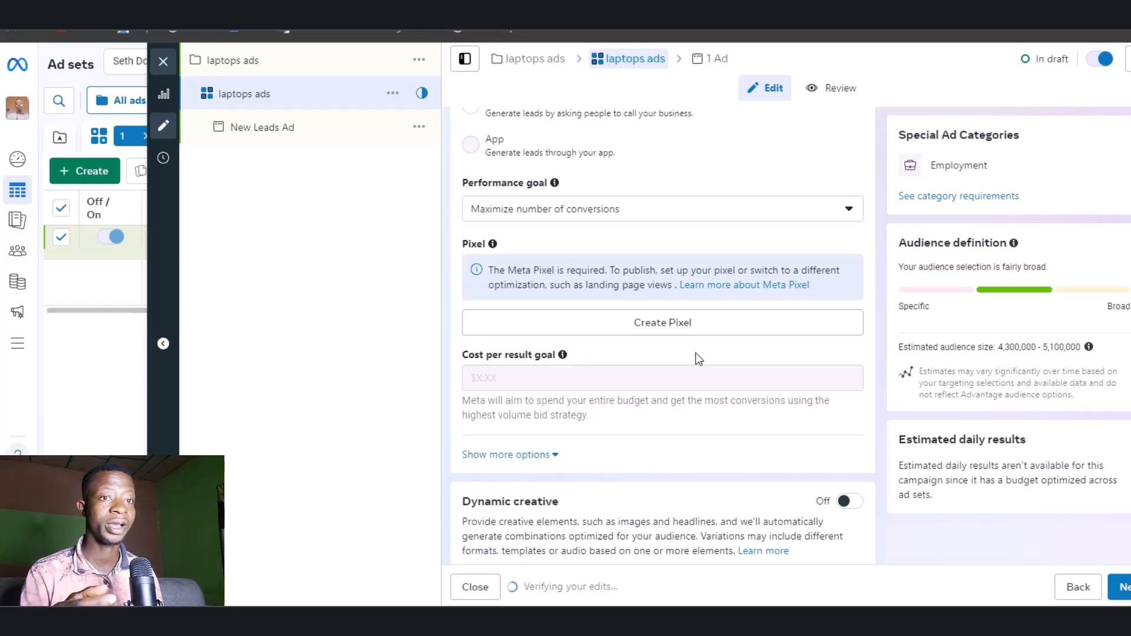
- Show the additional conversion options, and view the dynamic creative explanation without enabling the feature
mouse_move(687, 371)
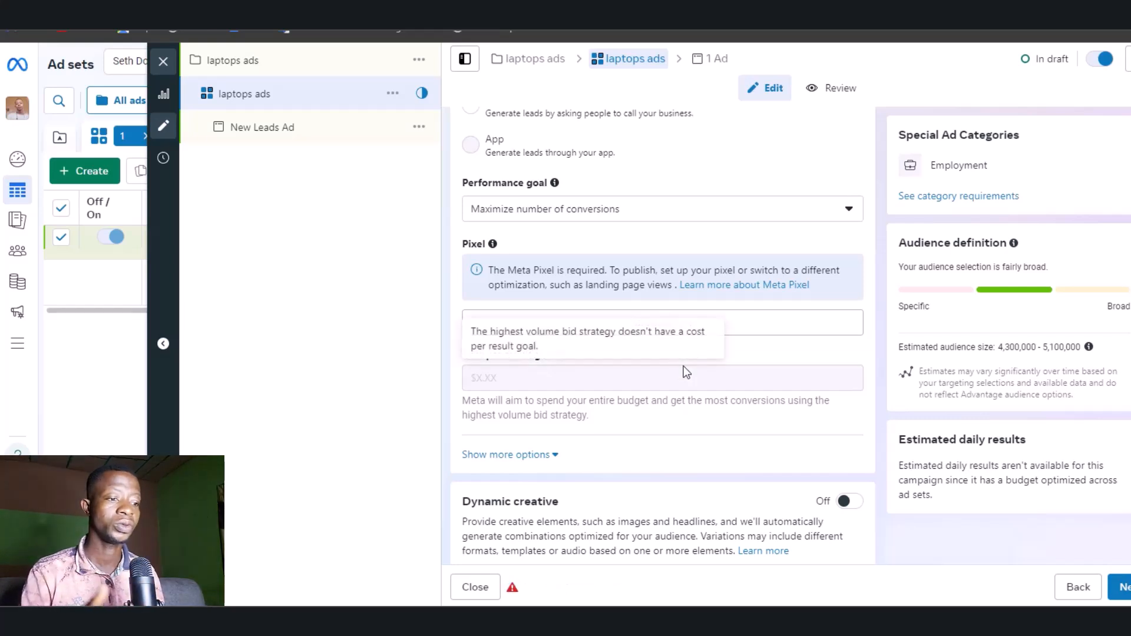
scroll(683, 371, down, 3)
click(555, 308)
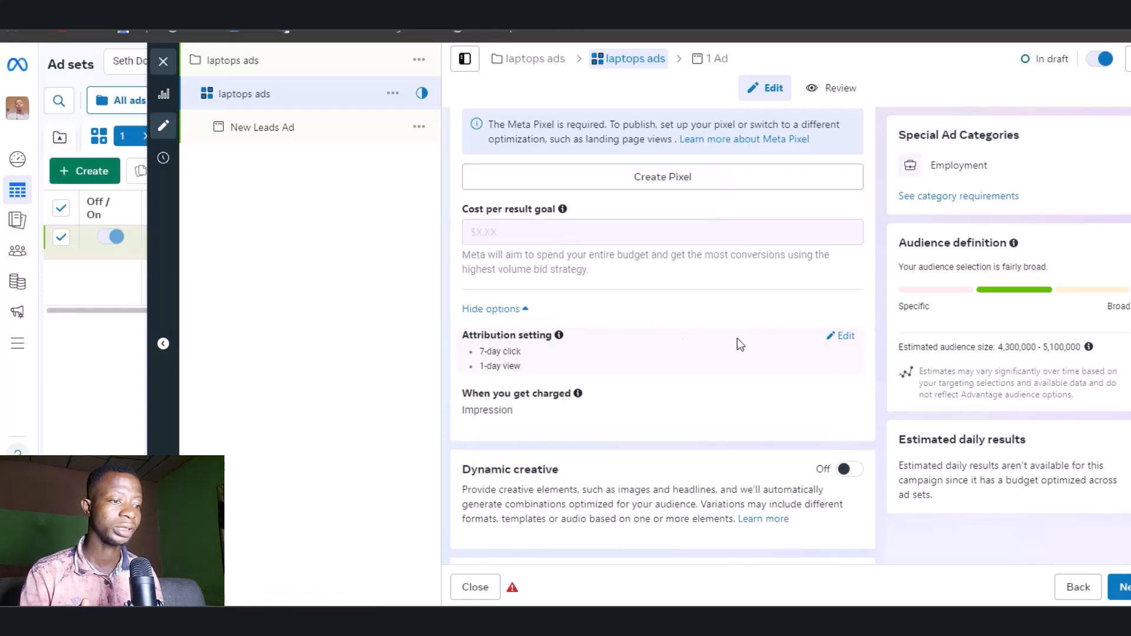
scroll(737, 344, down, 3)
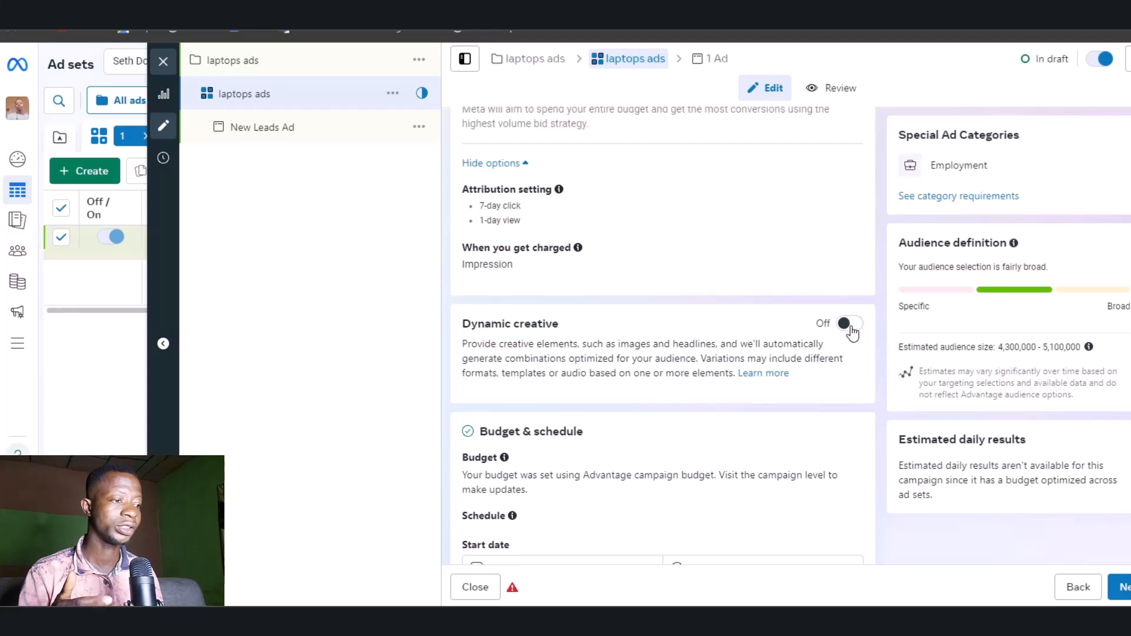
click(848, 324)
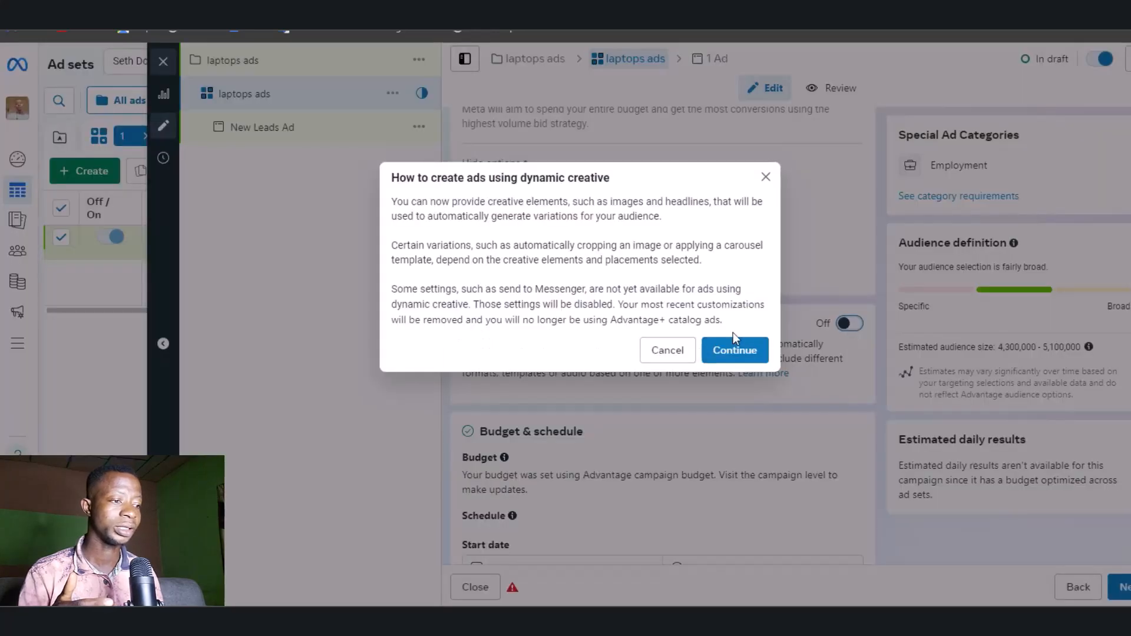
click(765, 177)
- Set the ad set's start date to August 29, 2024, and check the end date option without keeping it enabled
scroll(654, 314, down, 2)
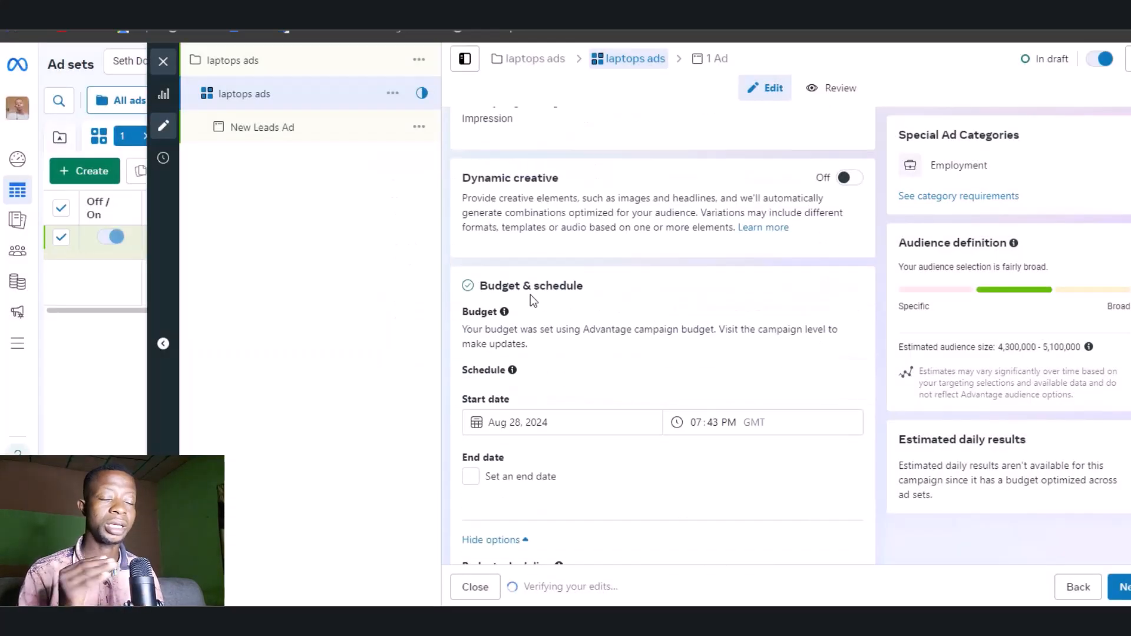
scroll(532, 299, down, 2)
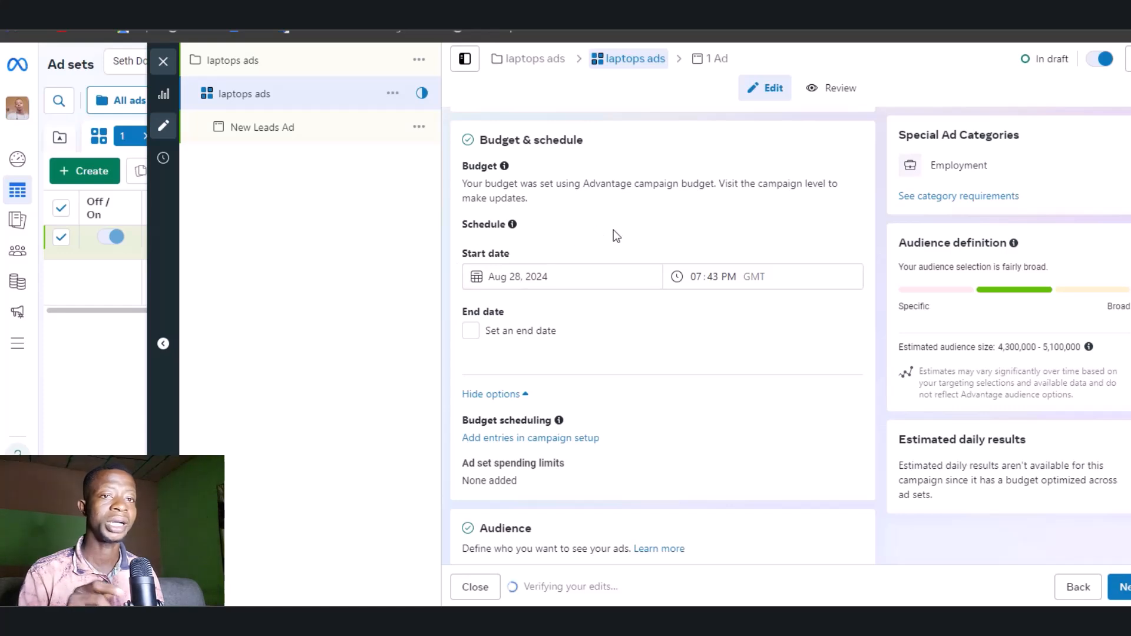
click(566, 275)
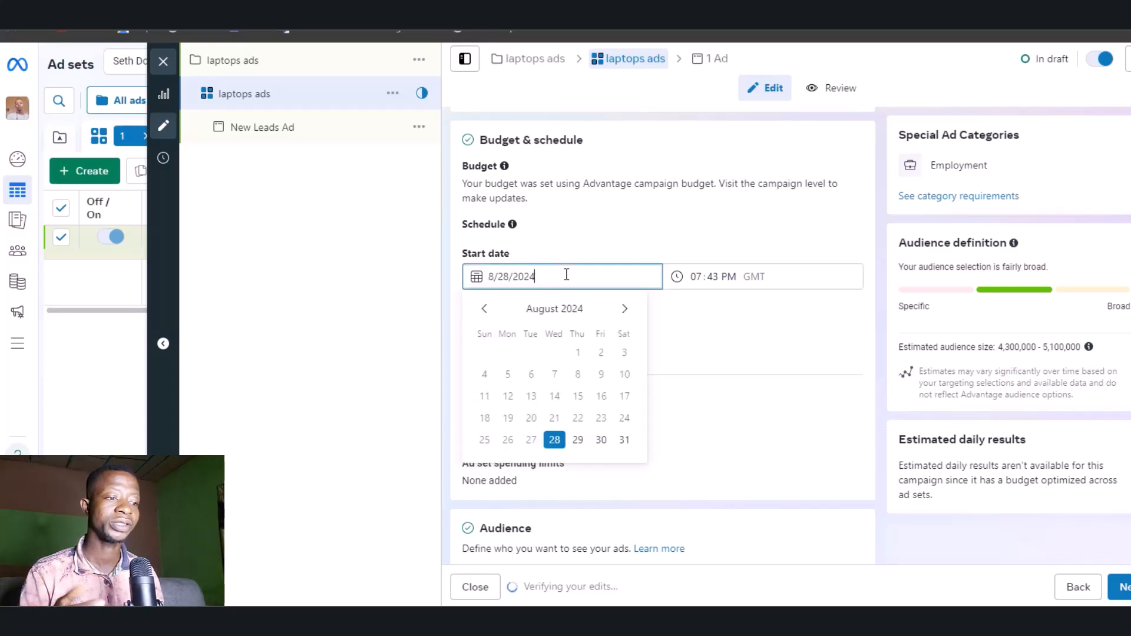
click(579, 439)
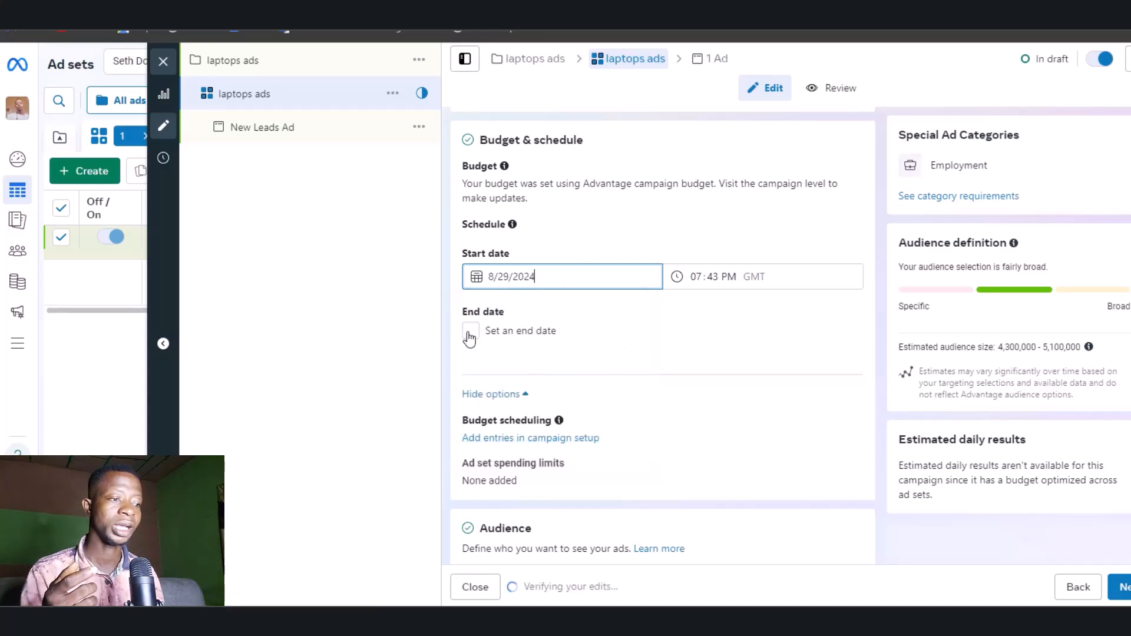
click(765, 276)
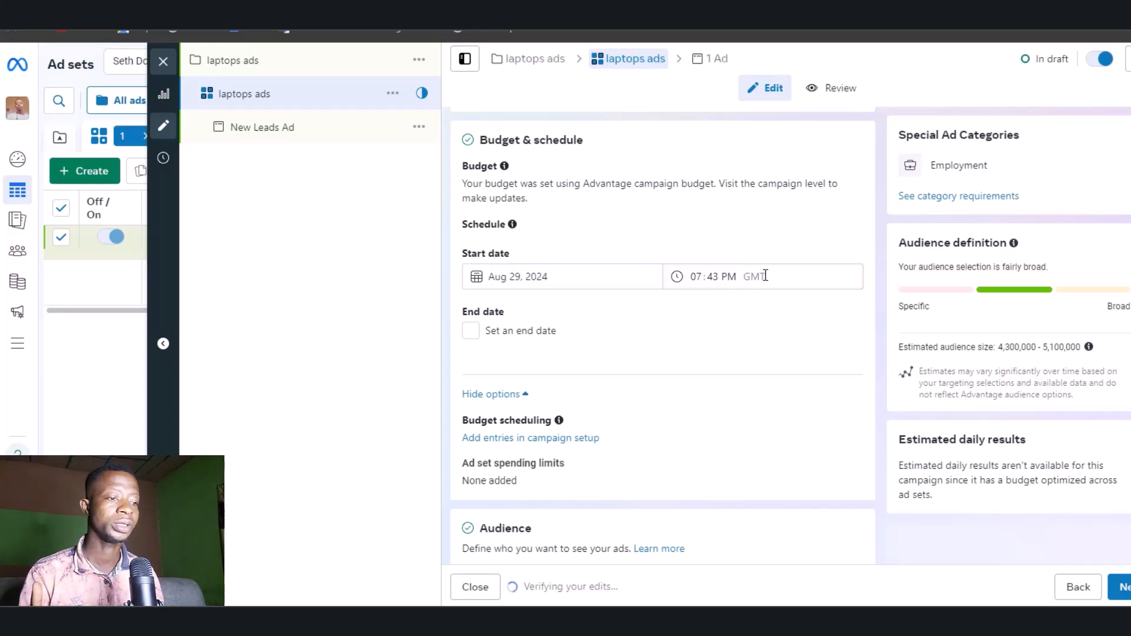
click(471, 331)
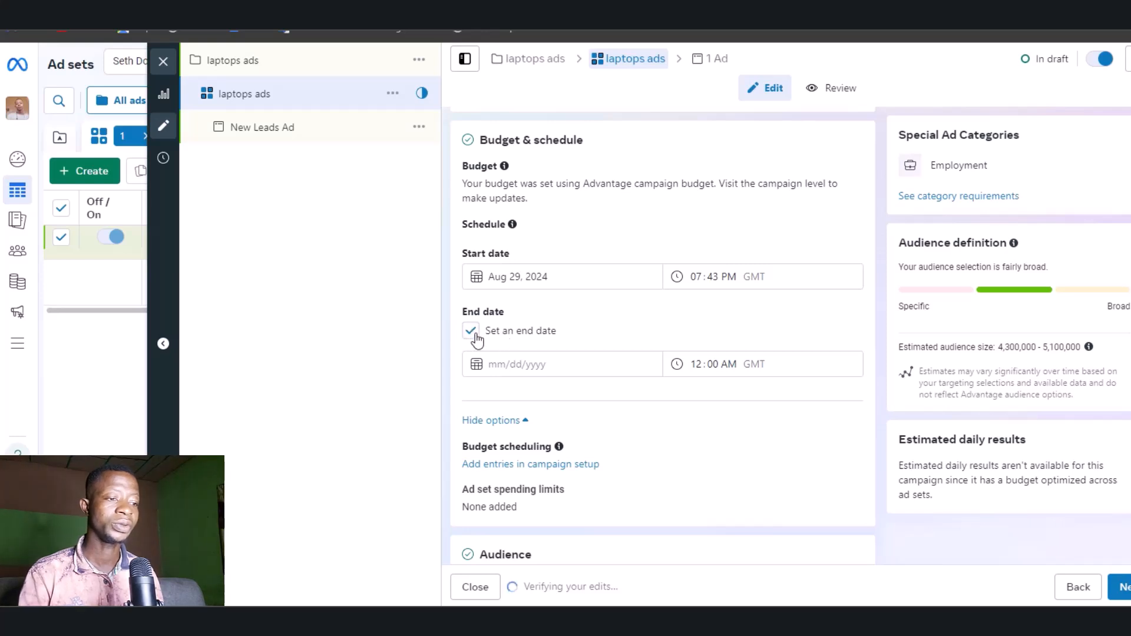
click(472, 332)
- Open the locations setting in the ad set's Audience section for editing
scroll(548, 343, down, 4)
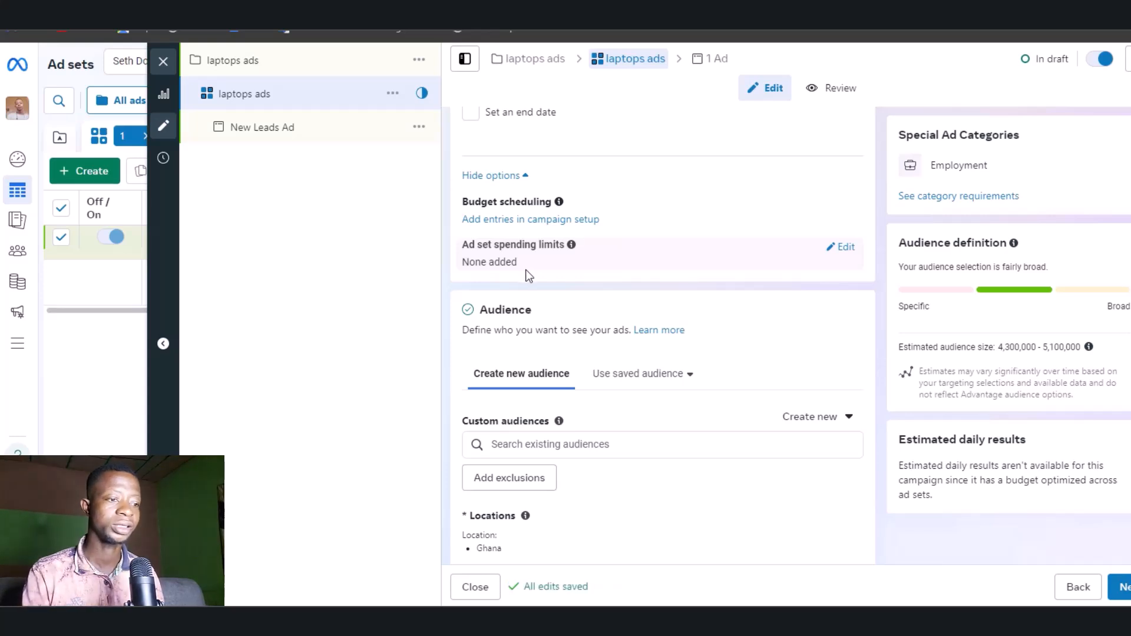
scroll(528, 270, down, 3)
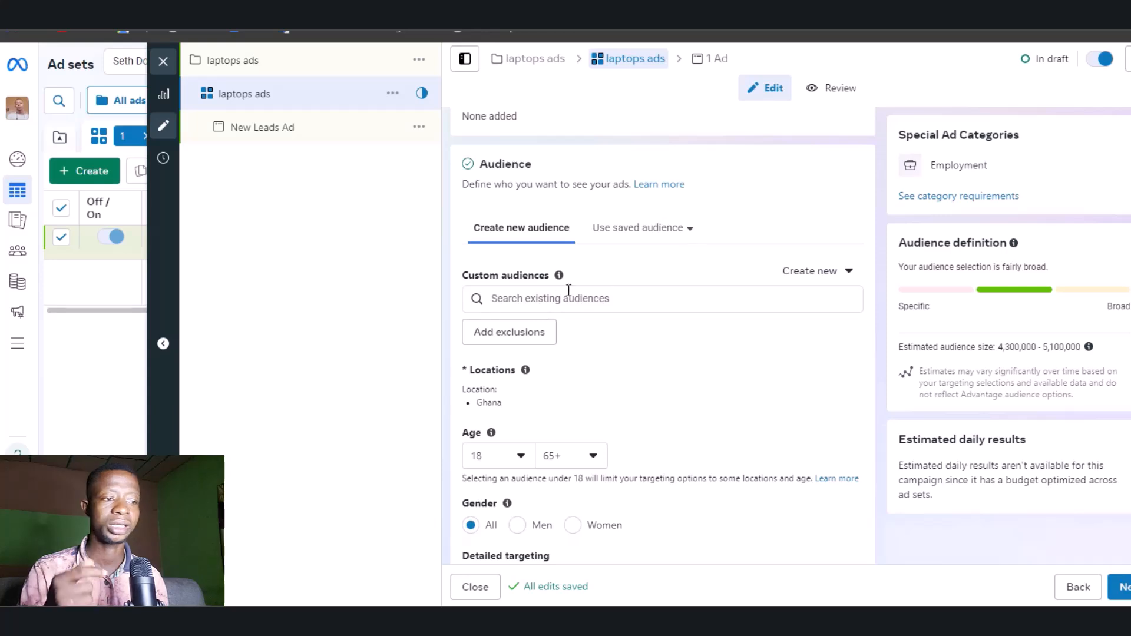
scroll(525, 320, down, 1)
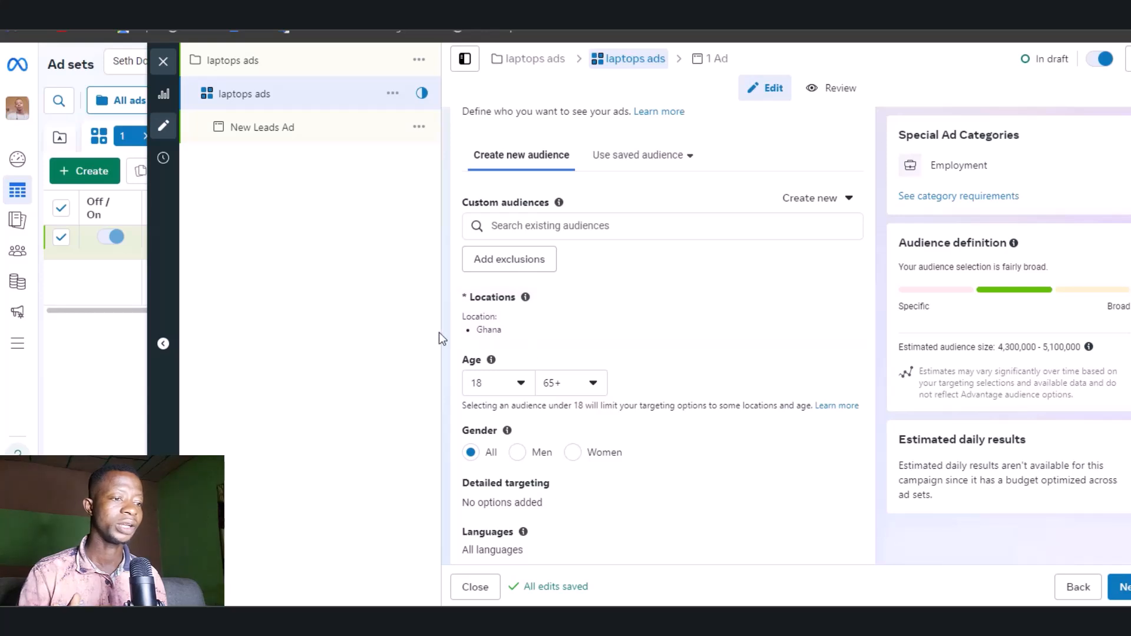
click(842, 304)
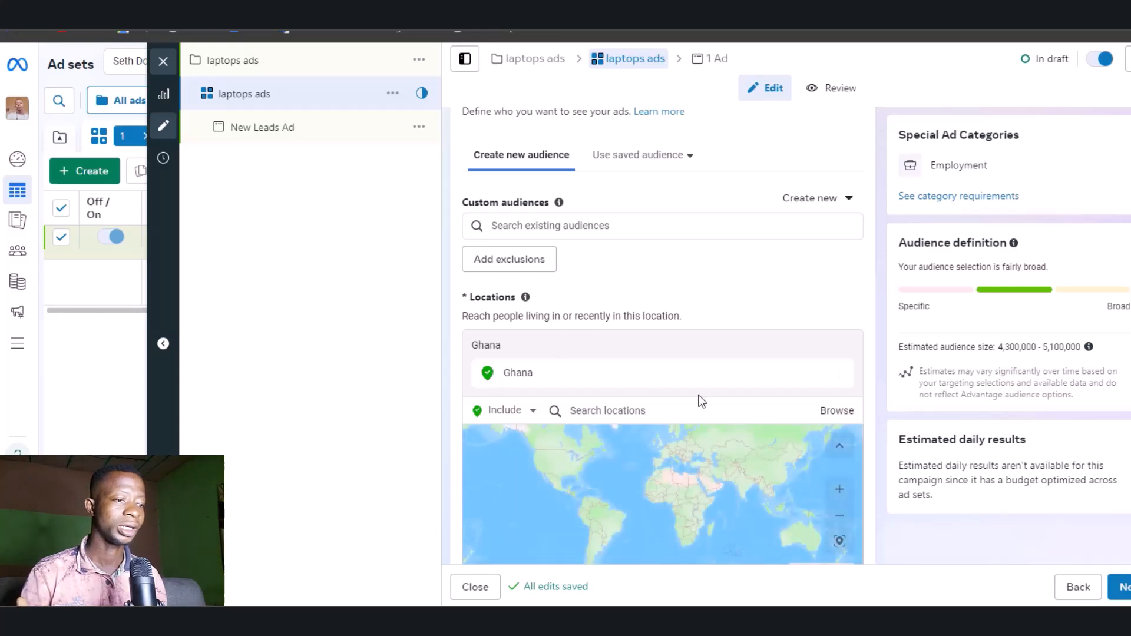
- Try to find Nigeria as an audience location, and set the location mode back to Include
click(662, 411)
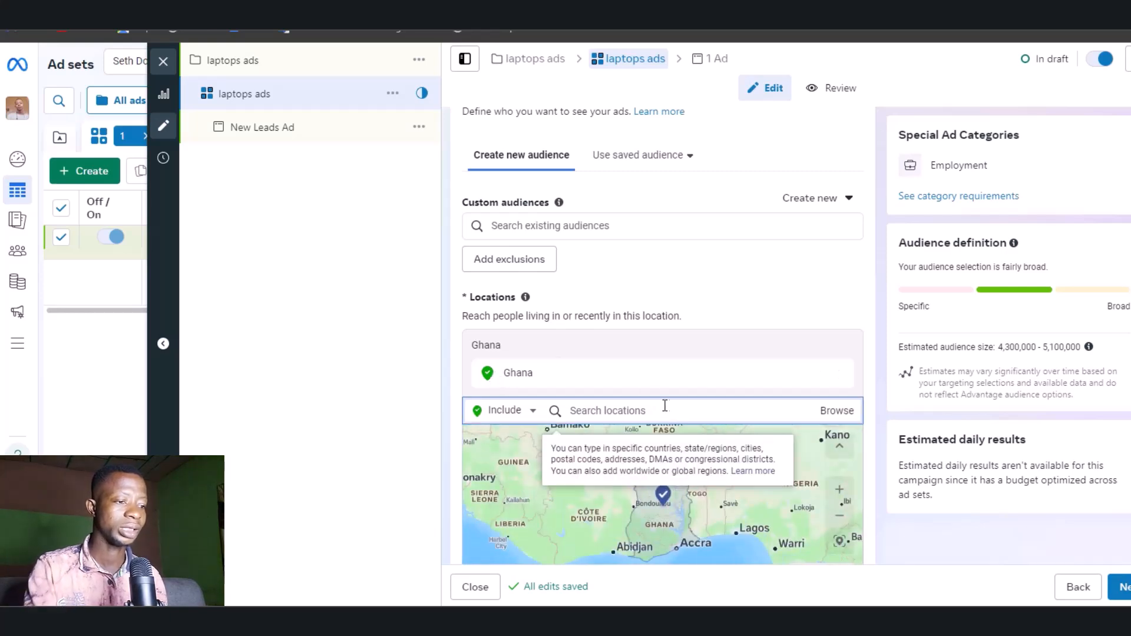
text(nige)
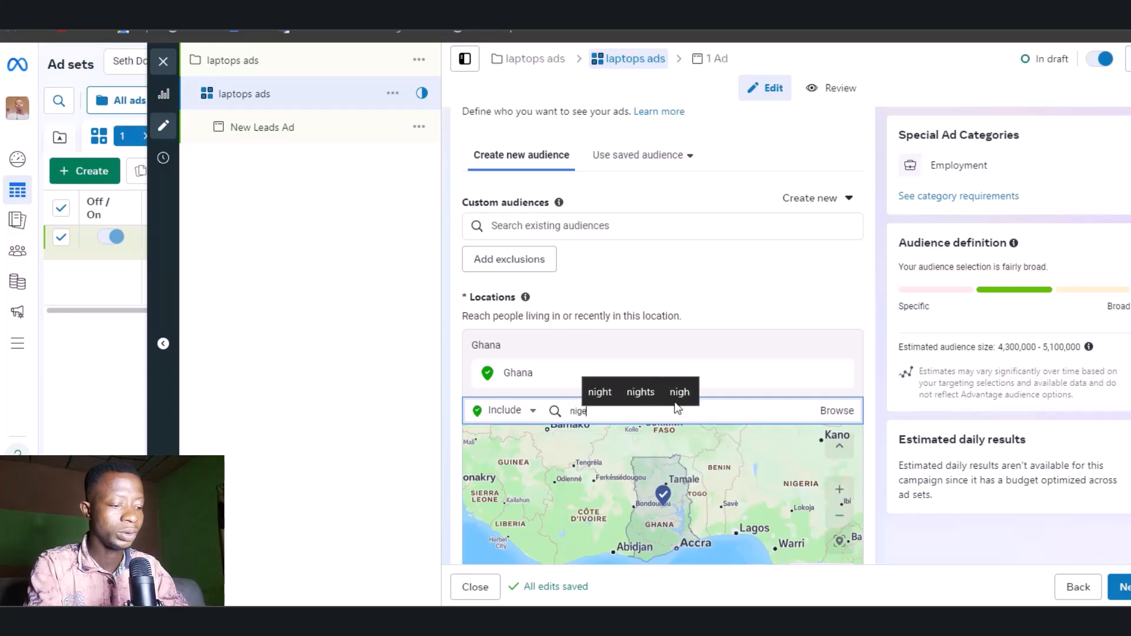
text(ria)
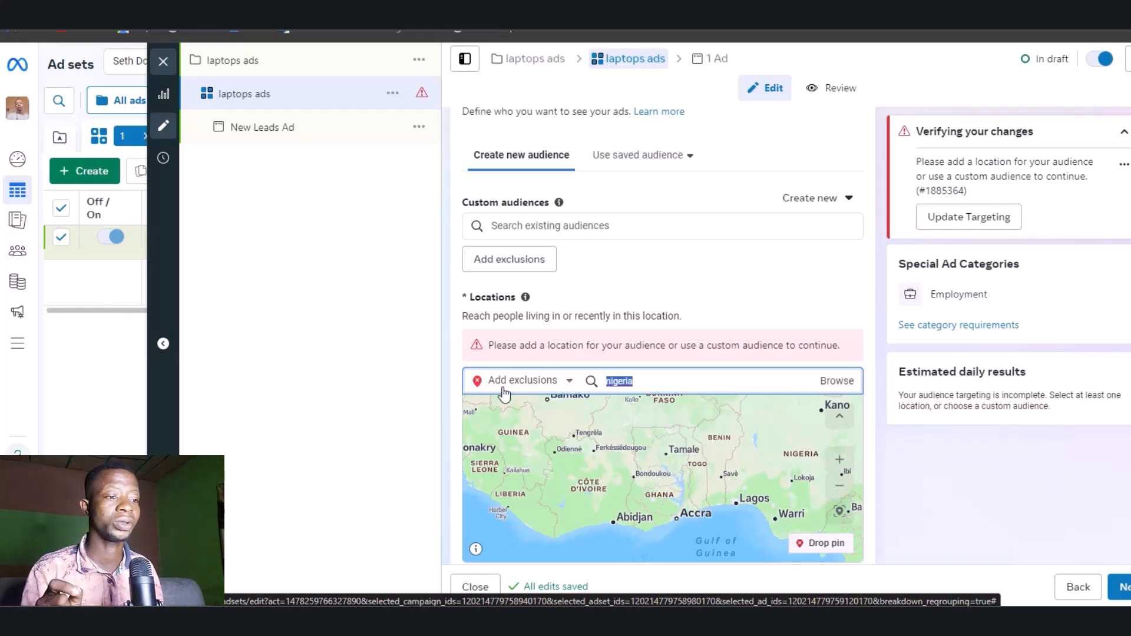
click(476, 387)
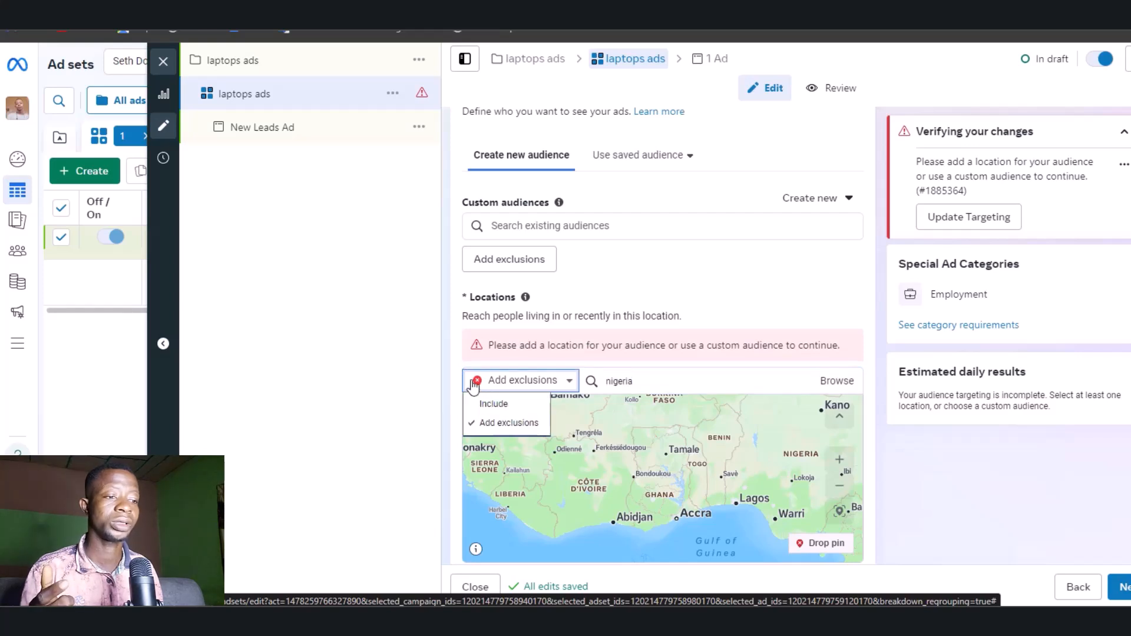
click(475, 384)
click(476, 384)
click(480, 404)
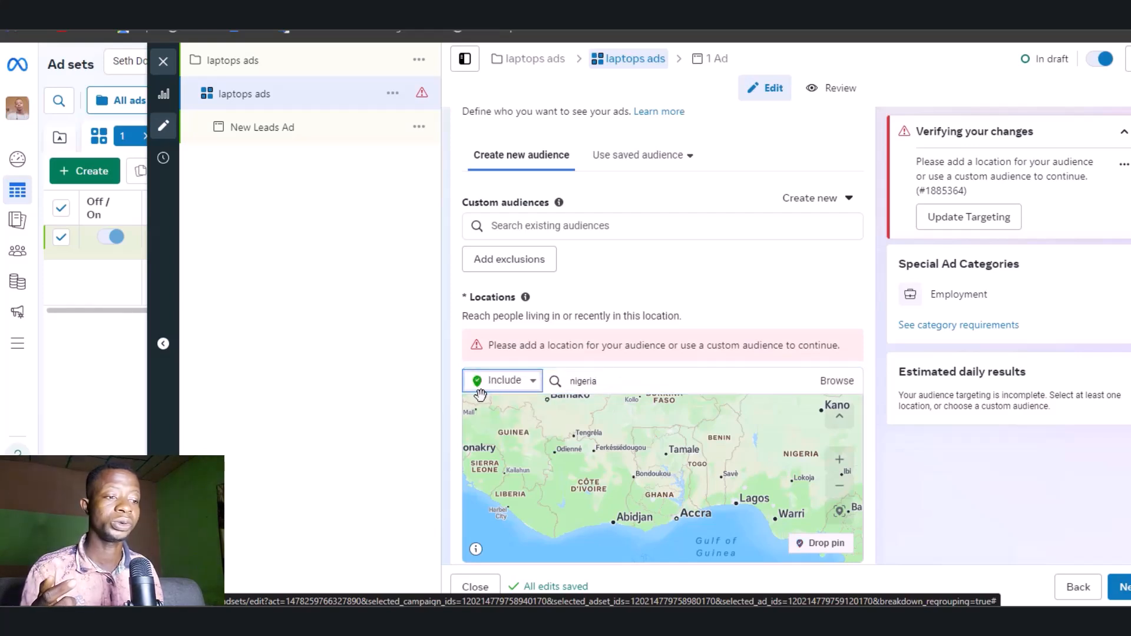
- Replace the location search with Ghana and include the country Ghana in the audience
double_click(655, 380)
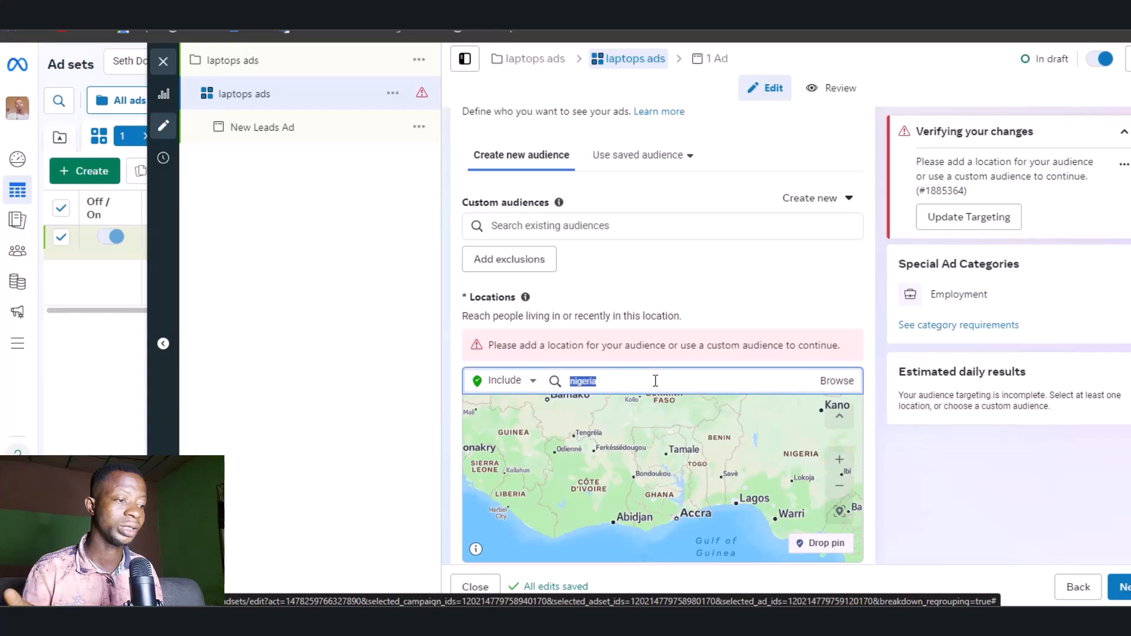
click(695, 462)
double_click(668, 385)
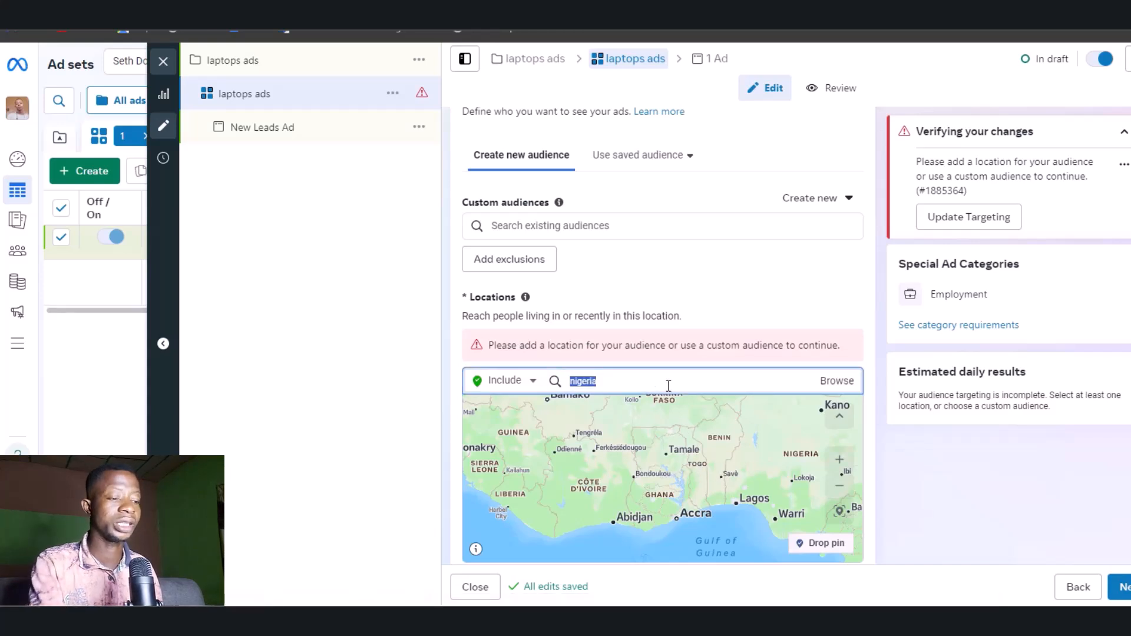
text(ghan)
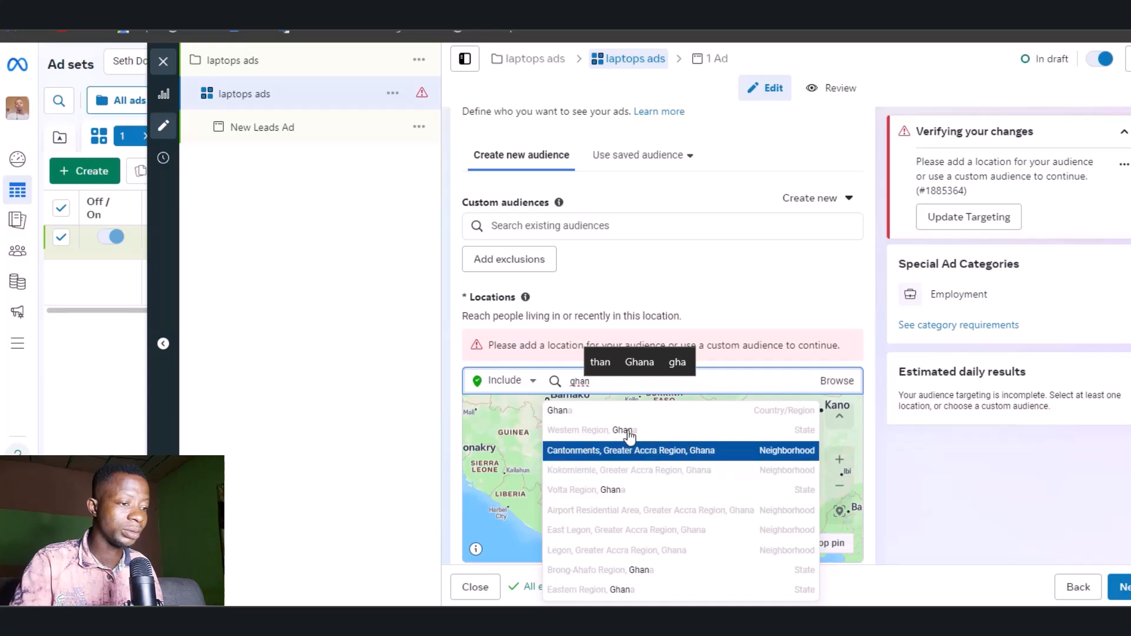
click(639, 362)
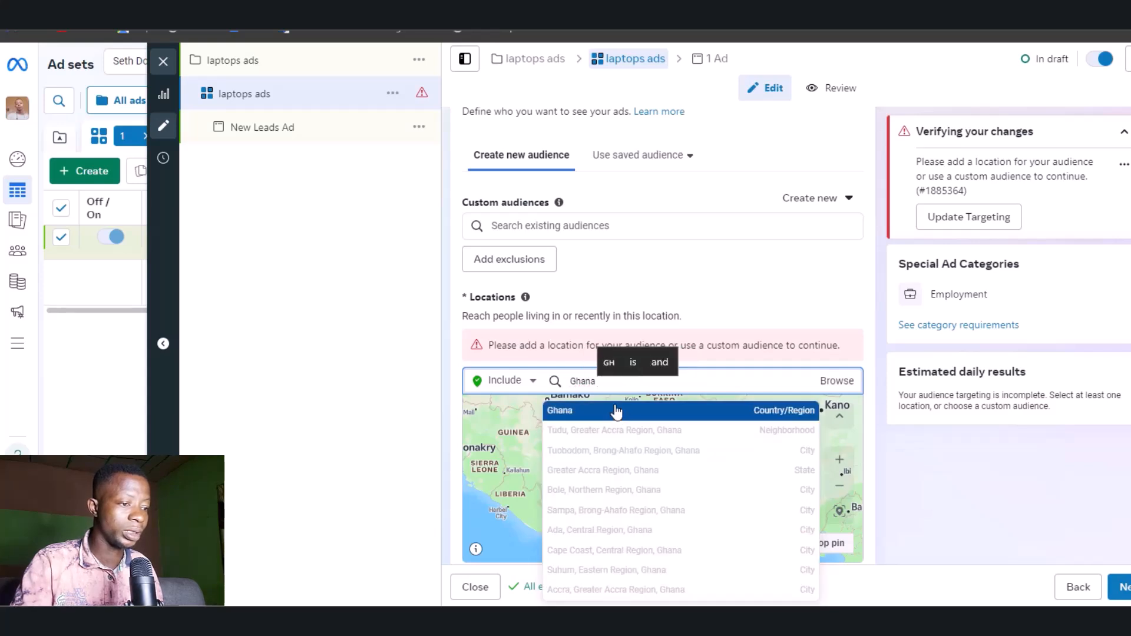
click(619, 412)
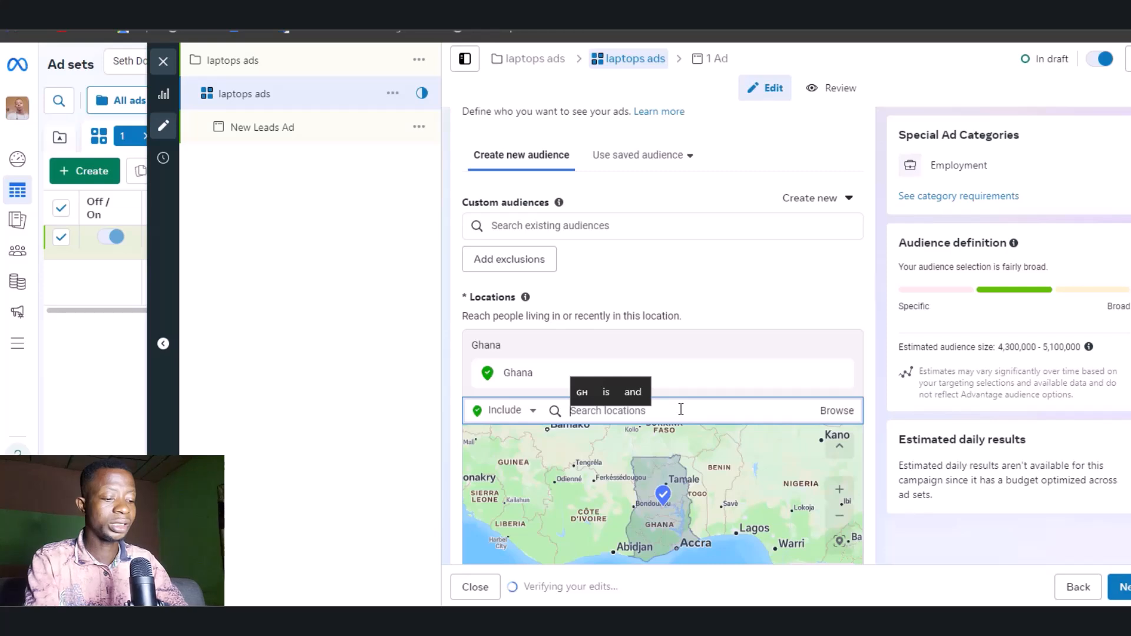
- Narrow the audience's location from Ghana to Sekyere, Ashanti Region
text(nig)
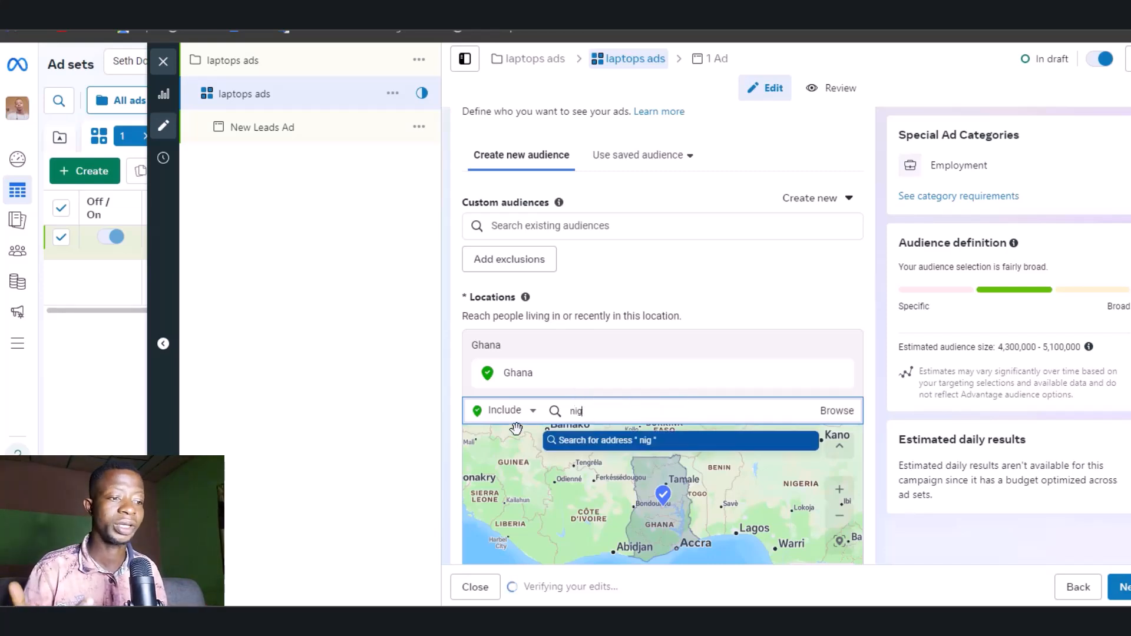
click(770, 296)
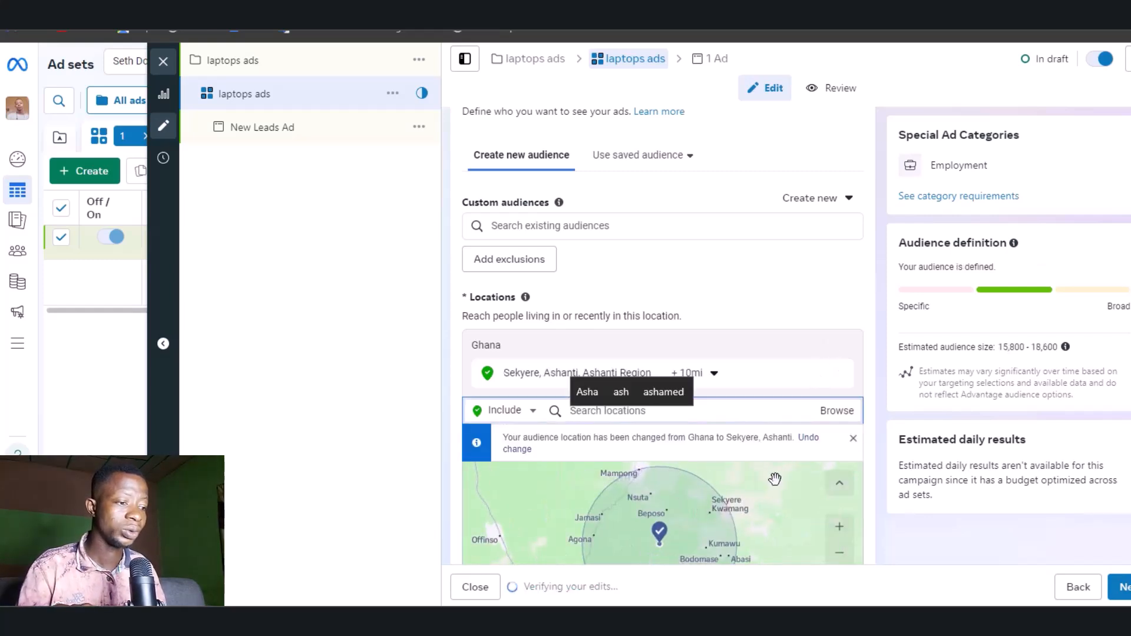
scroll(872, 396, down, 3)
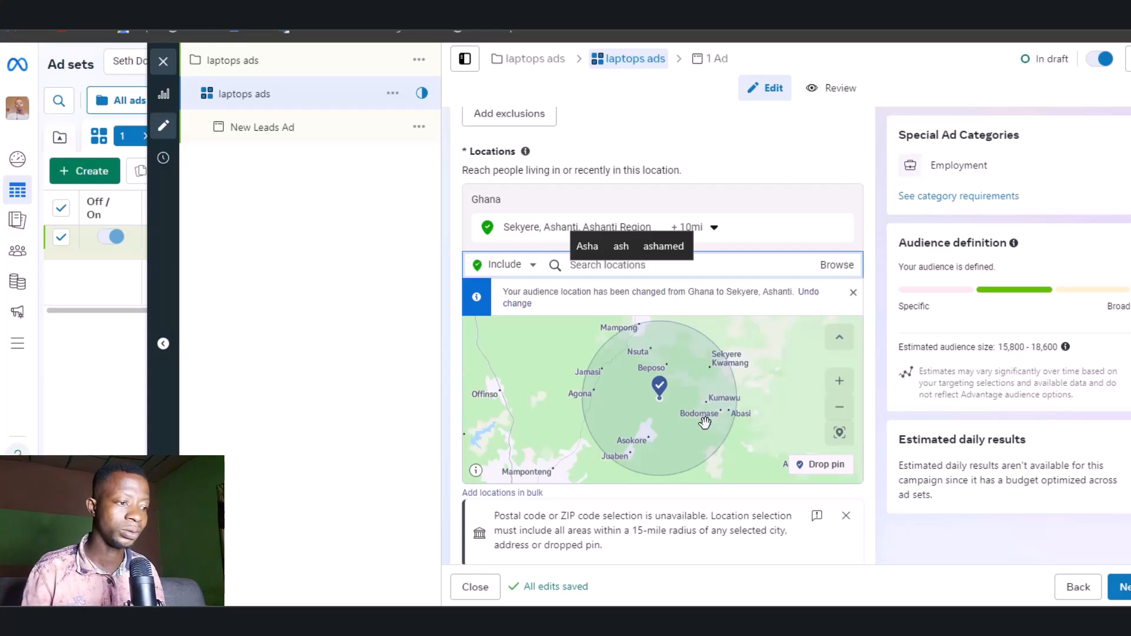
- Start a new saved location list and set its bulk location type to Countries
scroll(692, 413, down, 1)
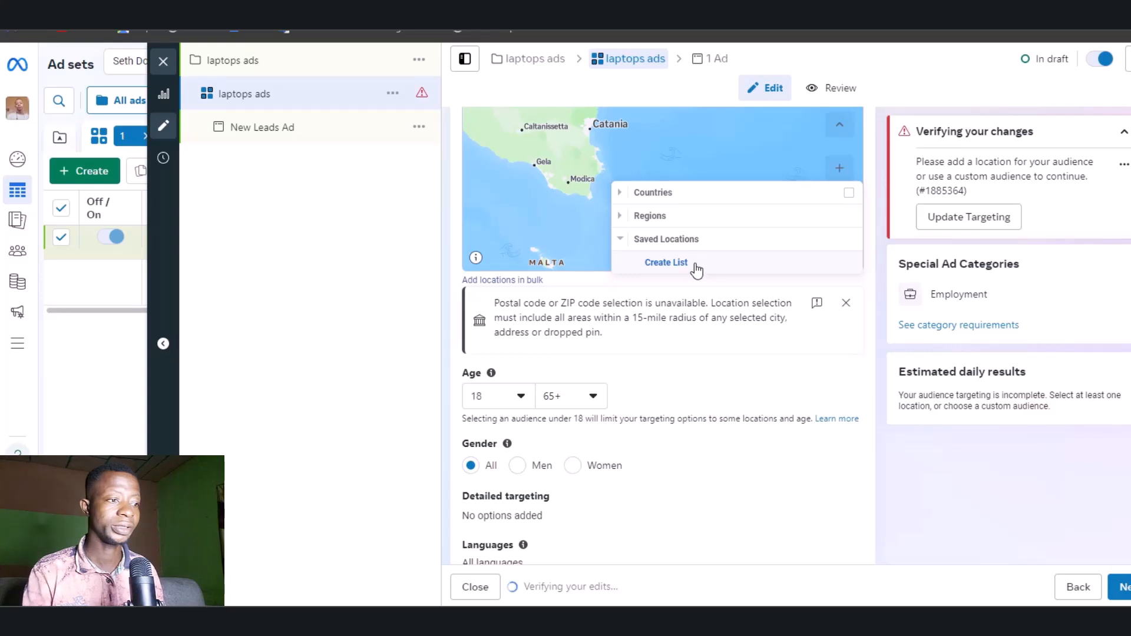
click(657, 266)
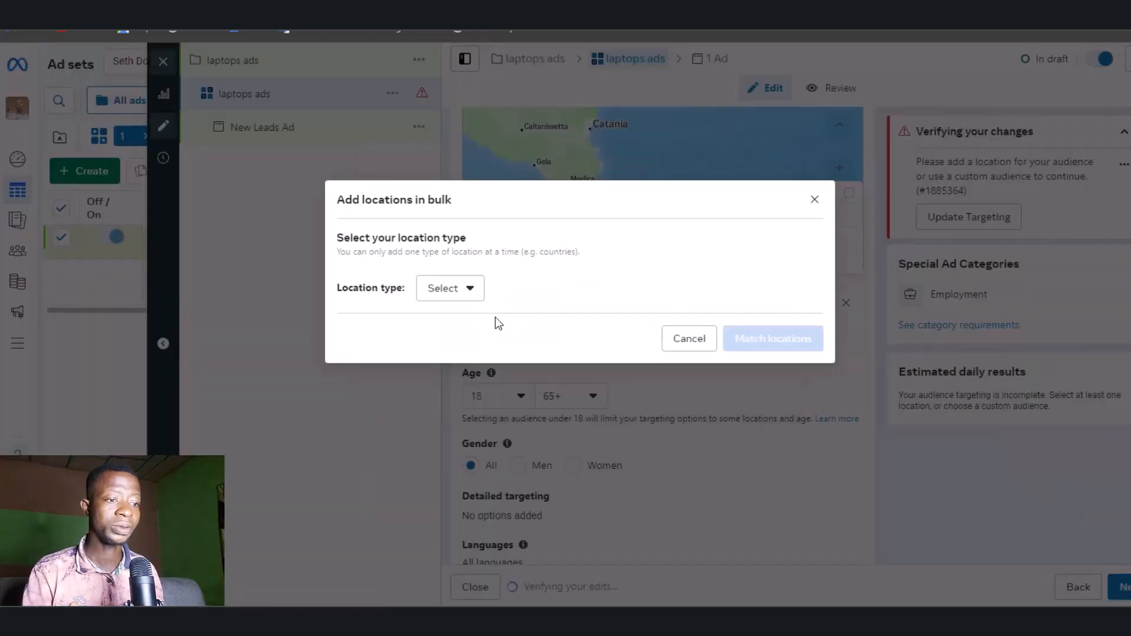
click(475, 289)
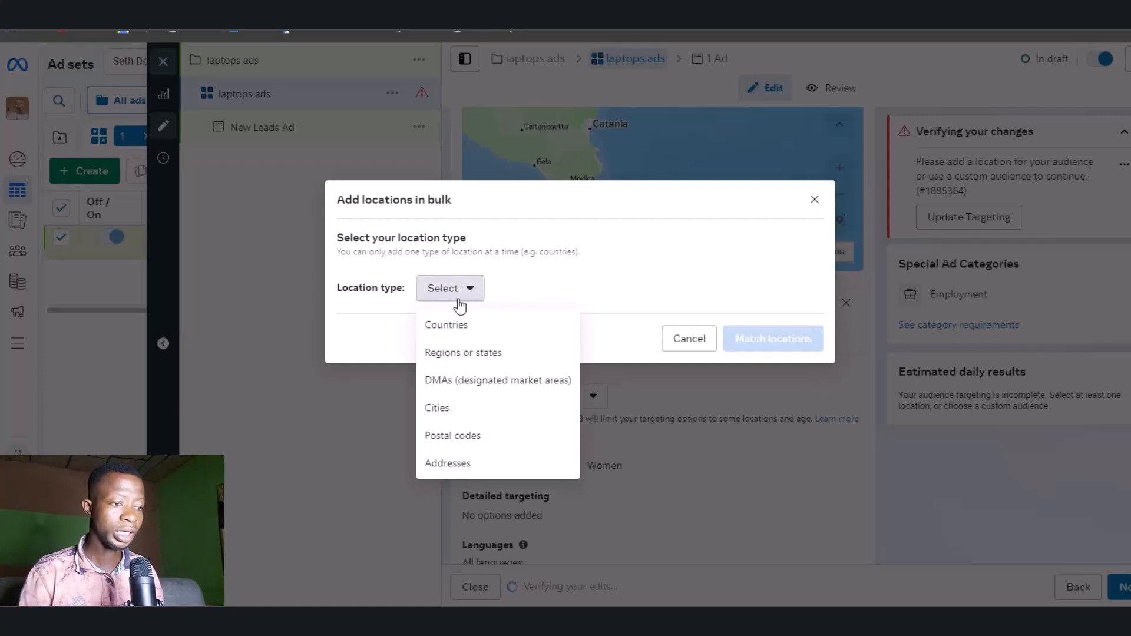
click(446, 326)
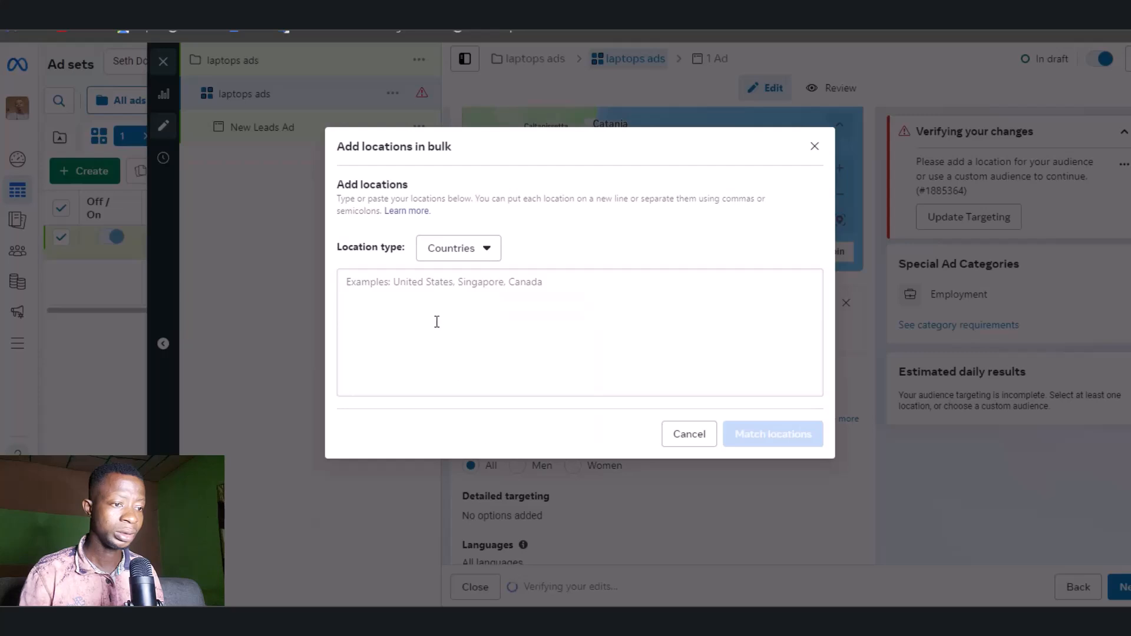
- Enter "USA, uk," as the bulk locations, match them and add all the matched countries to the audience
click(423, 312)
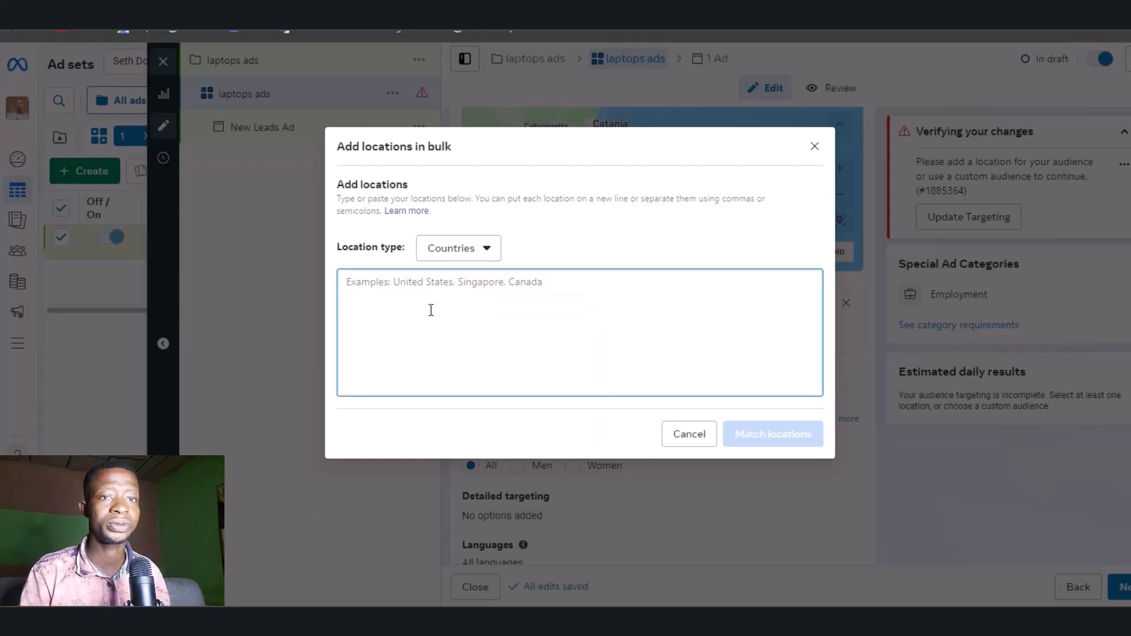
text(usa)
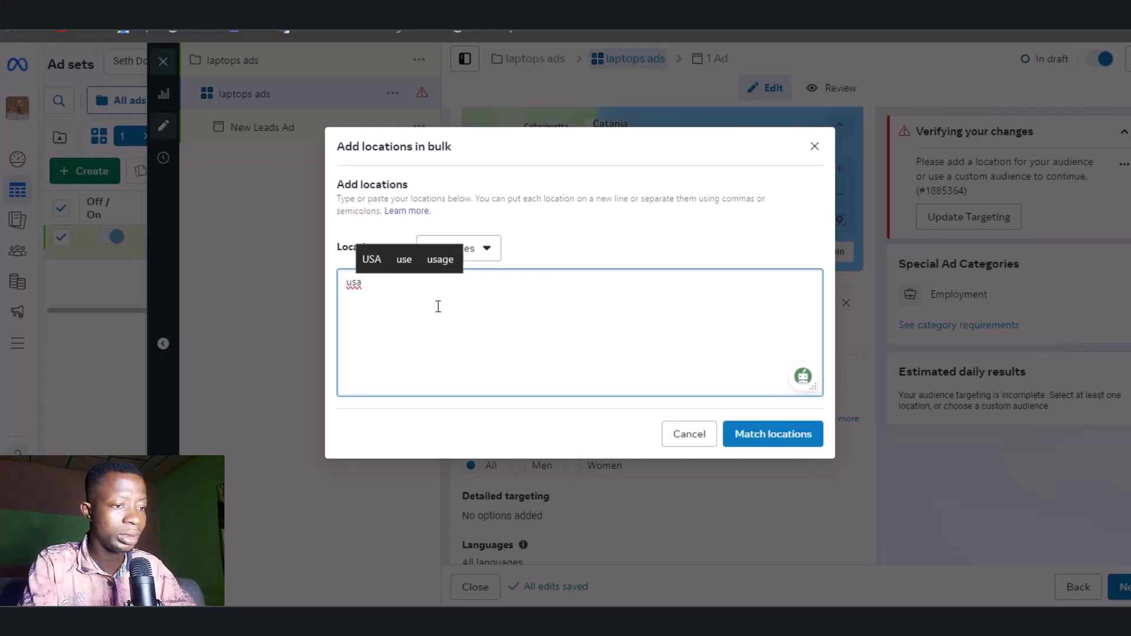
click(362, 260)
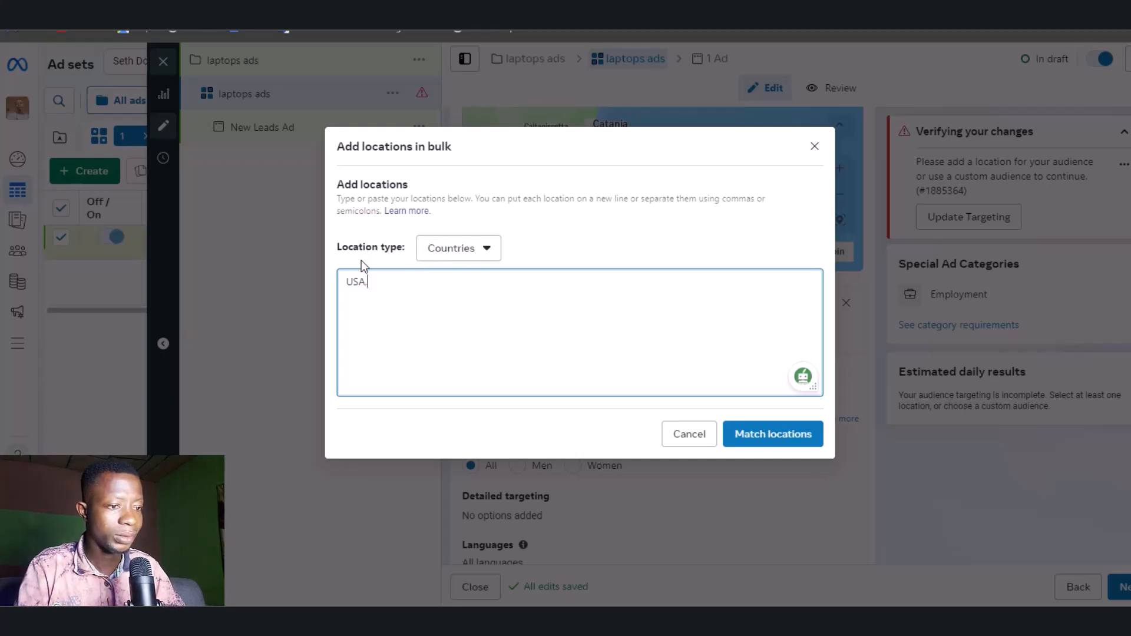
text(uk,)
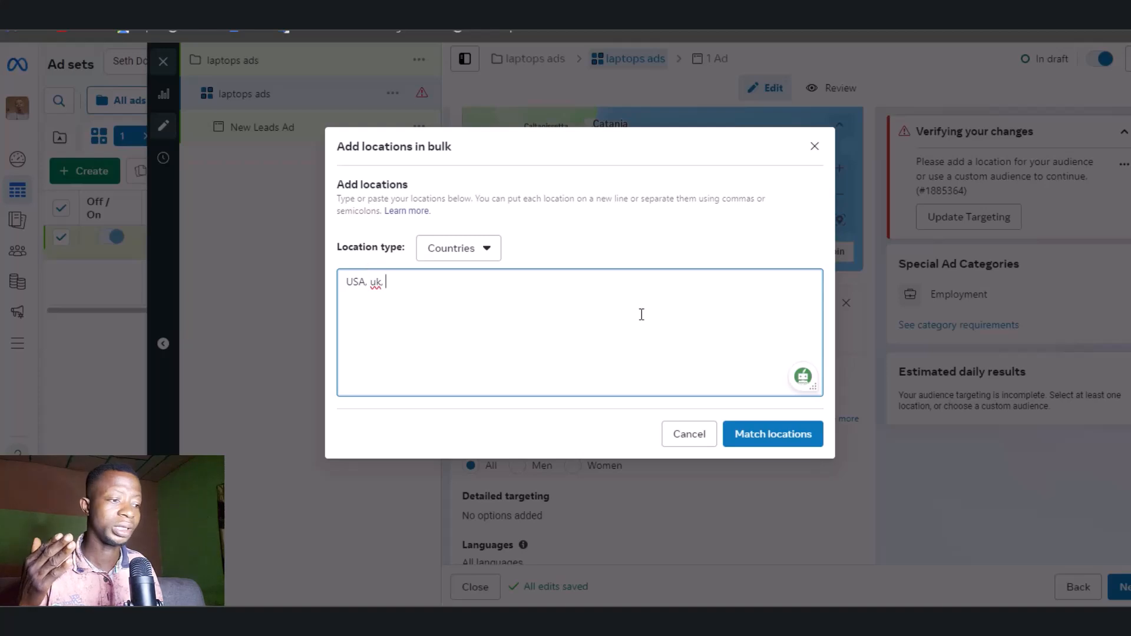
click(771, 436)
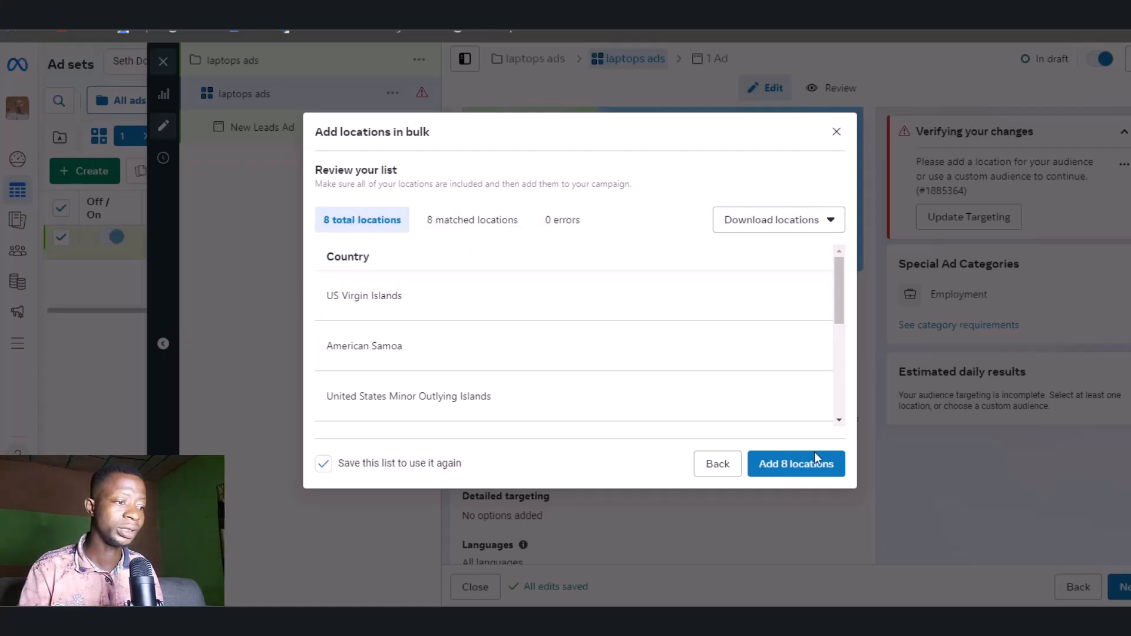
click(796, 465)
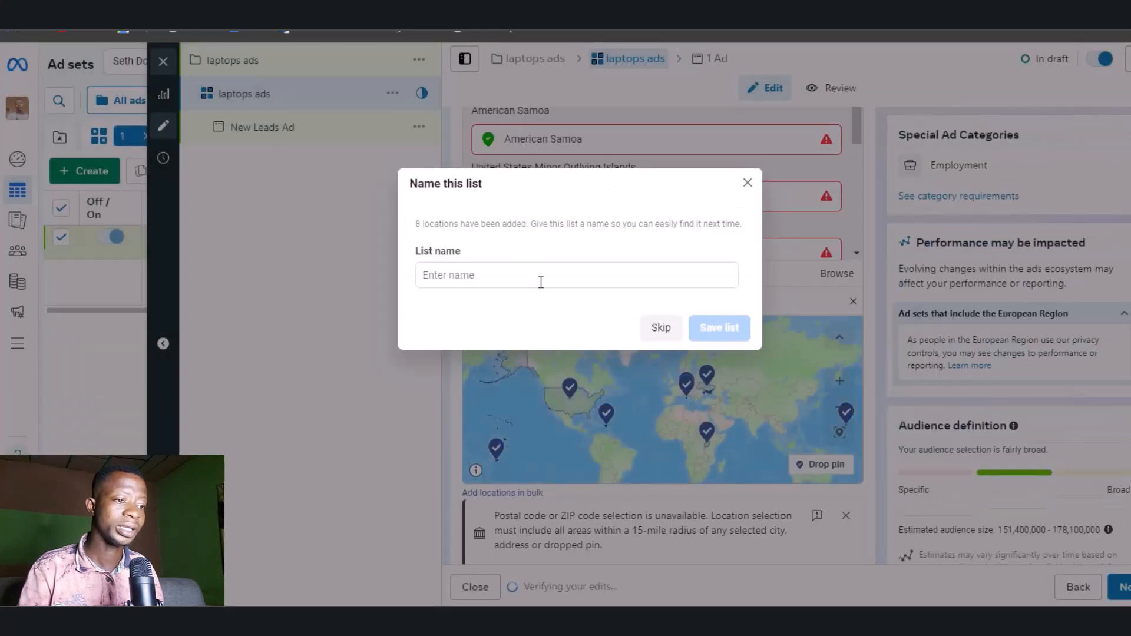
click(548, 278)
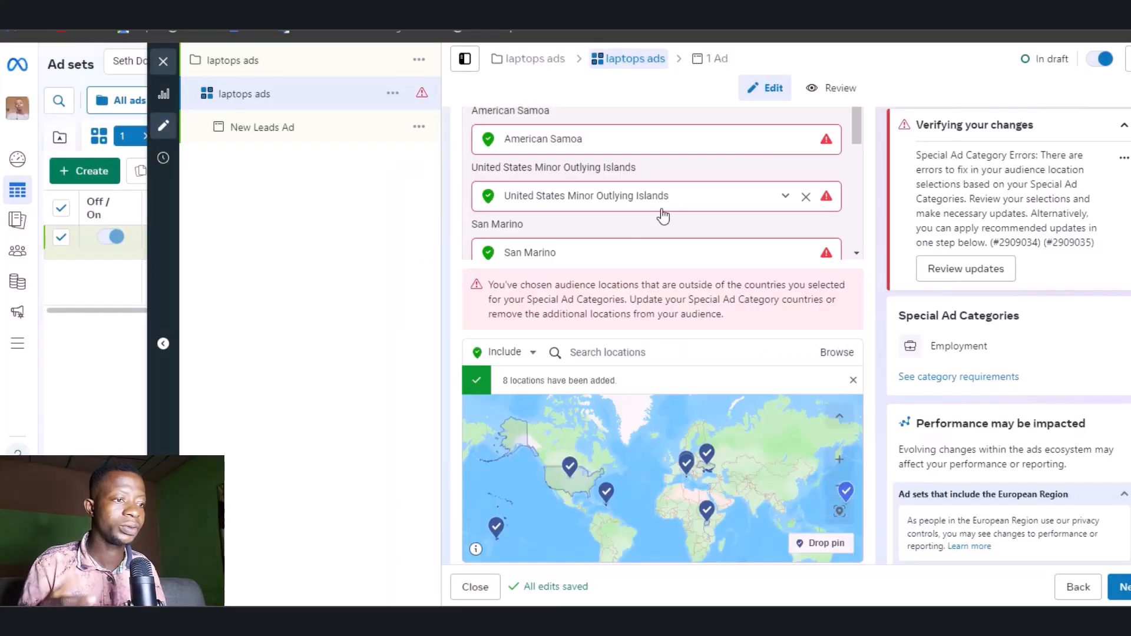
- Check the added audience locations and the estimated audience size, and set the audience's minimum age to 20
scroll(722, 218, down, 4)
scroll(723, 219, down, 5)
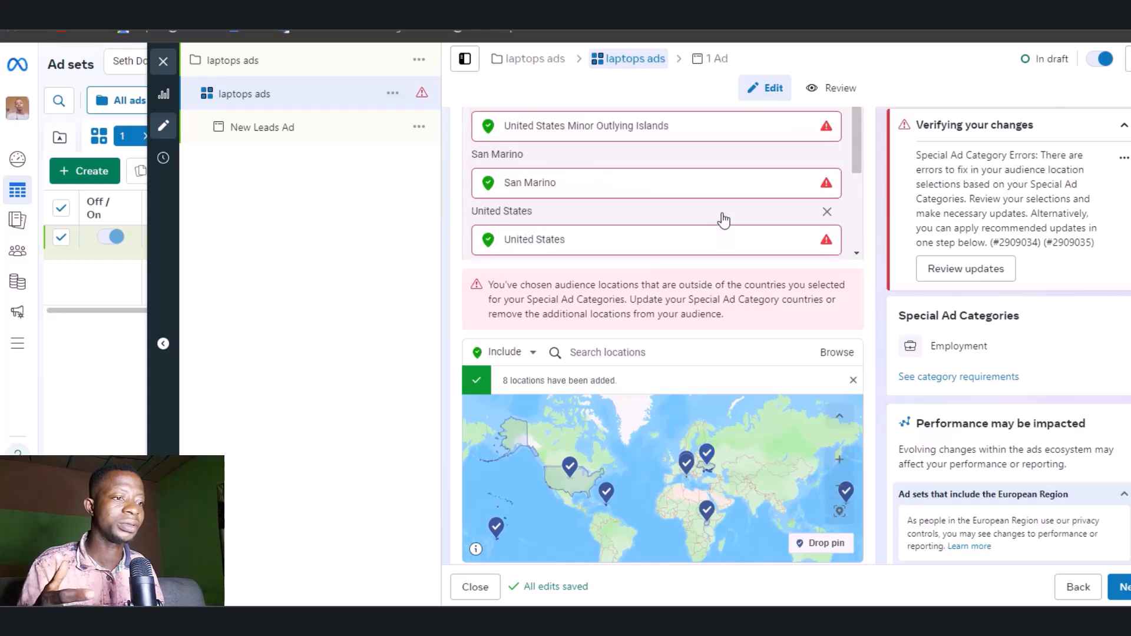
scroll(727, 214, up, 3)
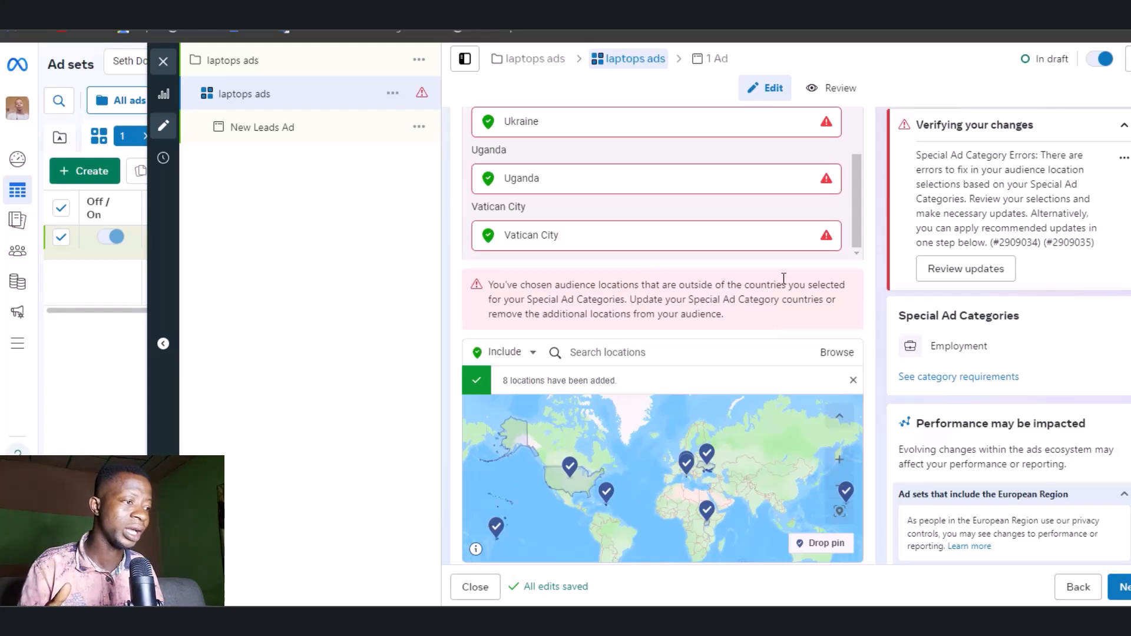
scroll(784, 278, down, 5)
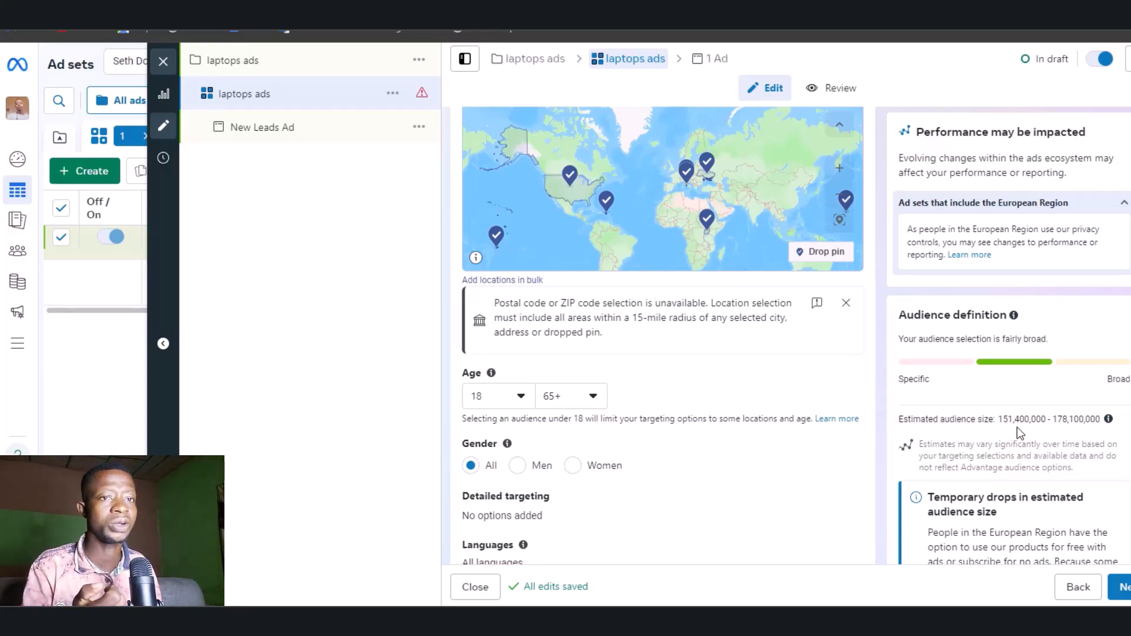
scroll(730, 392, down, 1)
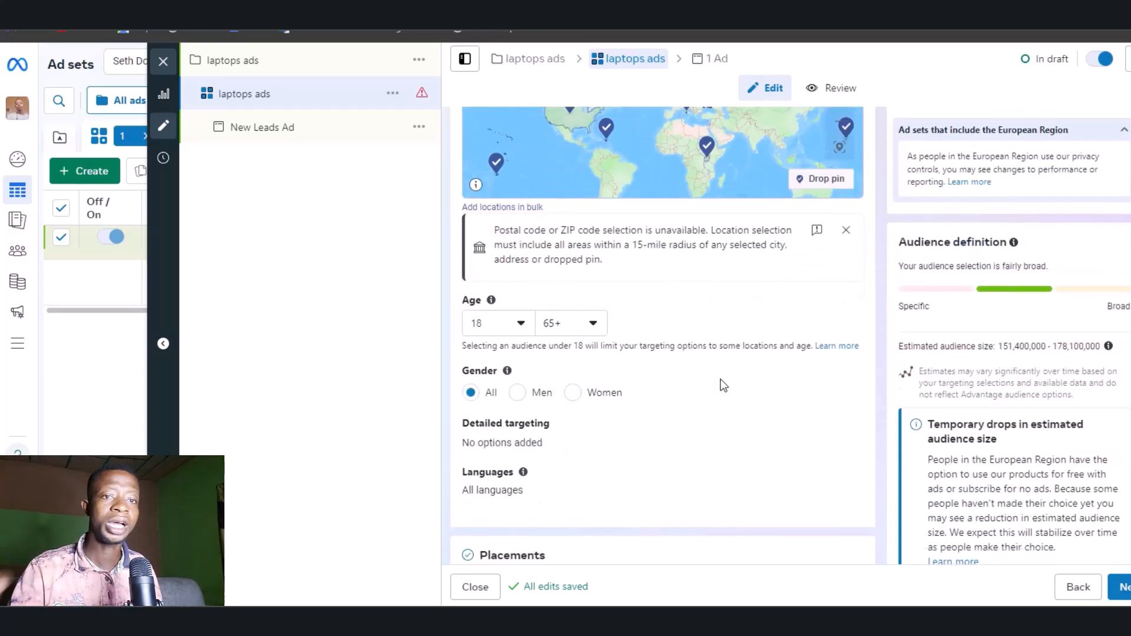
mouse_move(524, 325)
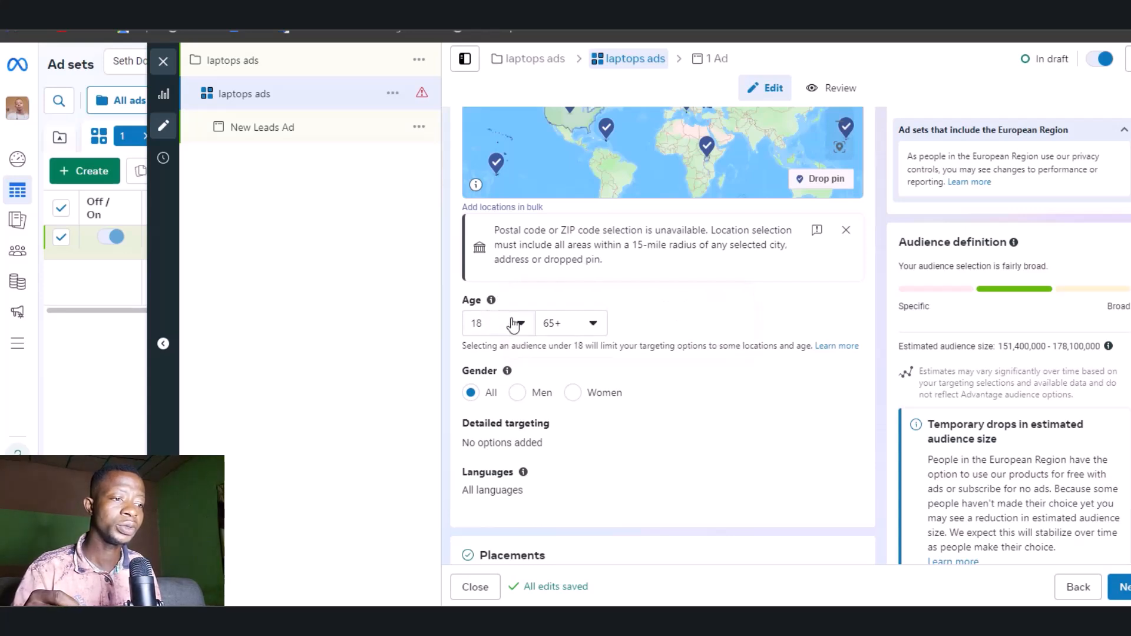
click(517, 325)
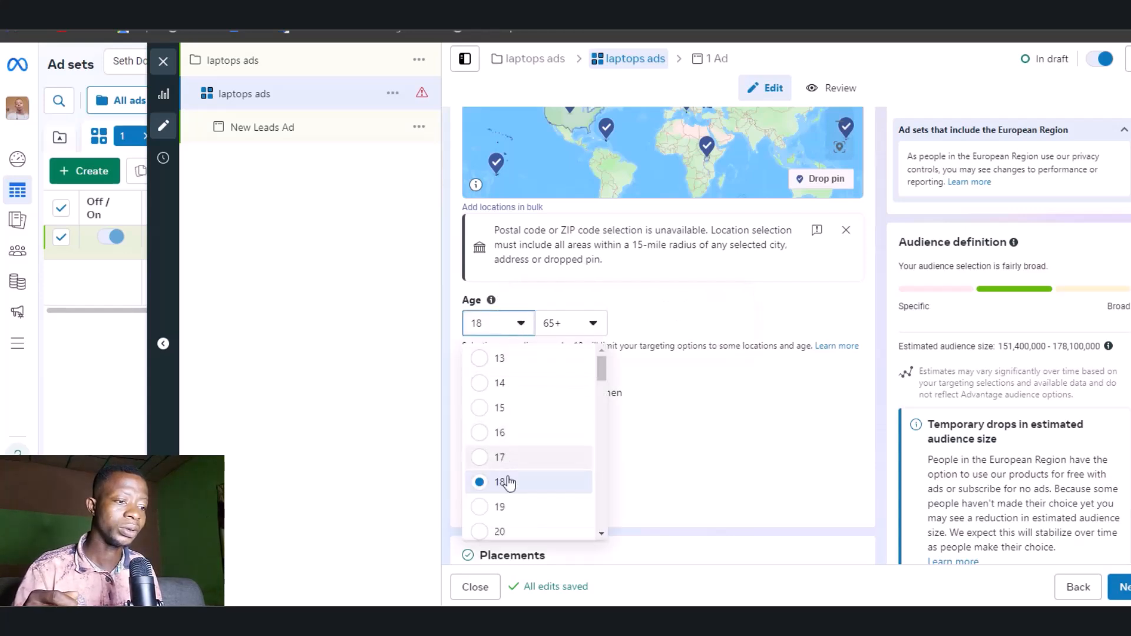
scroll(510, 517, down, 1)
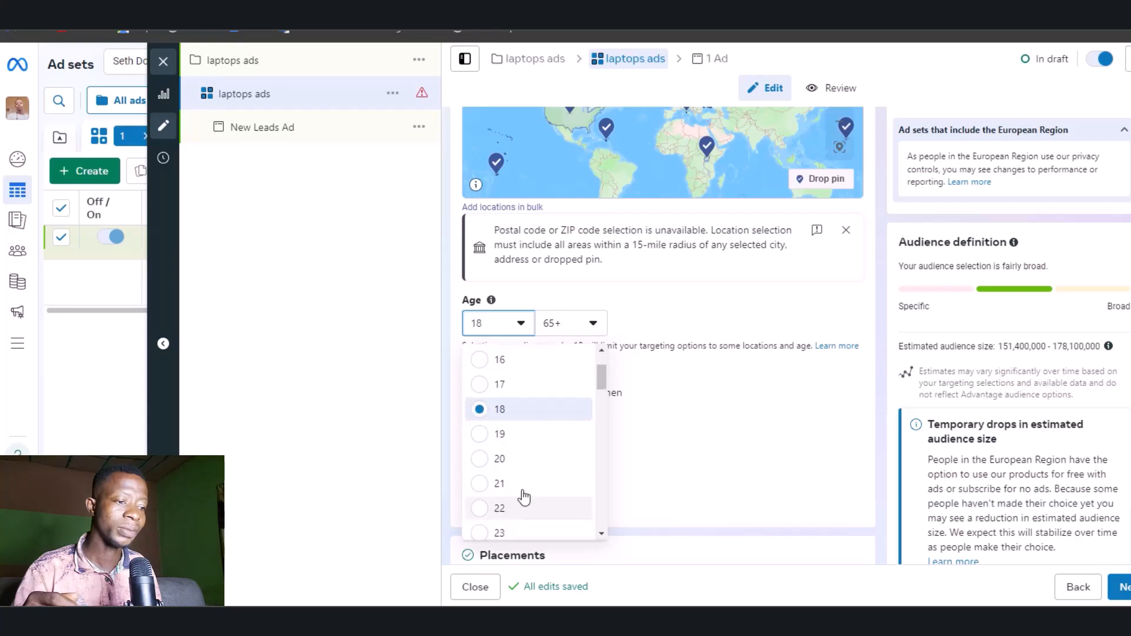
click(516, 459)
scroll(572, 406, down, 1)
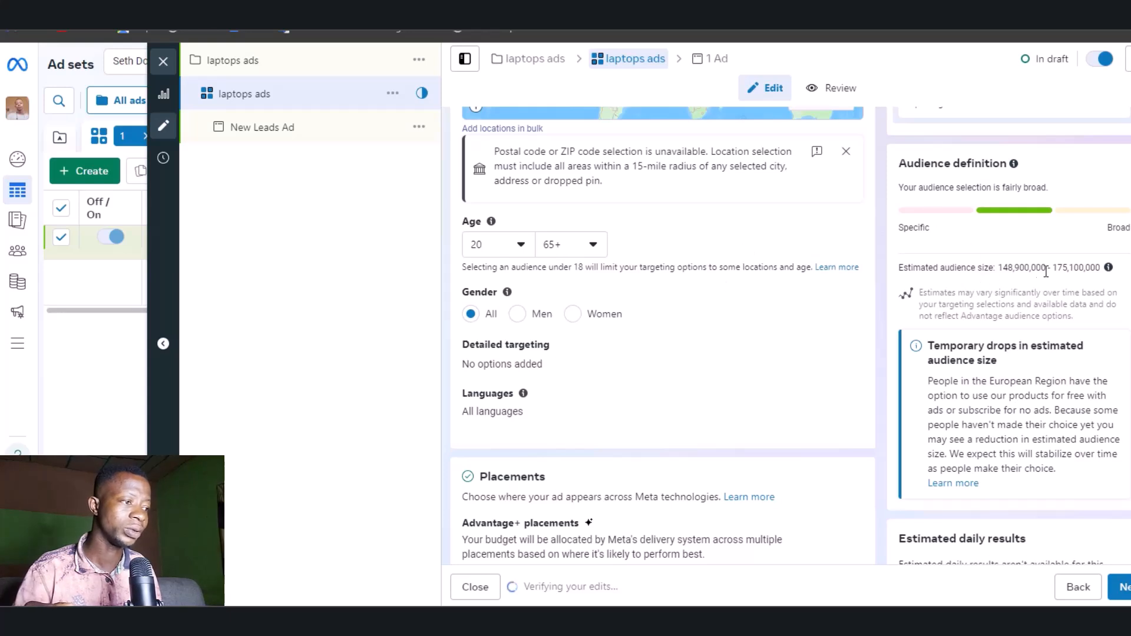
- Set the audience's maximum age to 55, and try the Men gender option before restoring All
click(589, 244)
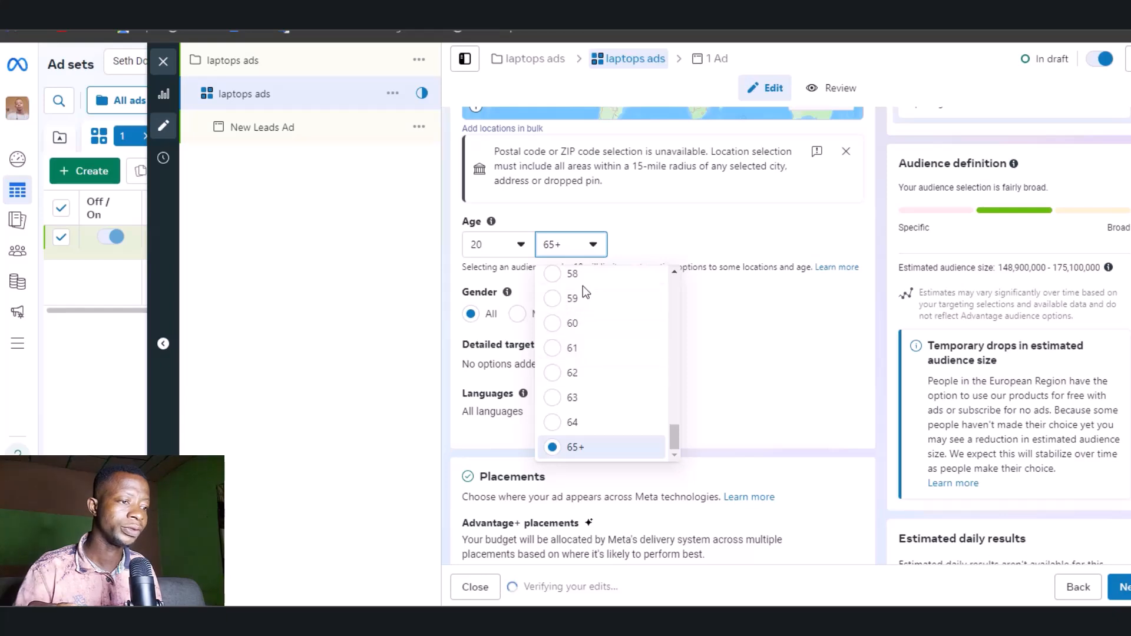
scroll(588, 294, up, 1)
scroll(587, 298, up, 1)
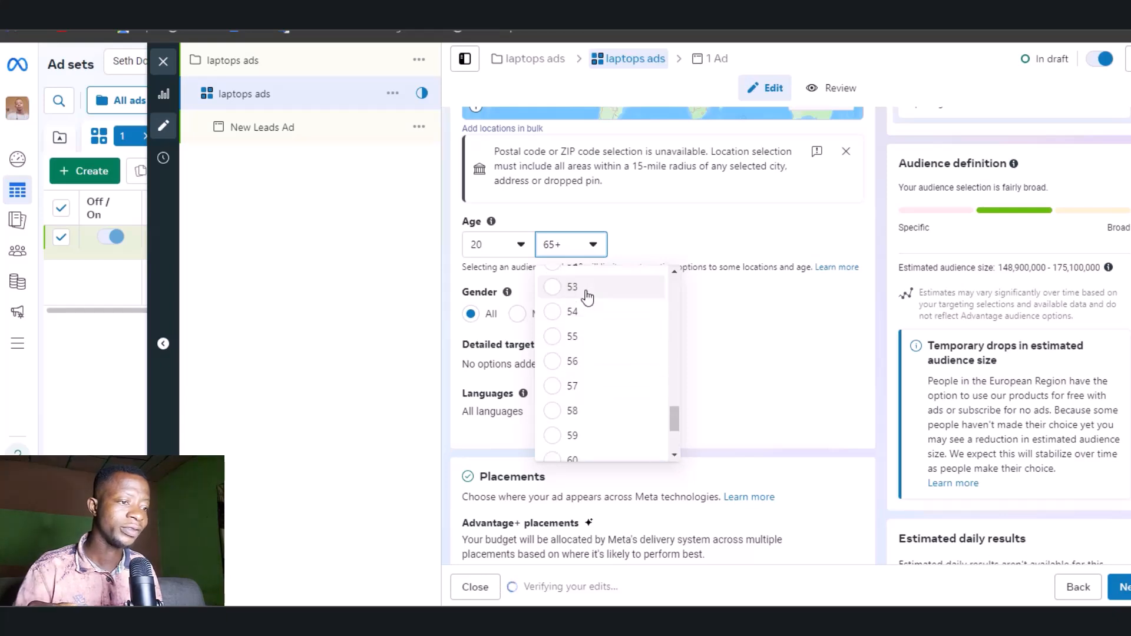
click(586, 337)
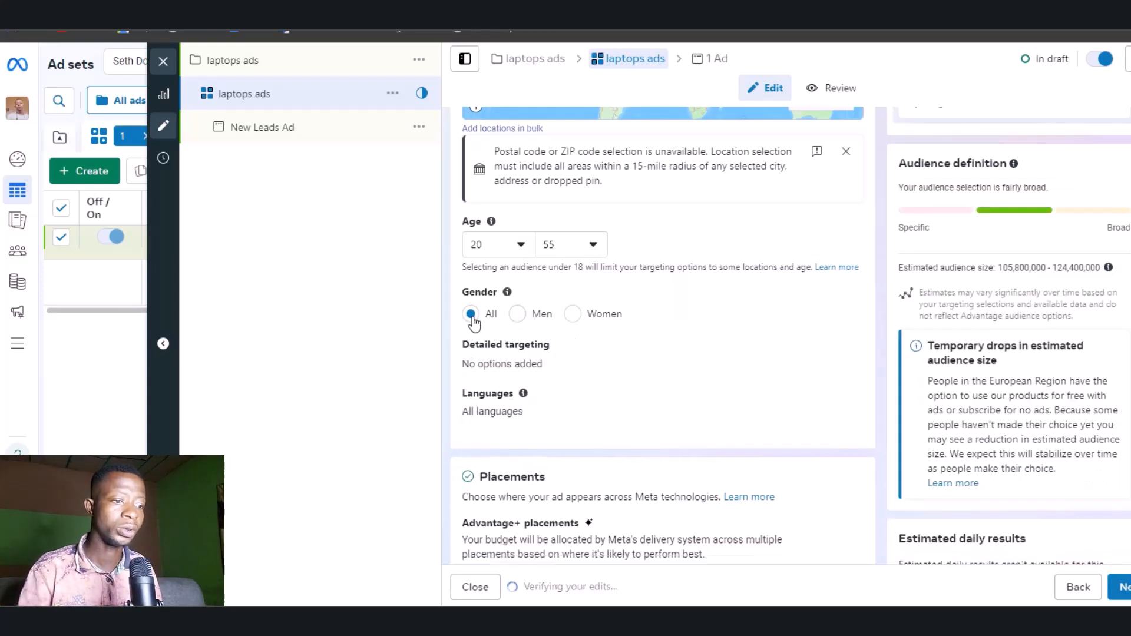
click(518, 314)
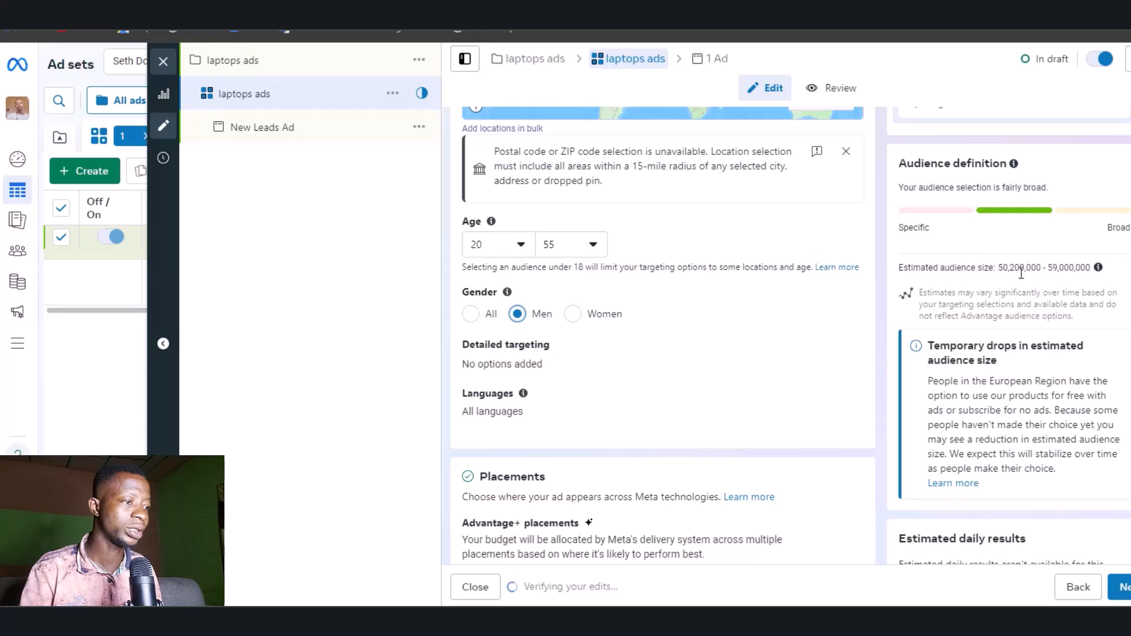
click(470, 314)
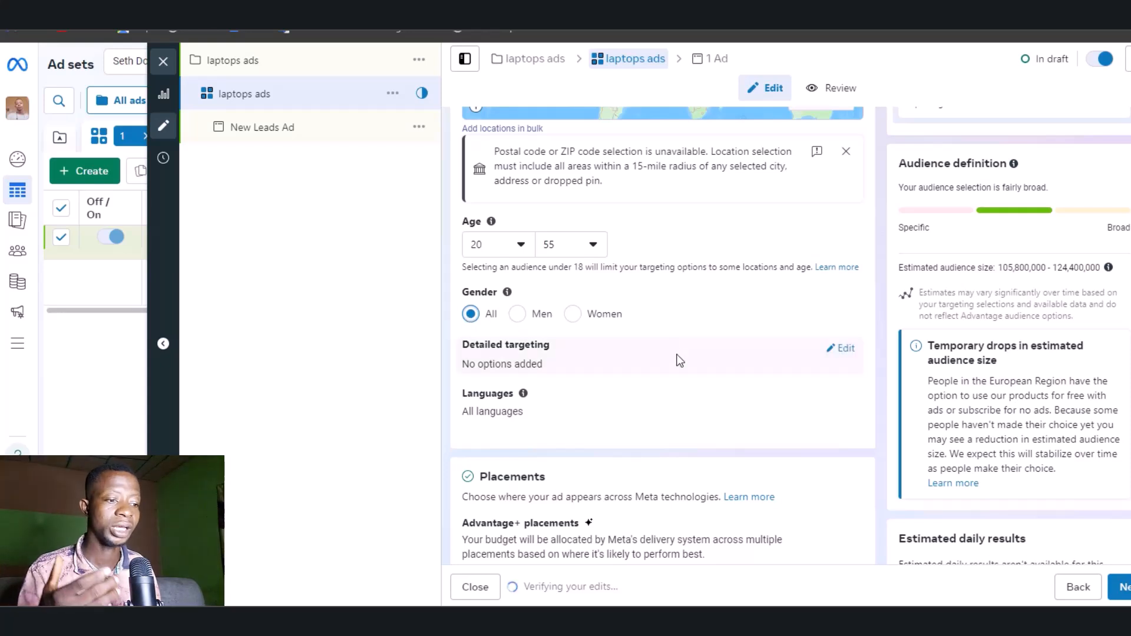
- Open the ad set's placement settings for editing and switch from Advantage+ placements to Manual placements
scroll(668, 370, down, 1)
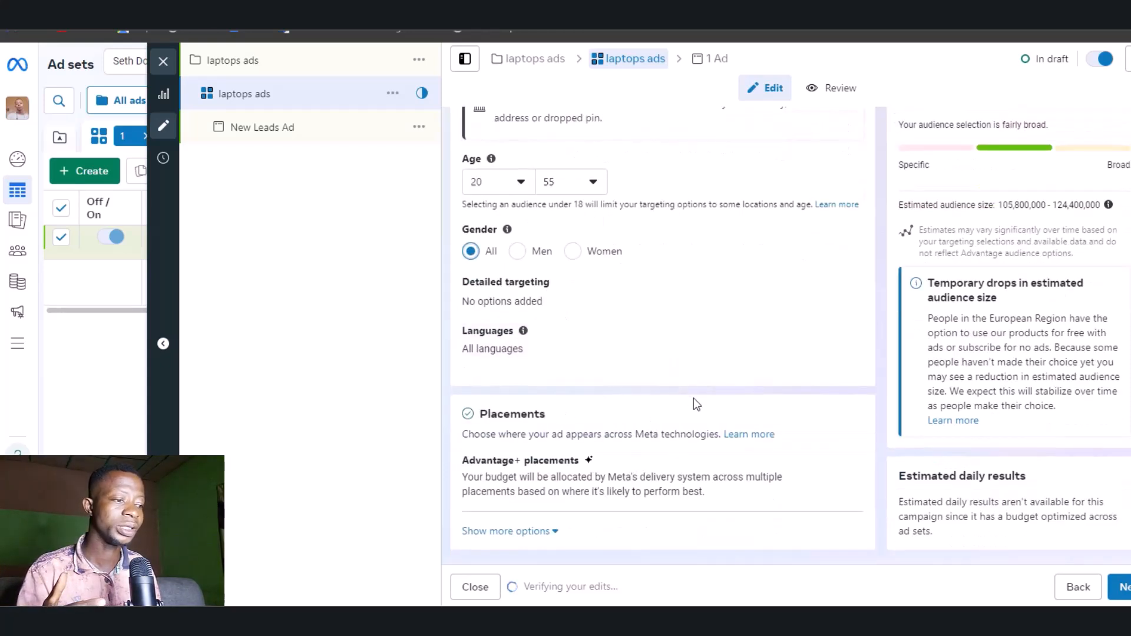
click(848, 463)
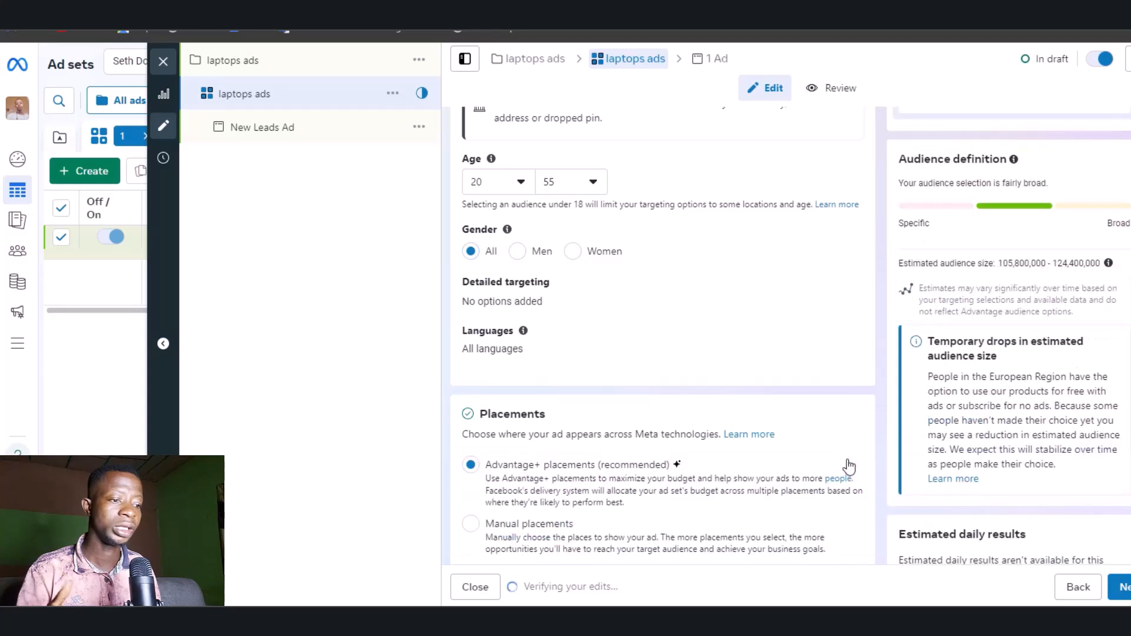
scroll(707, 406, down, 1)
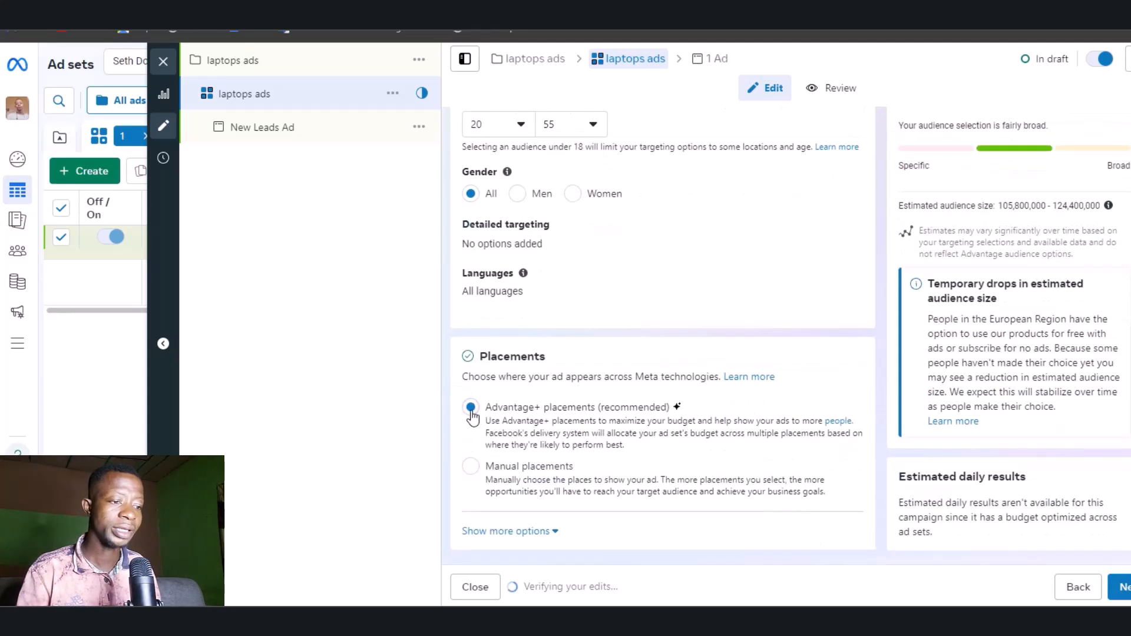
click(470, 467)
scroll(607, 372, down, 5)
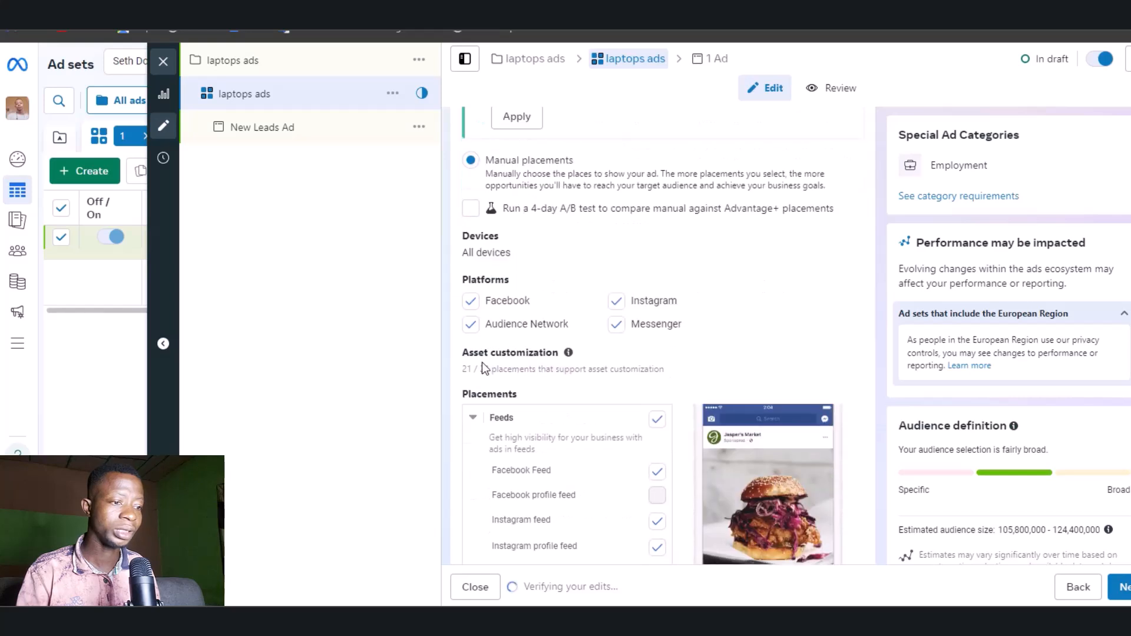
scroll(504, 354, up, 1)
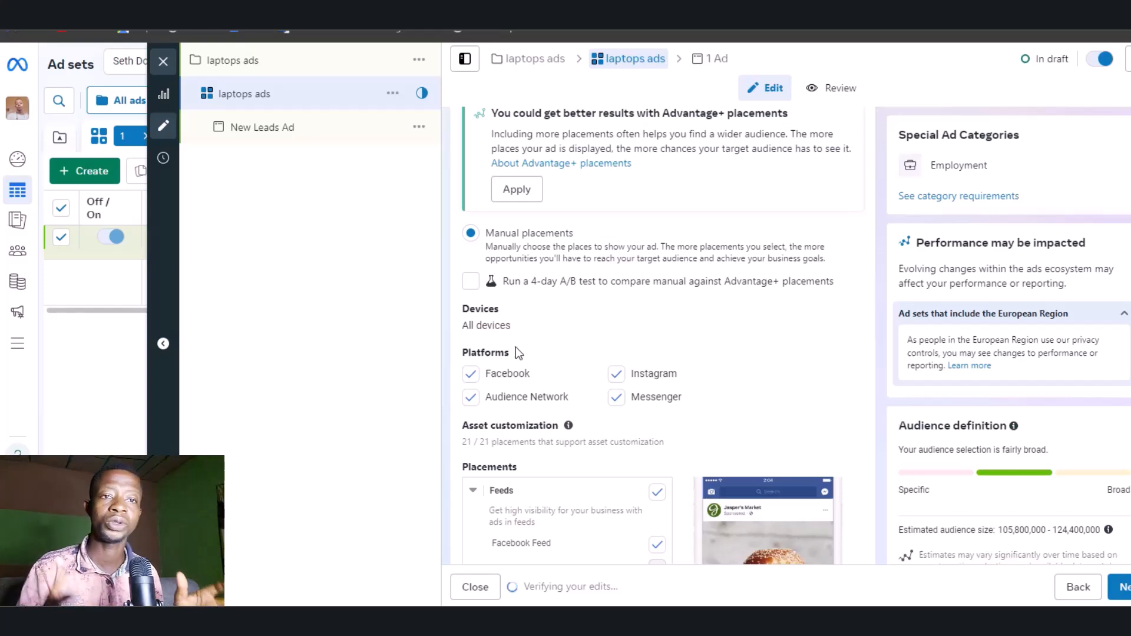
- Exclude Instagram, Messenger and Audience Network from the platforms, keeping only Facebook
click(617, 374)
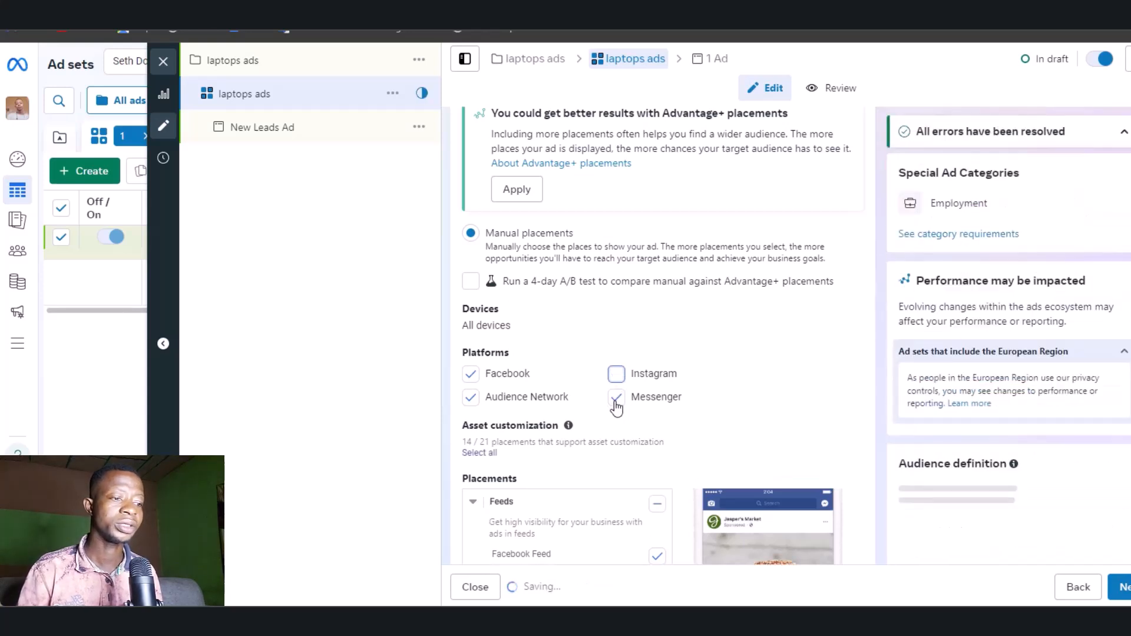
click(617, 397)
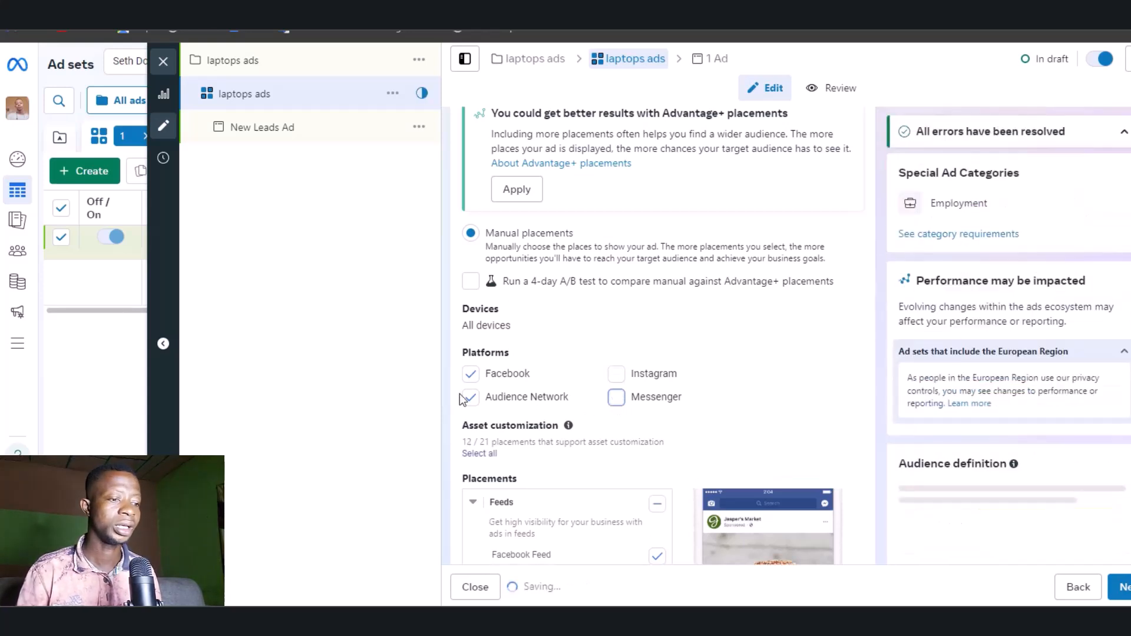
click(470, 398)
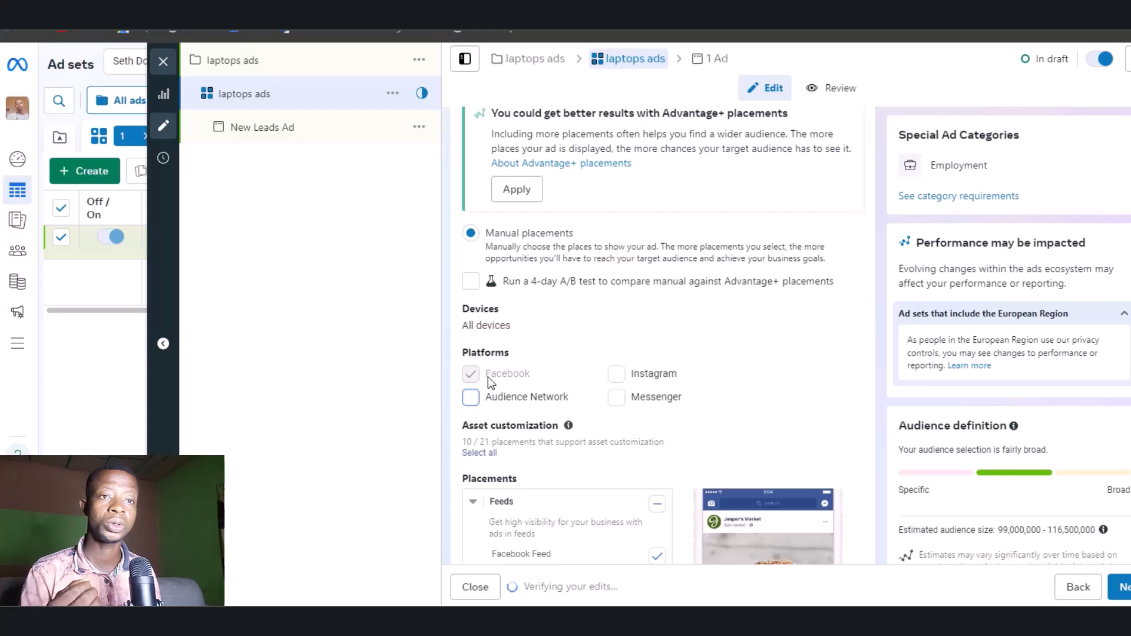
click(619, 378)
click(618, 378)
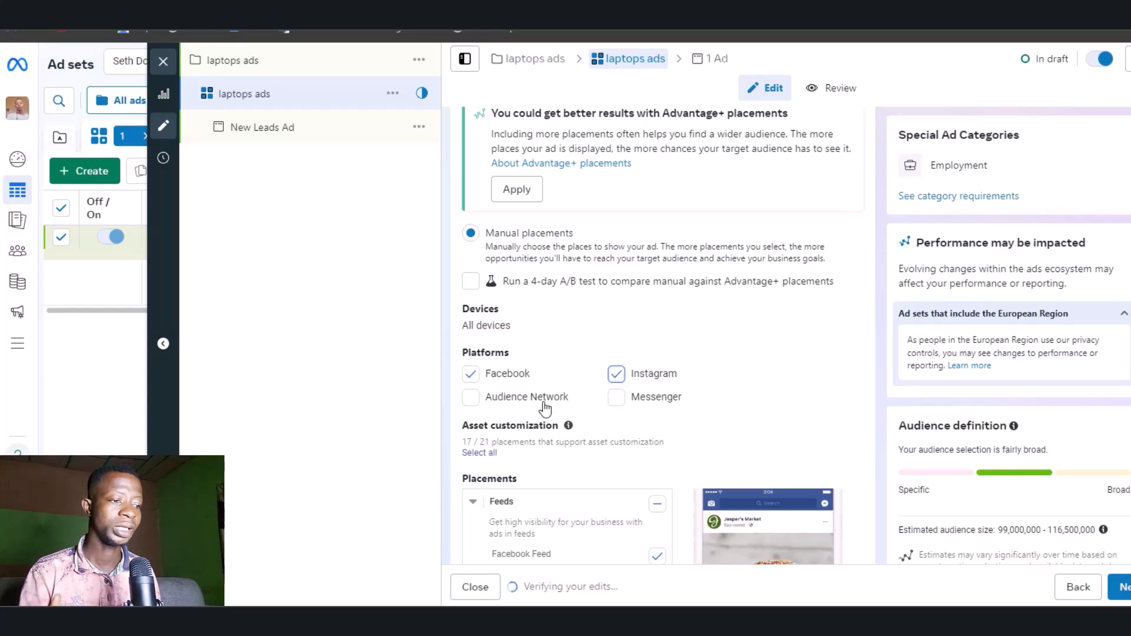
click(616, 380)
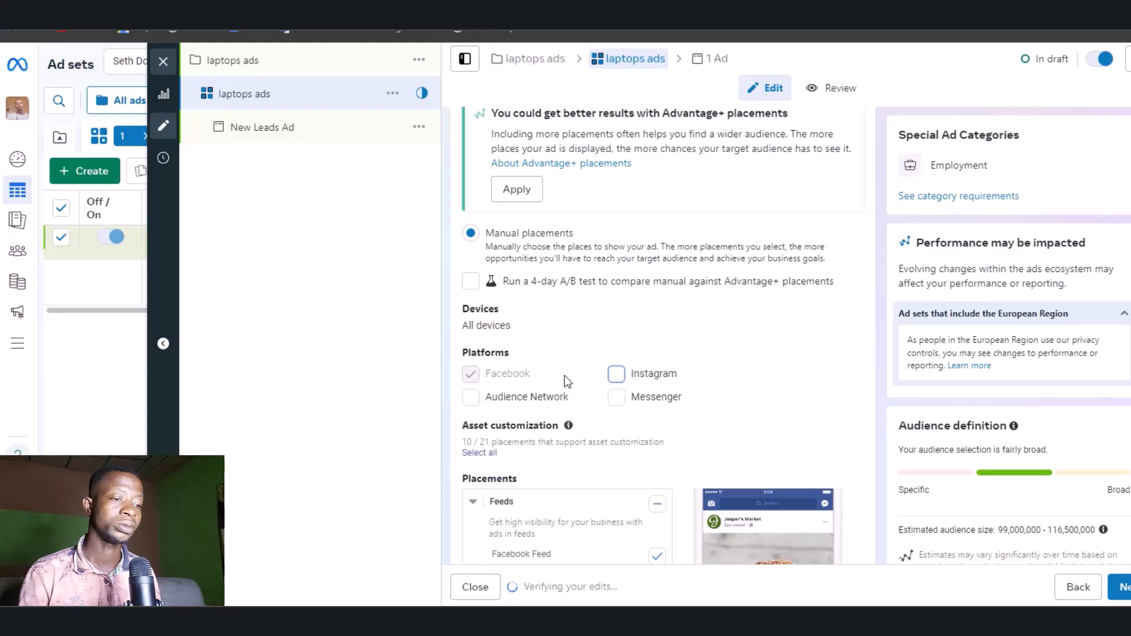
- Try excluding the Facebook Business Explore and Facebook Stories placements, restoring each one after the trial
scroll(564, 376, down, 4)
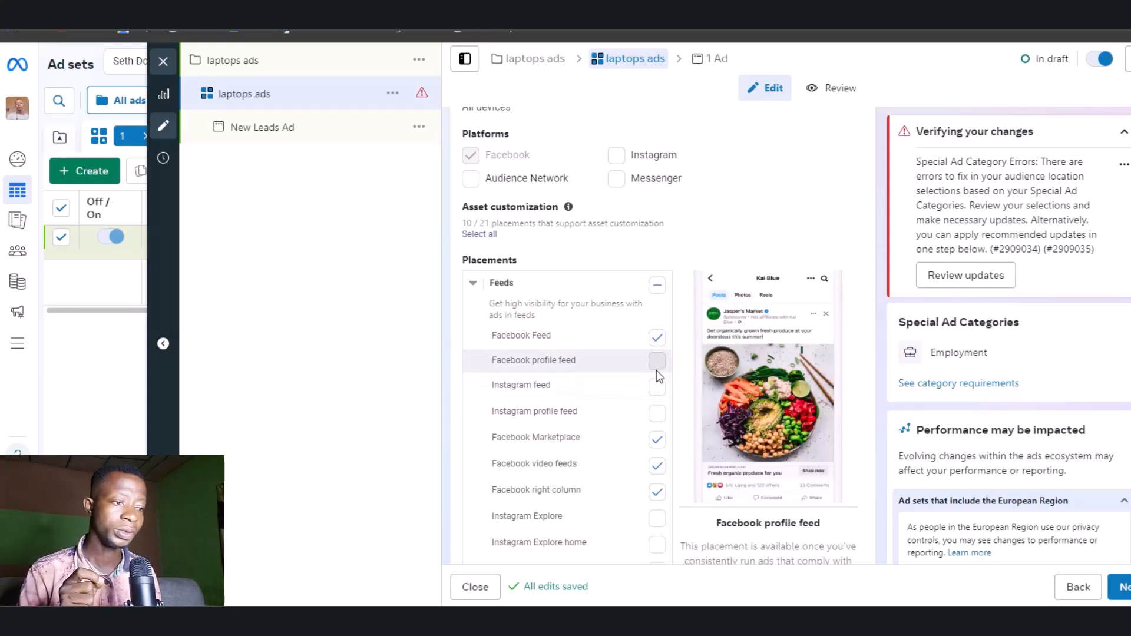
scroll(613, 407, down, 3)
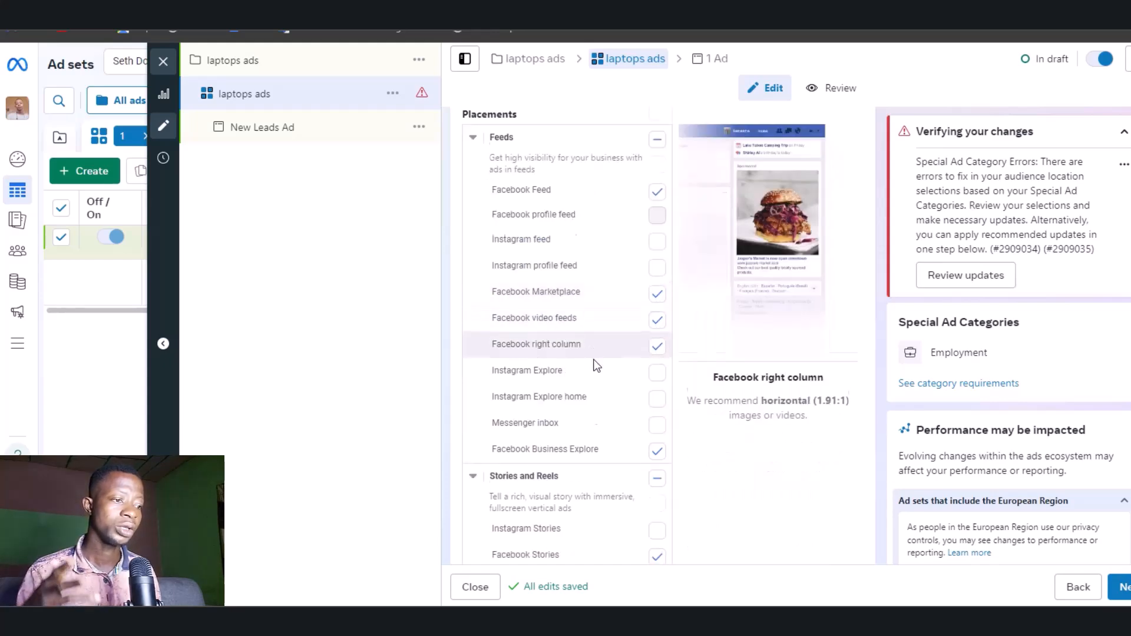
scroll(595, 363, down, 4)
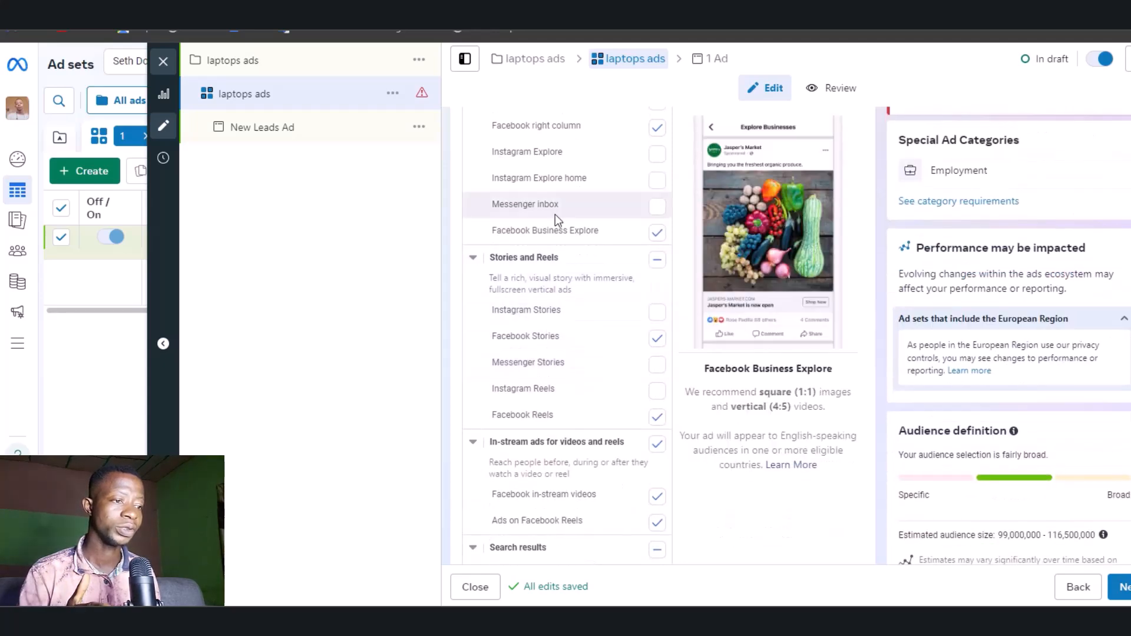
click(656, 233)
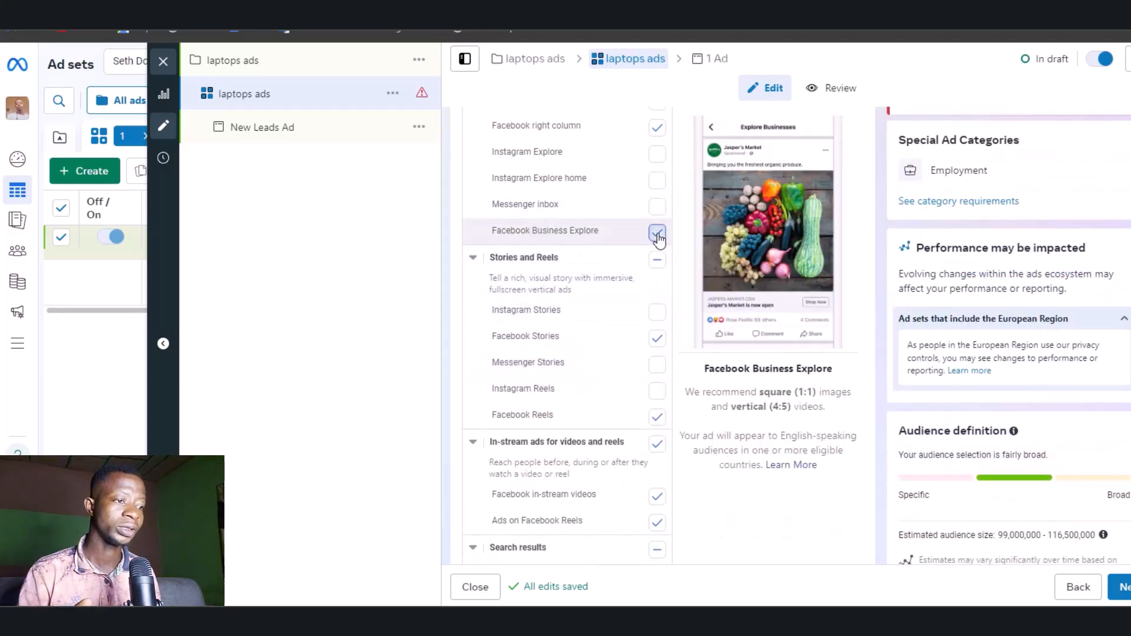
click(657, 234)
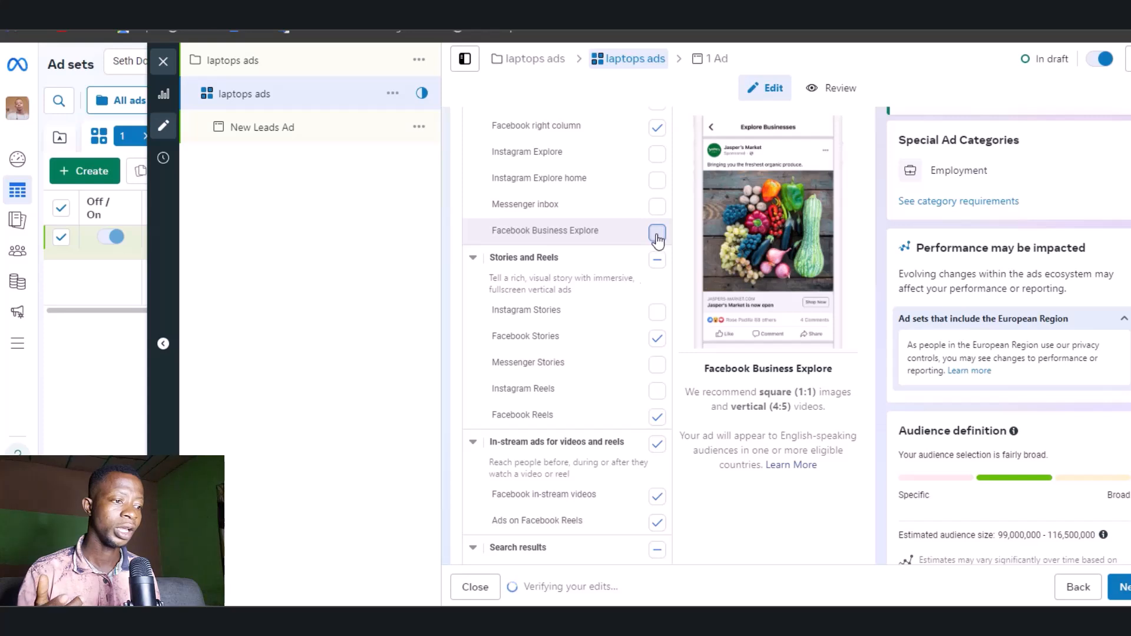
click(657, 340)
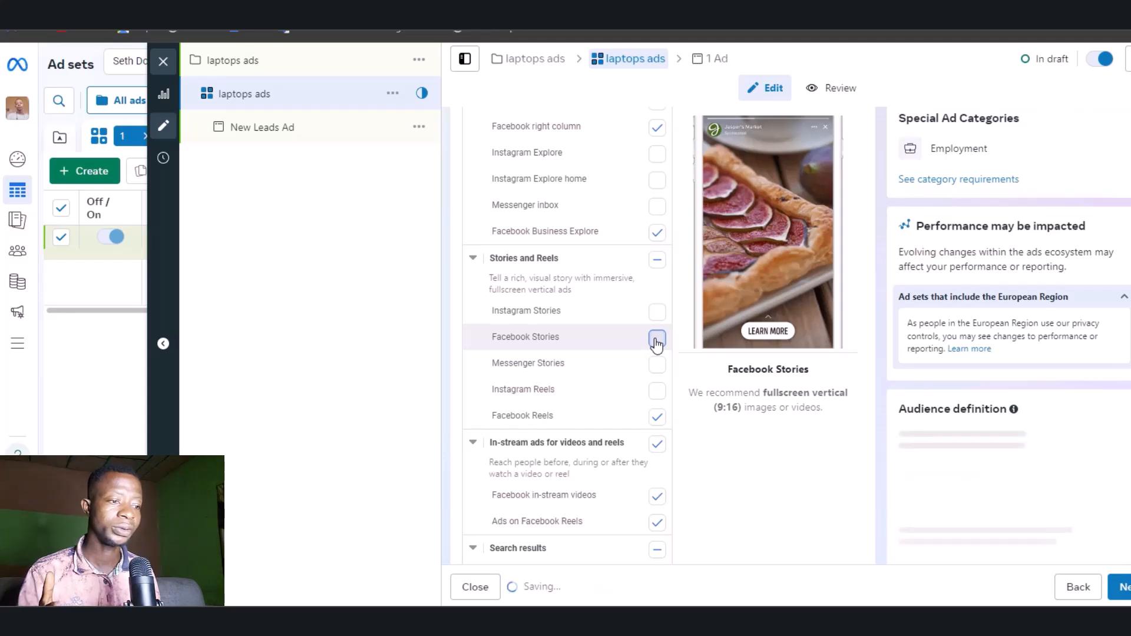
click(656, 339)
- Expand the additional options below the manual placements list and look over the device and skippable ads settings
scroll(573, 422, down, 3)
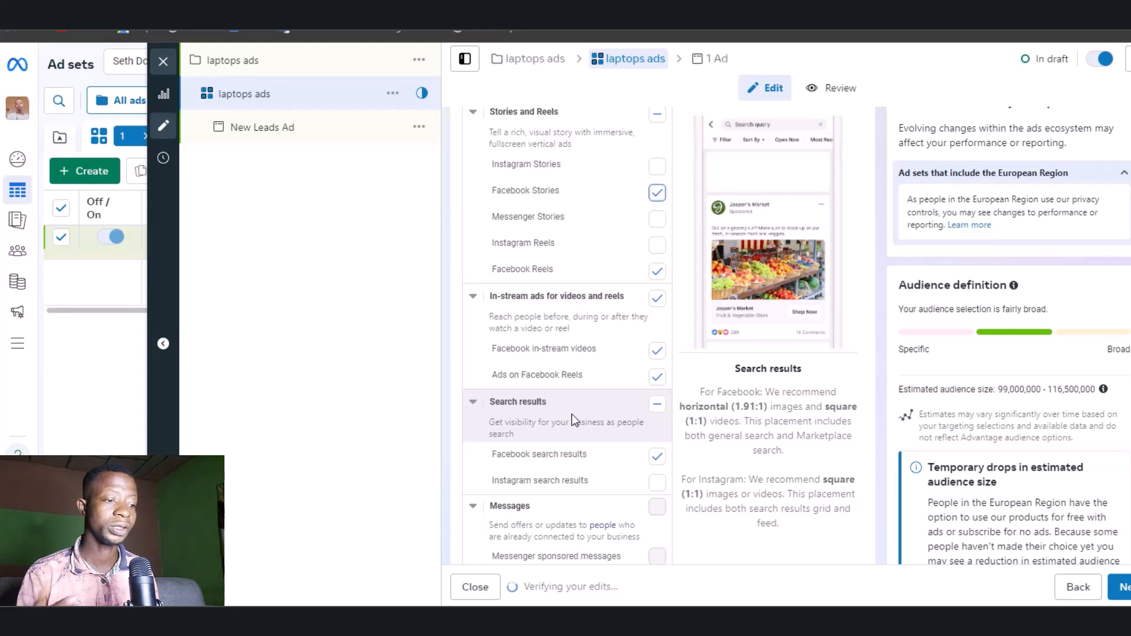
scroll(574, 417, down, 3)
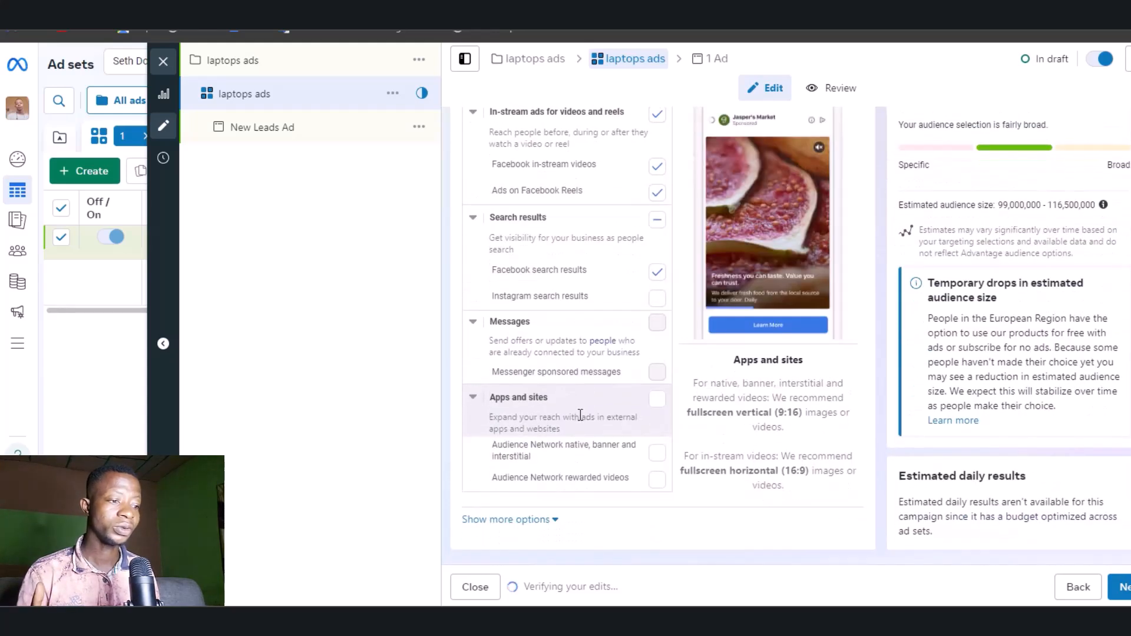
click(553, 520)
scroll(545, 498, down, 4)
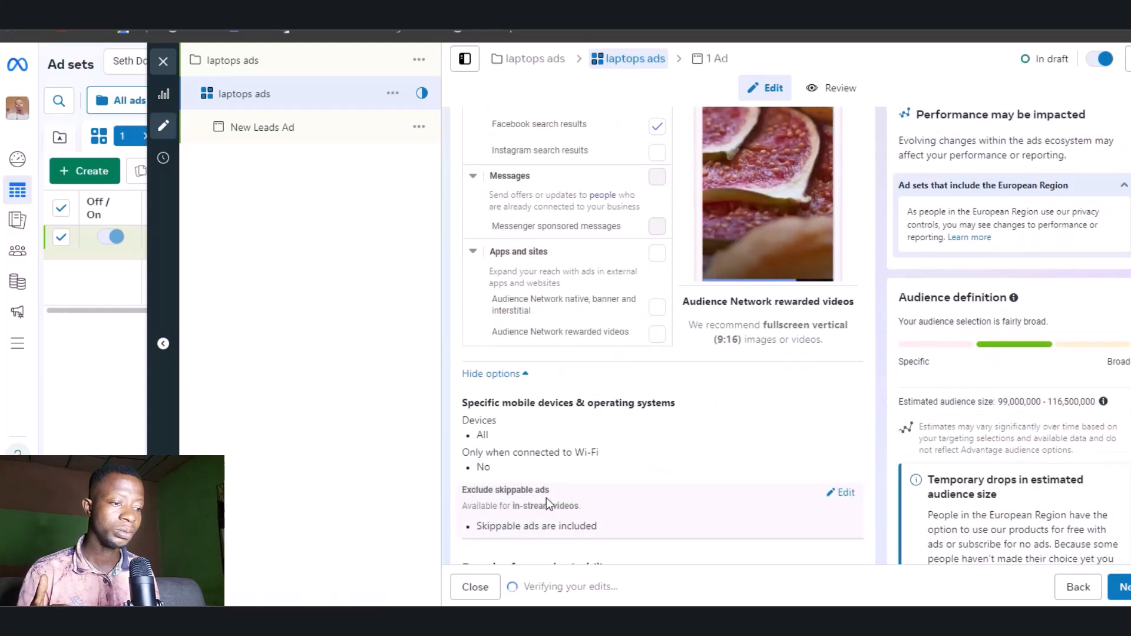
scroll(548, 505, down, 1)
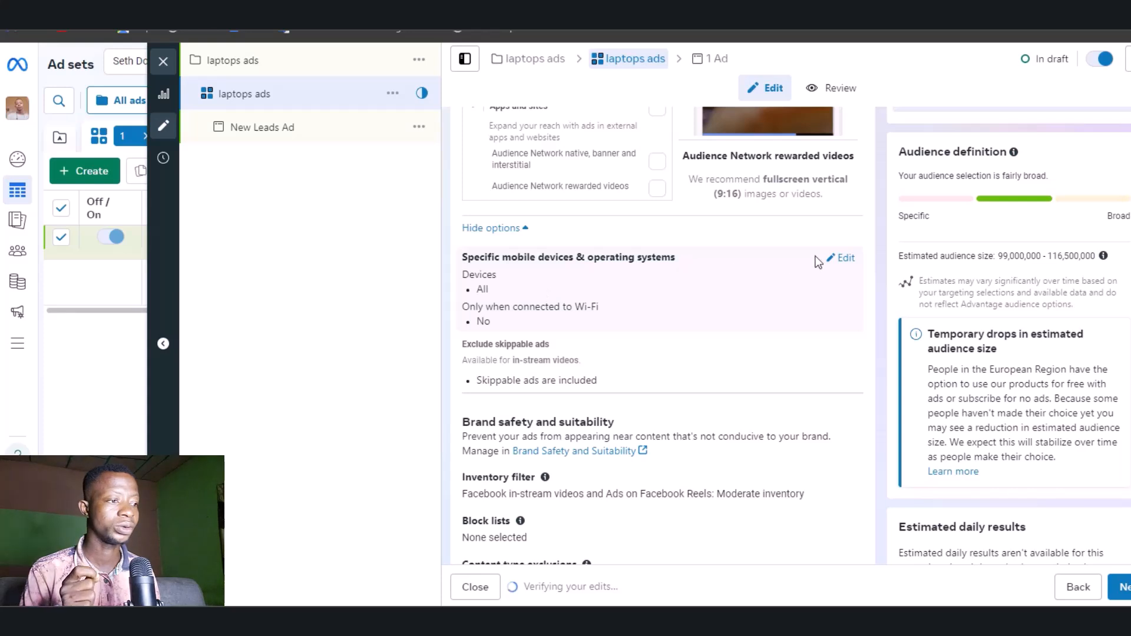
- Open the mobile device and skippable ads settings for editing and review the device choices, keeping All mobile devices
click(841, 259)
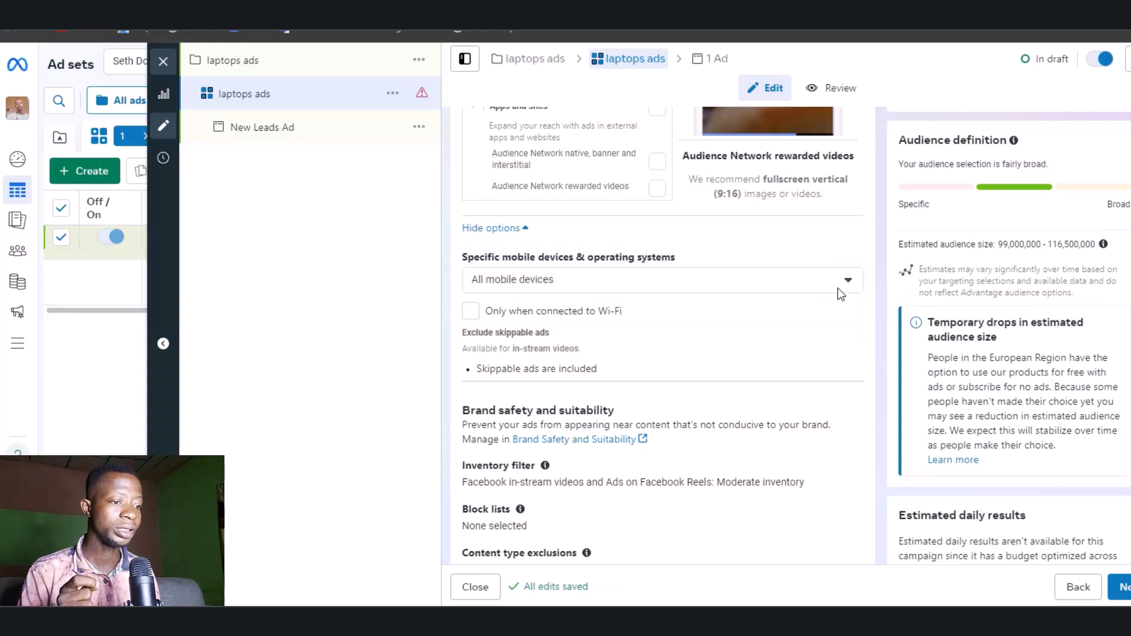
click(839, 281)
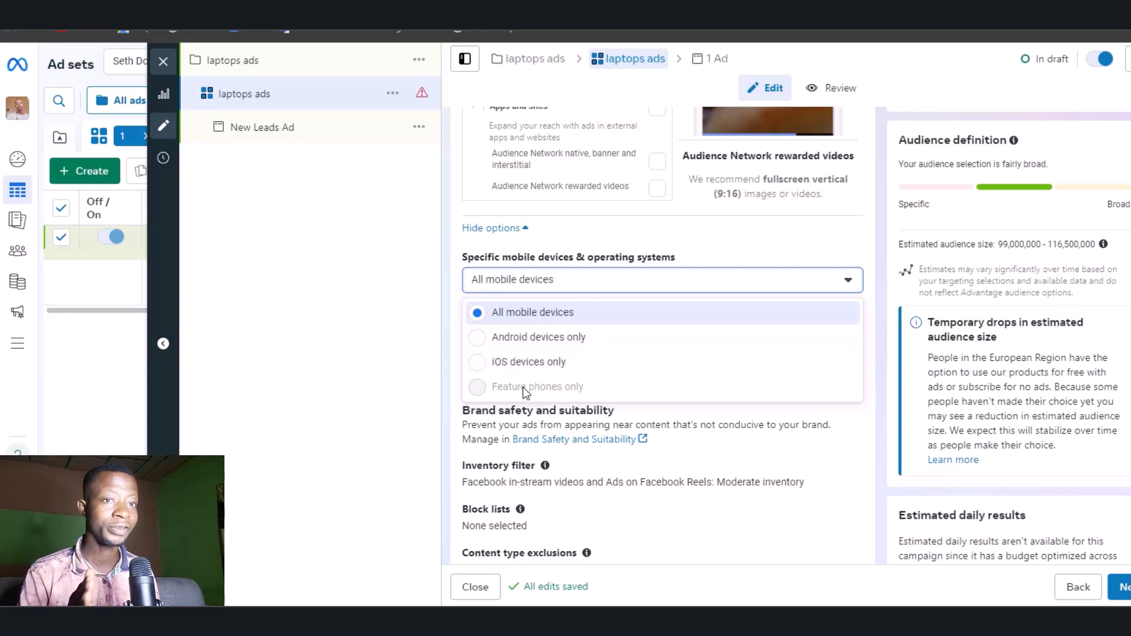
click(847, 282)
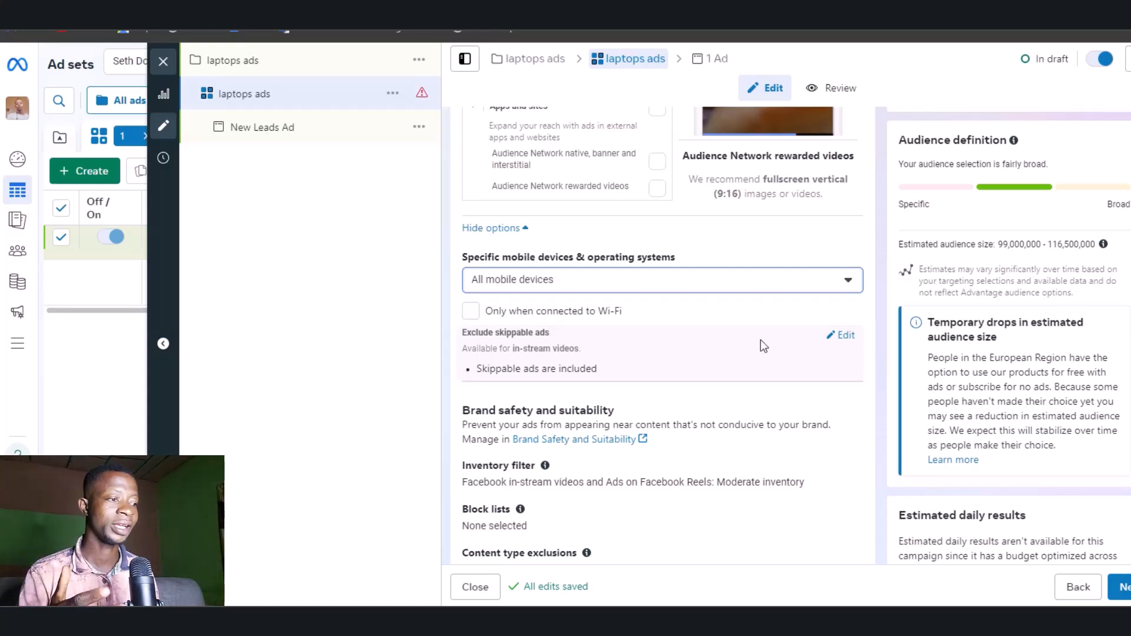
click(842, 335)
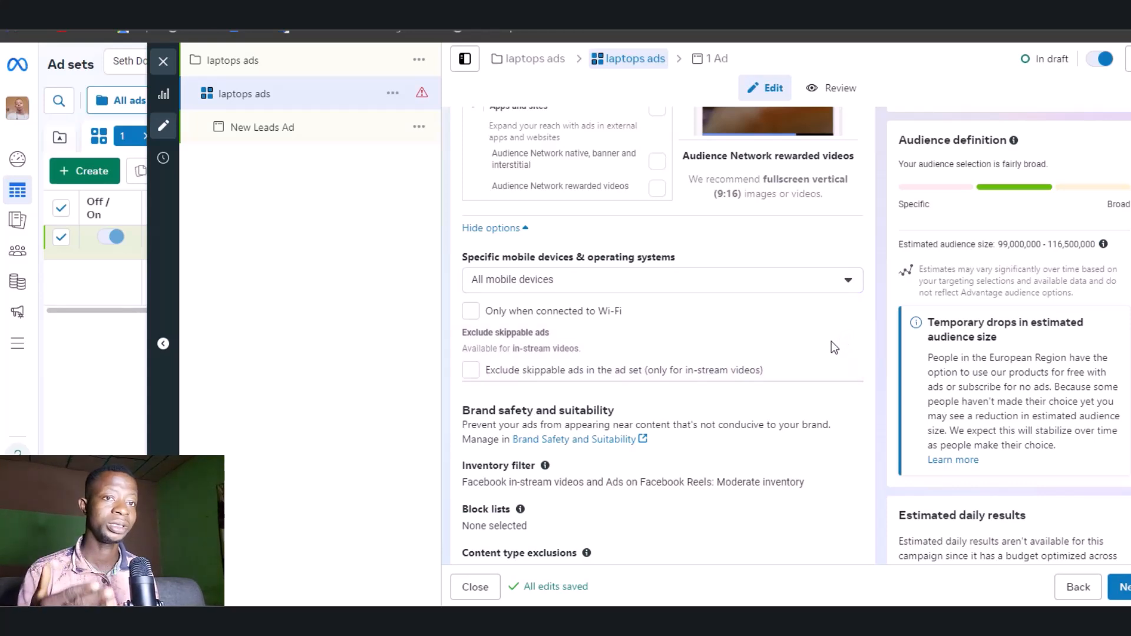
scroll(801, 342, down, 1)
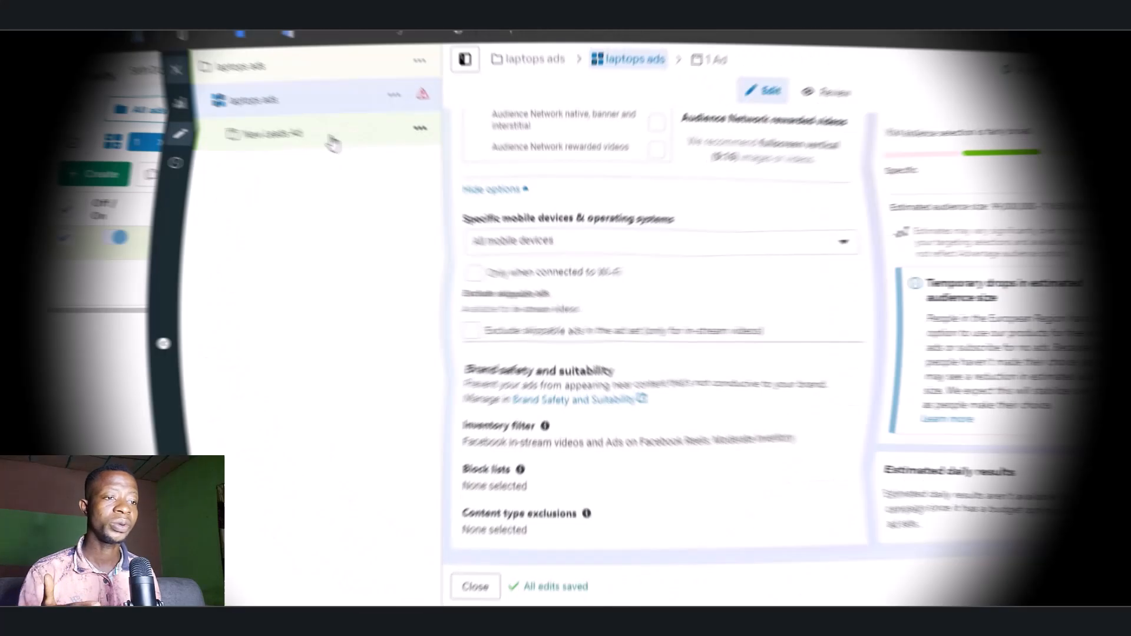
- Open the New Leads Ad under the ad set and rename it "laptops ads"
click(327, 139)
click(527, 167)
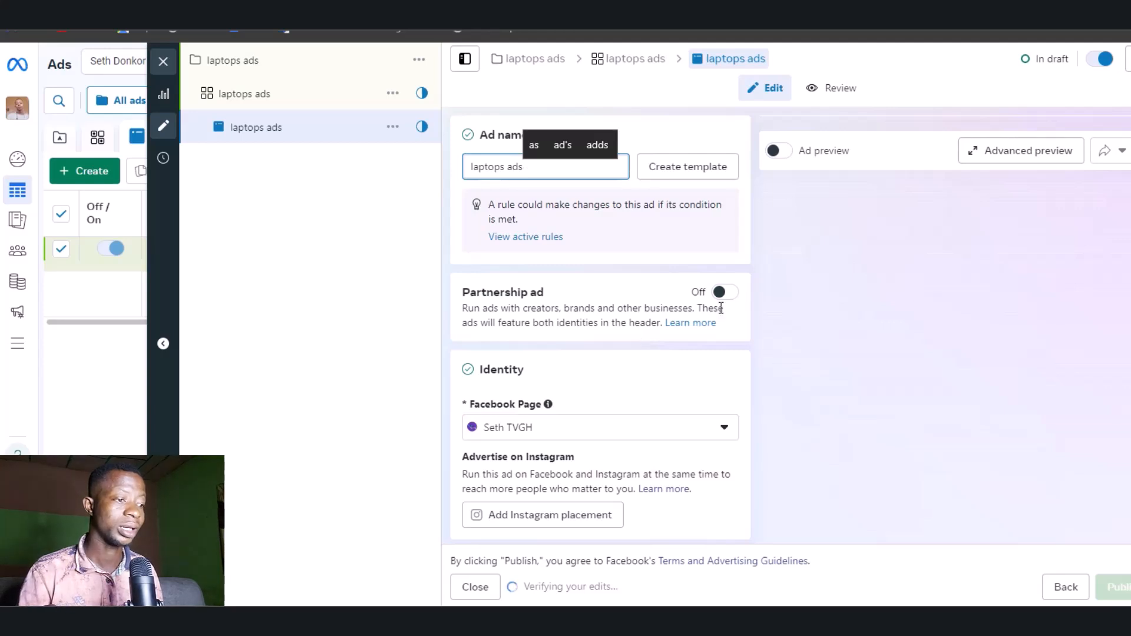
- Try the Partnership ad option before switching it off again, and review the available Facebook Pages, keeping the selected one
click(725, 293)
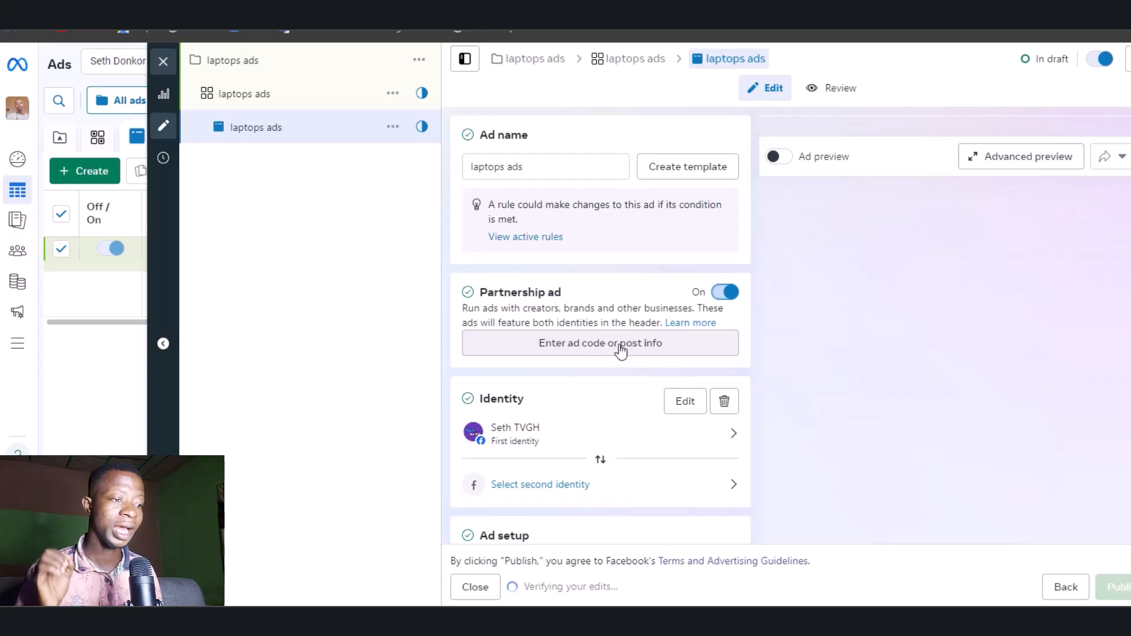
click(720, 293)
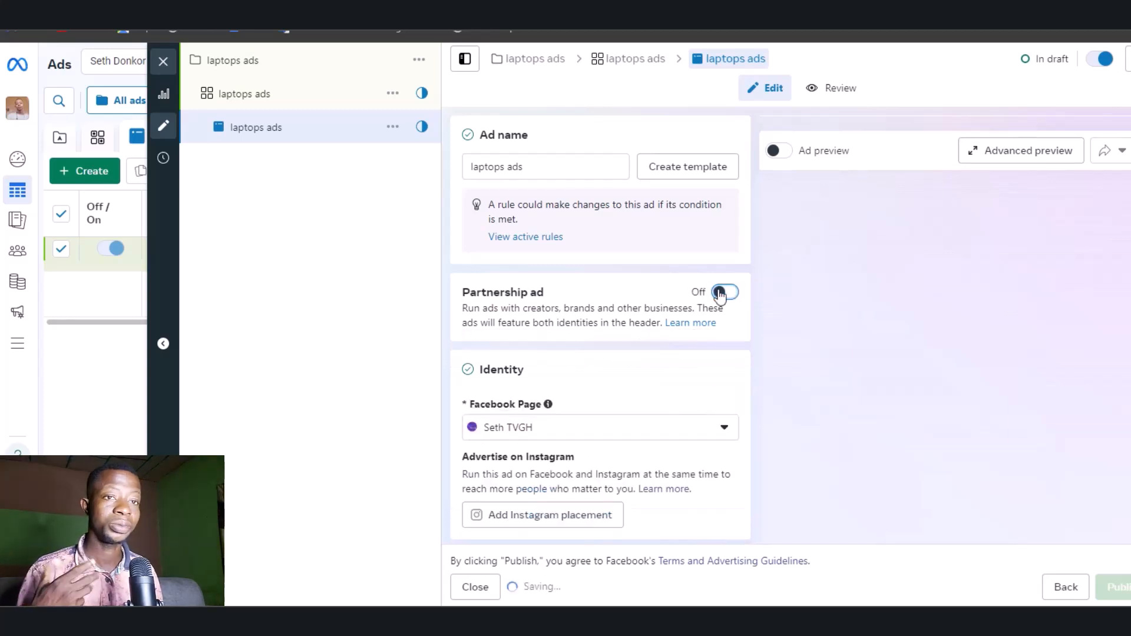
scroll(540, 366, down, 2)
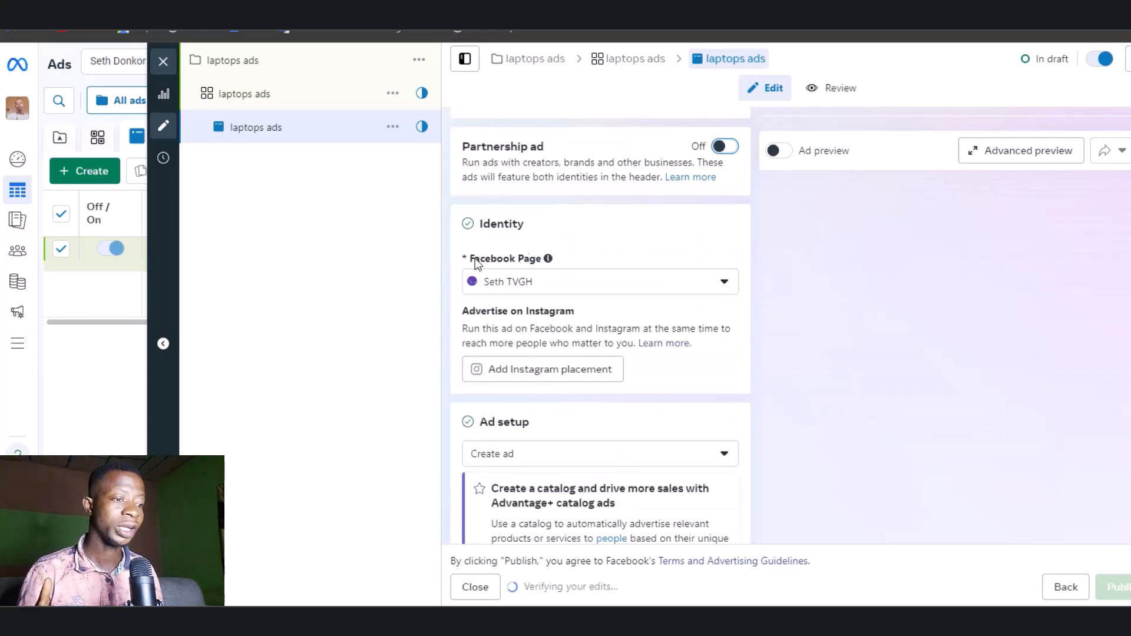
click(695, 289)
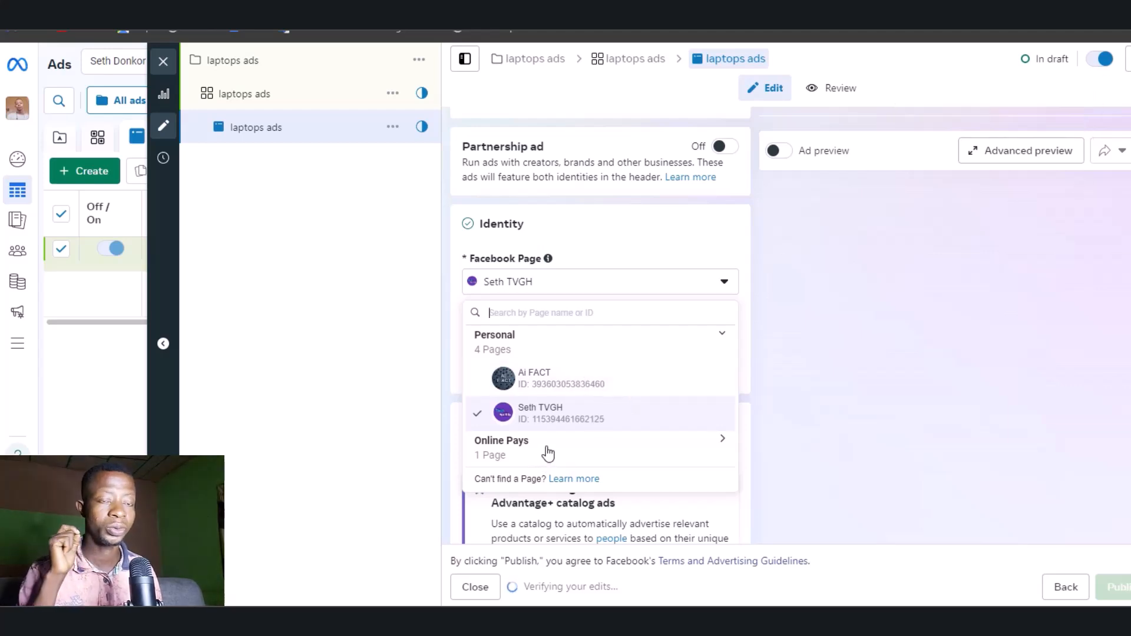
click(724, 282)
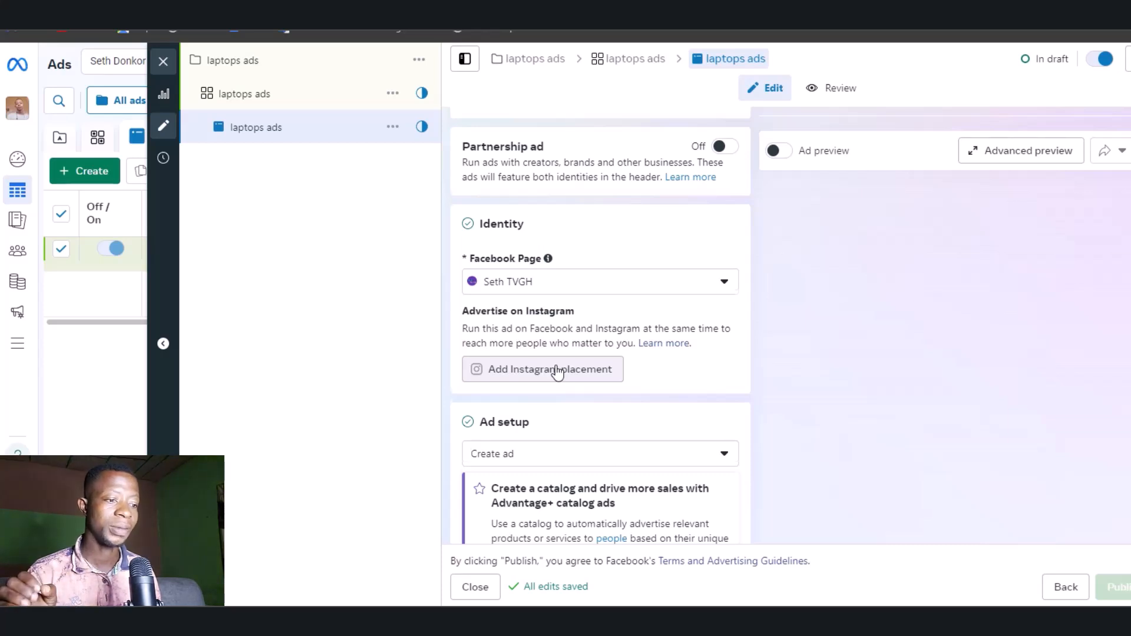
- Keep Create ad as the ad setup with Manual upload as the creative source, and choose the Carousel format
scroll(557, 371, down, 3)
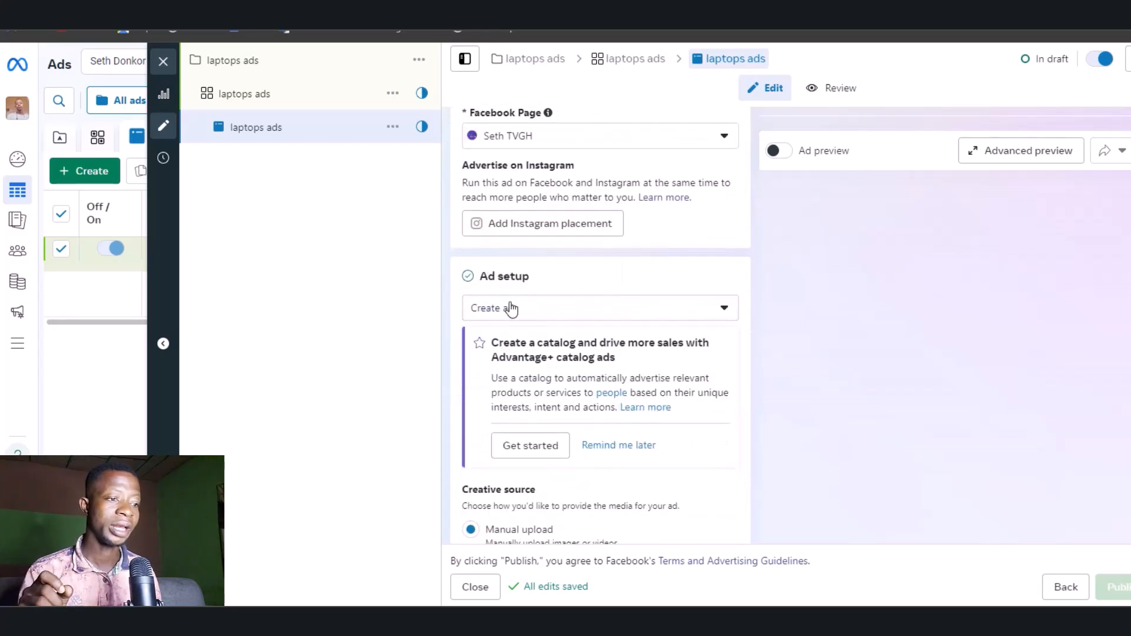
click(695, 317)
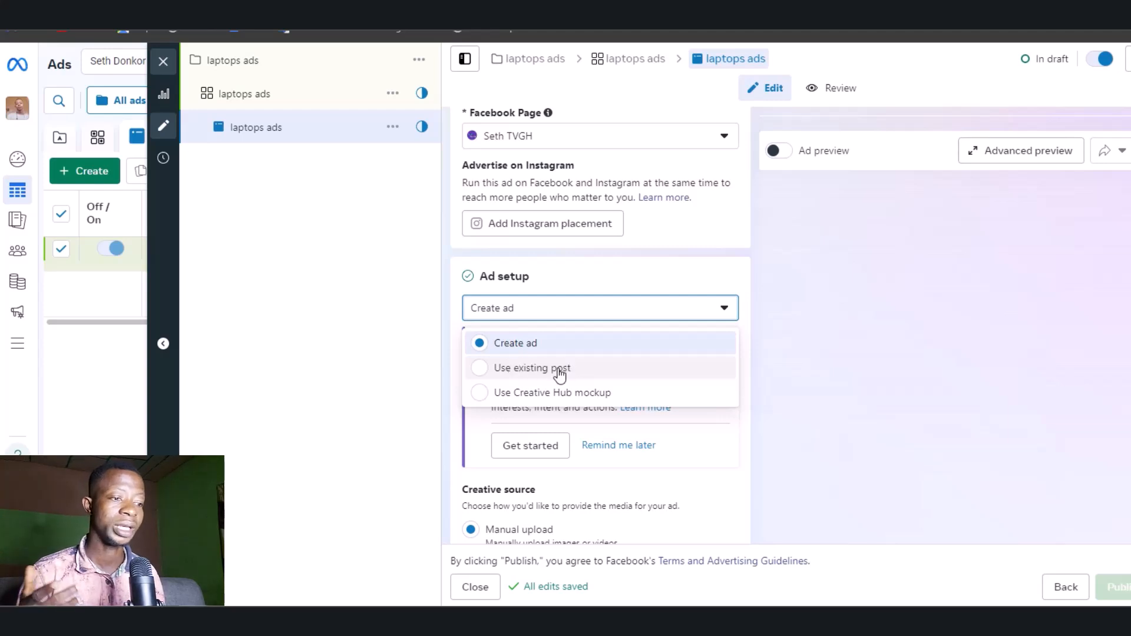
click(557, 341)
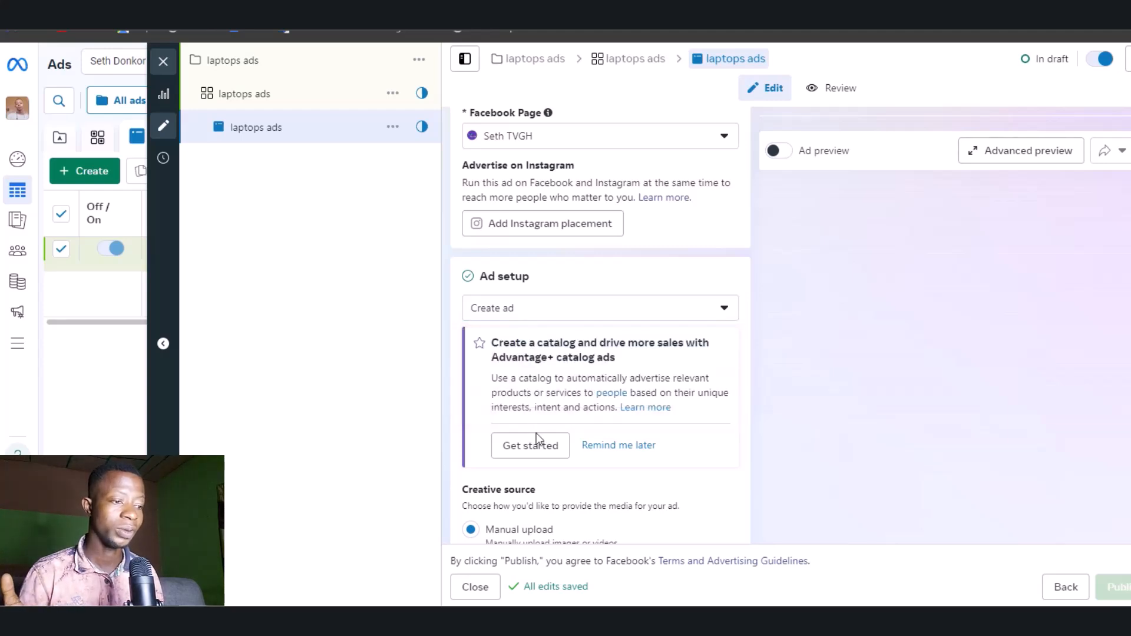
scroll(580, 392, down, 3)
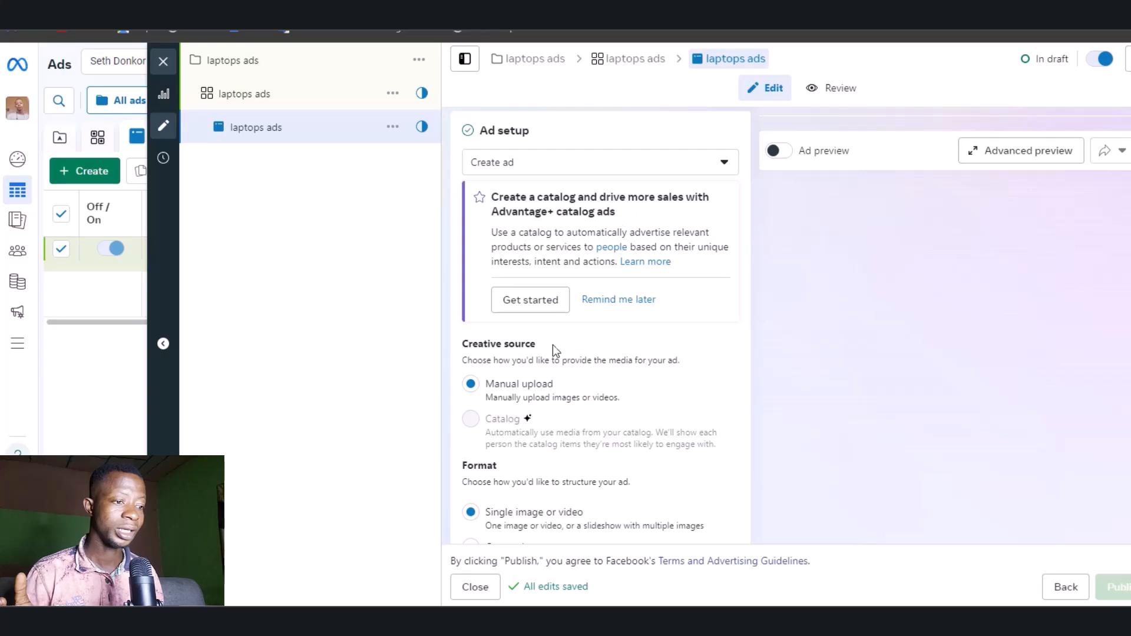
scroll(548, 346, down, 3)
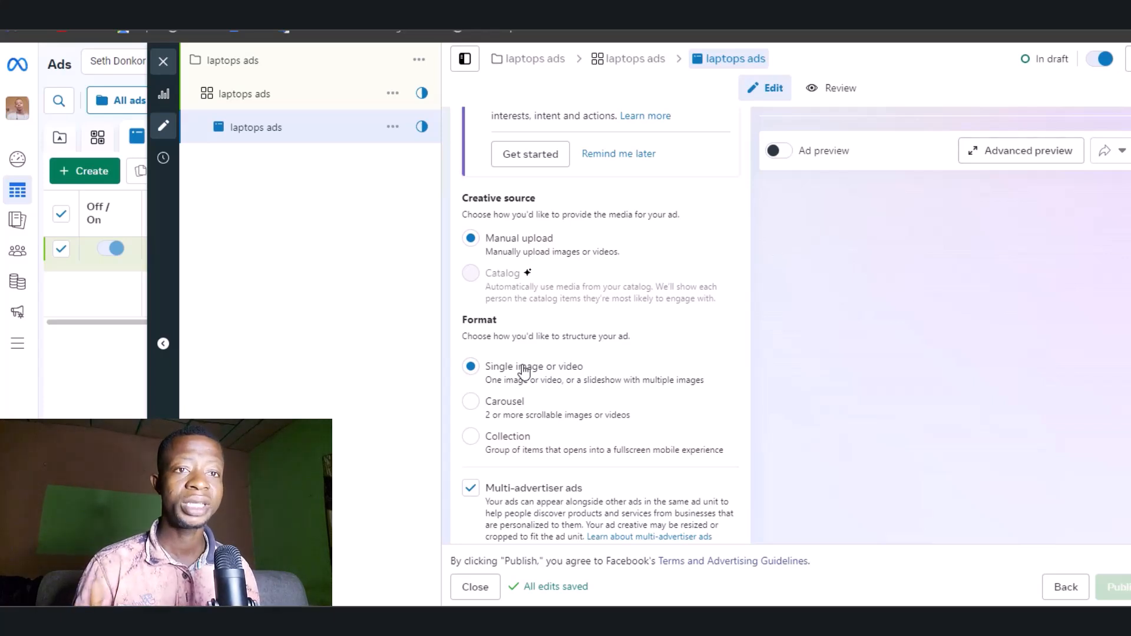
click(477, 406)
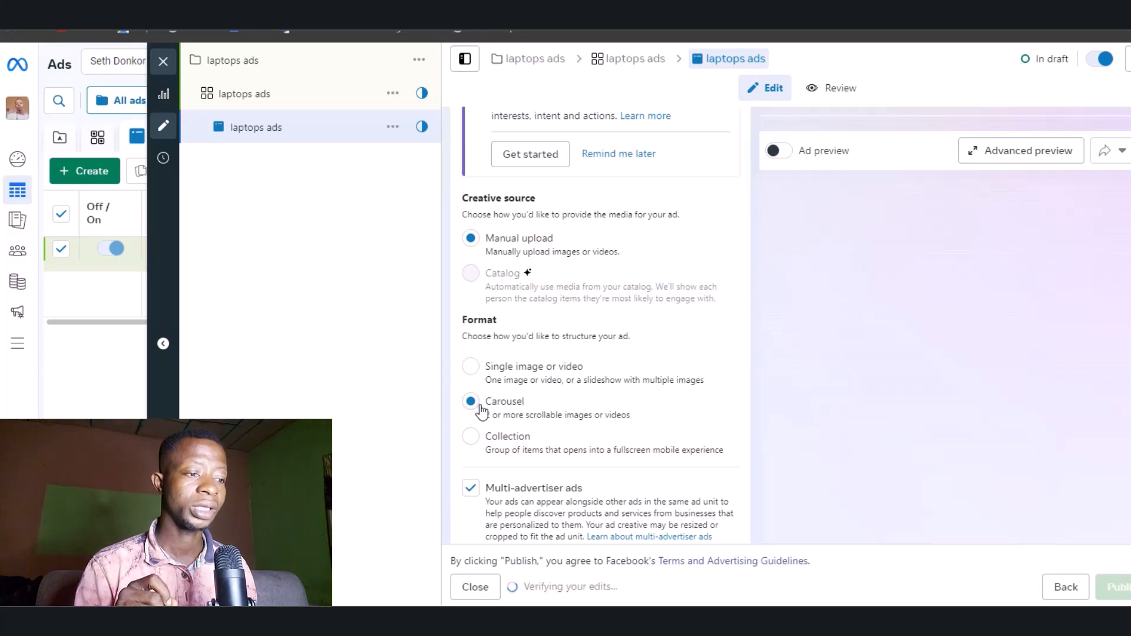
- Start adding image cards to the carousel in the ad creative section
scroll(515, 405, down, 3)
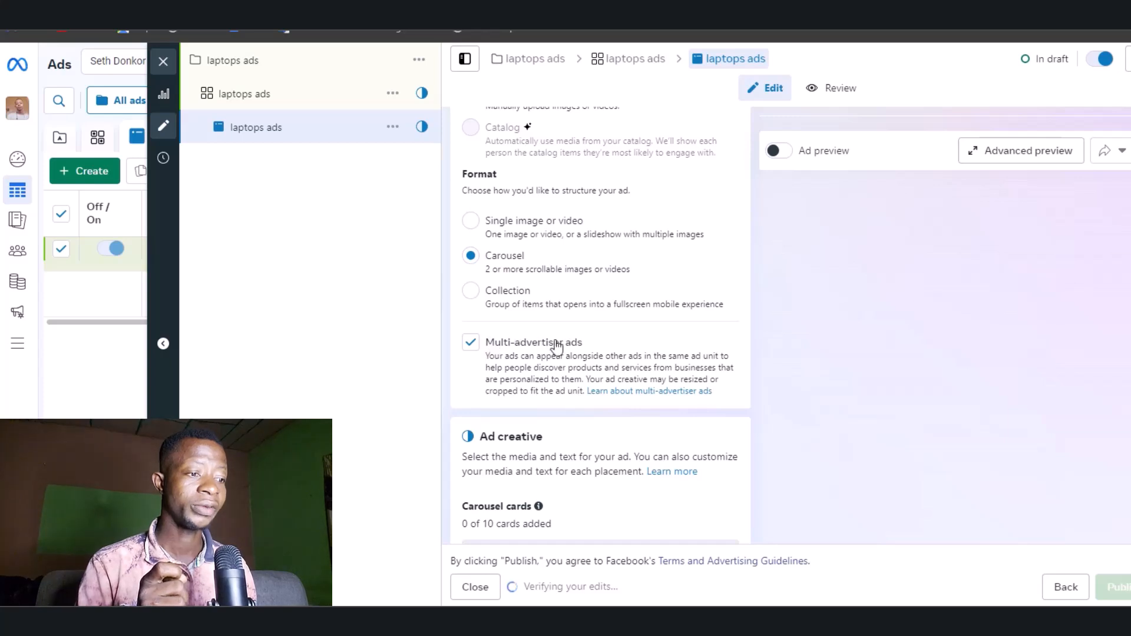
scroll(593, 352, down, 1)
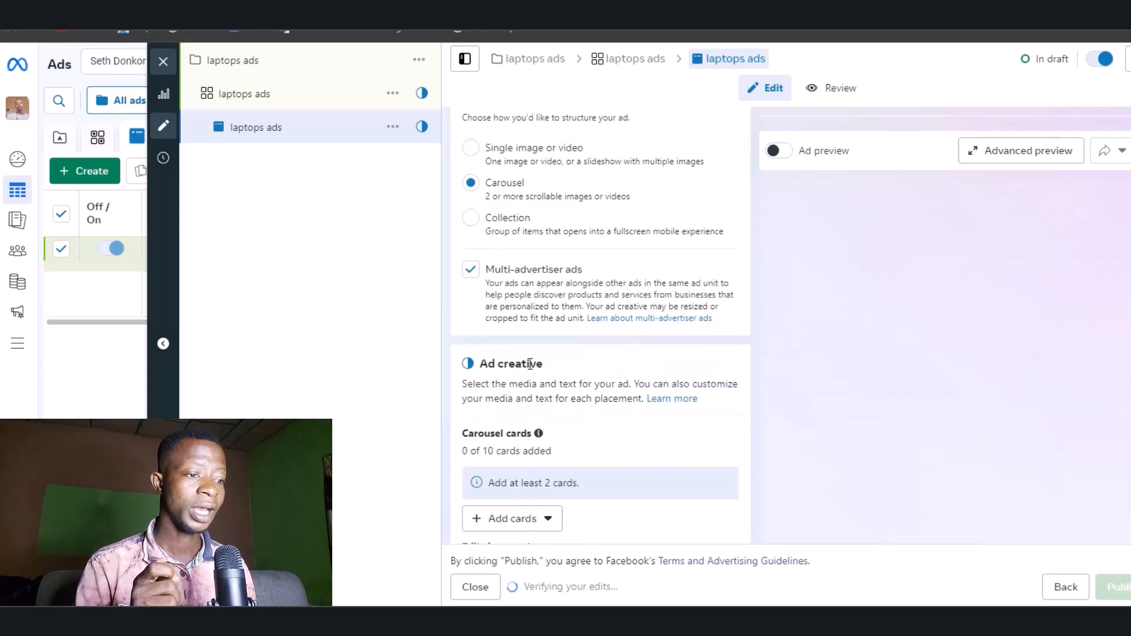
scroll(530, 366, down, 1)
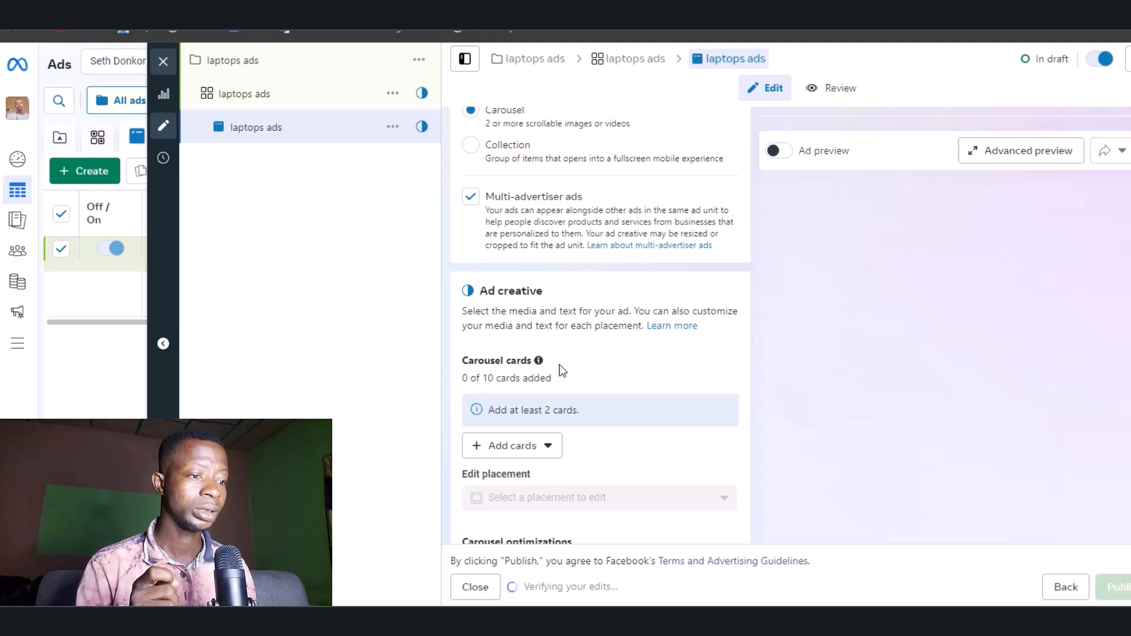
scroll(606, 371, down, 1)
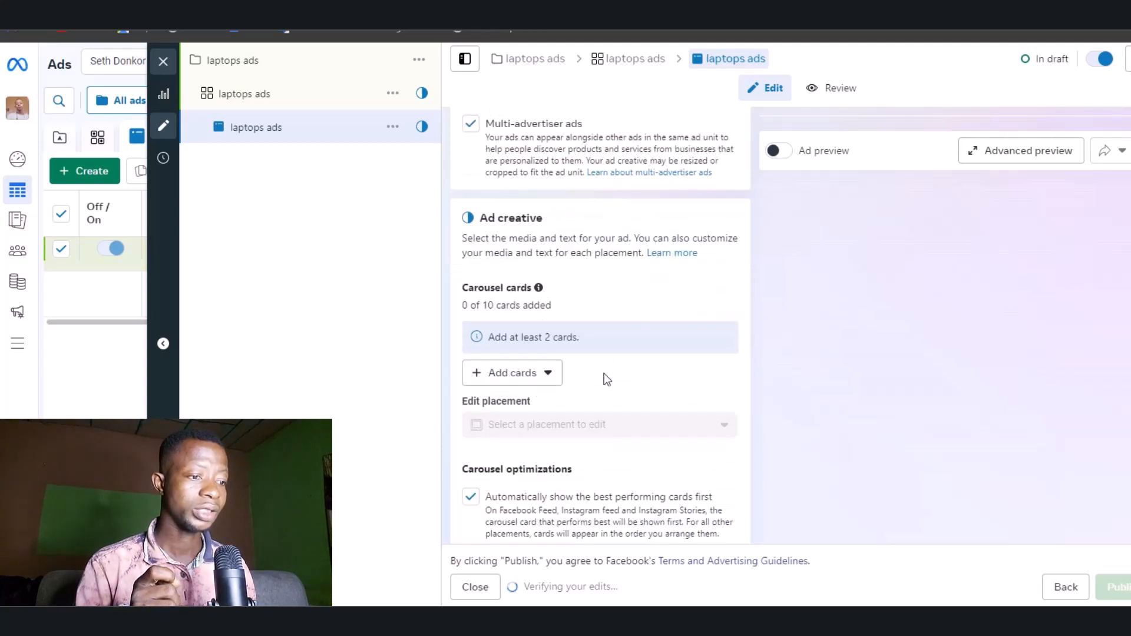
click(549, 374)
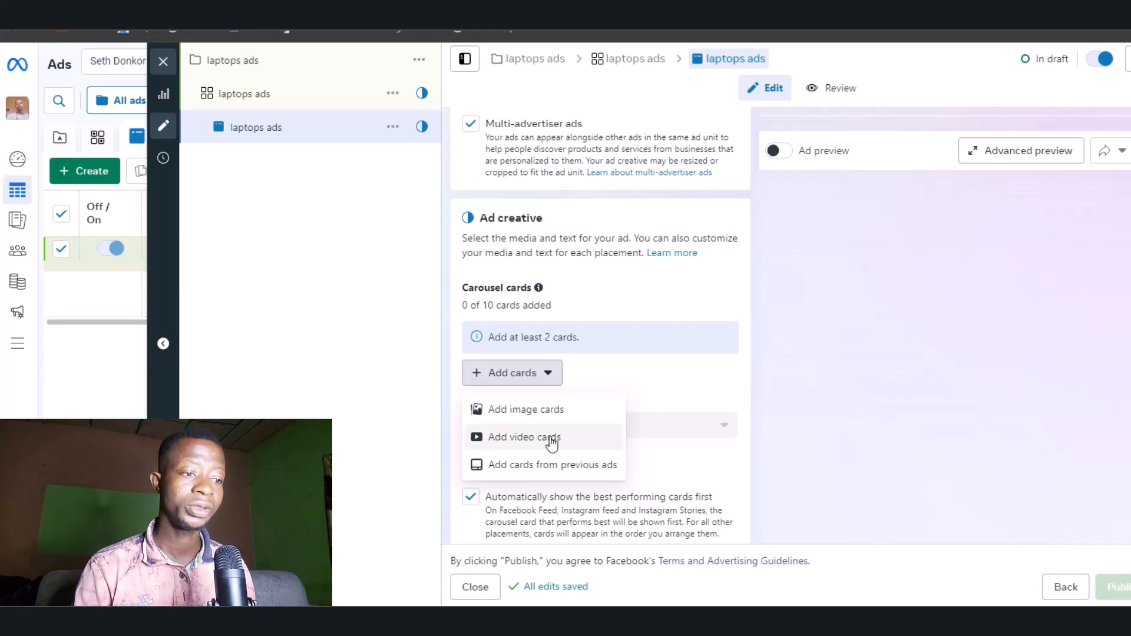
click(548, 411)
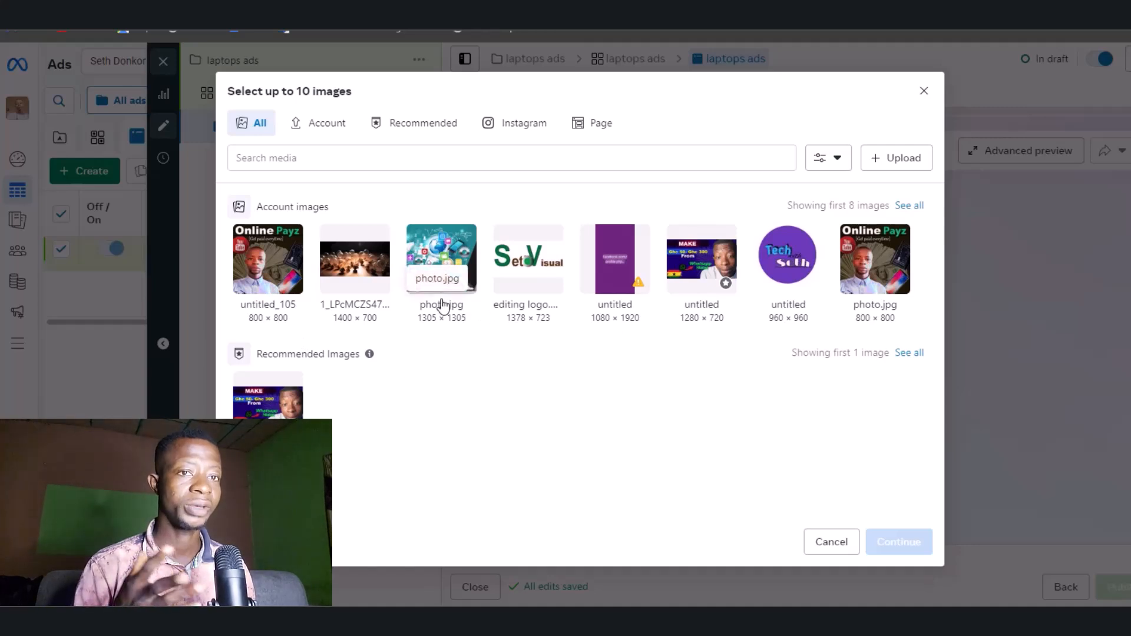
- Upload both 51h3oOo7XnL files, the 71NvVLk-ibL copy and the two DALL-E laptop images from the Desktop folder as account images
click(902, 158)
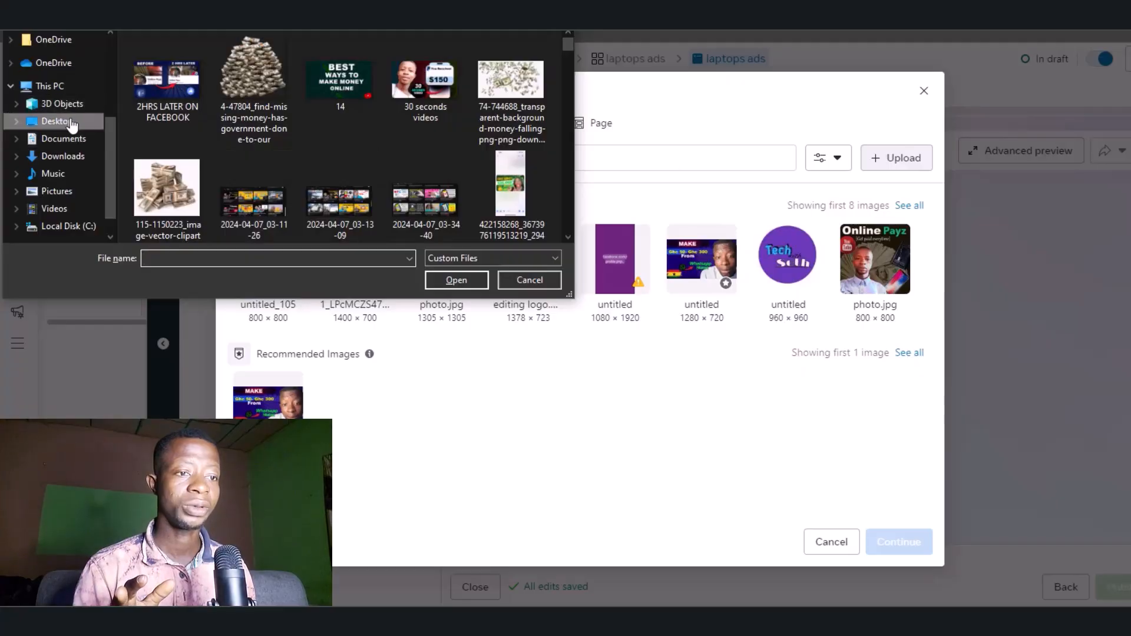
scroll(390, 128, down, 3)
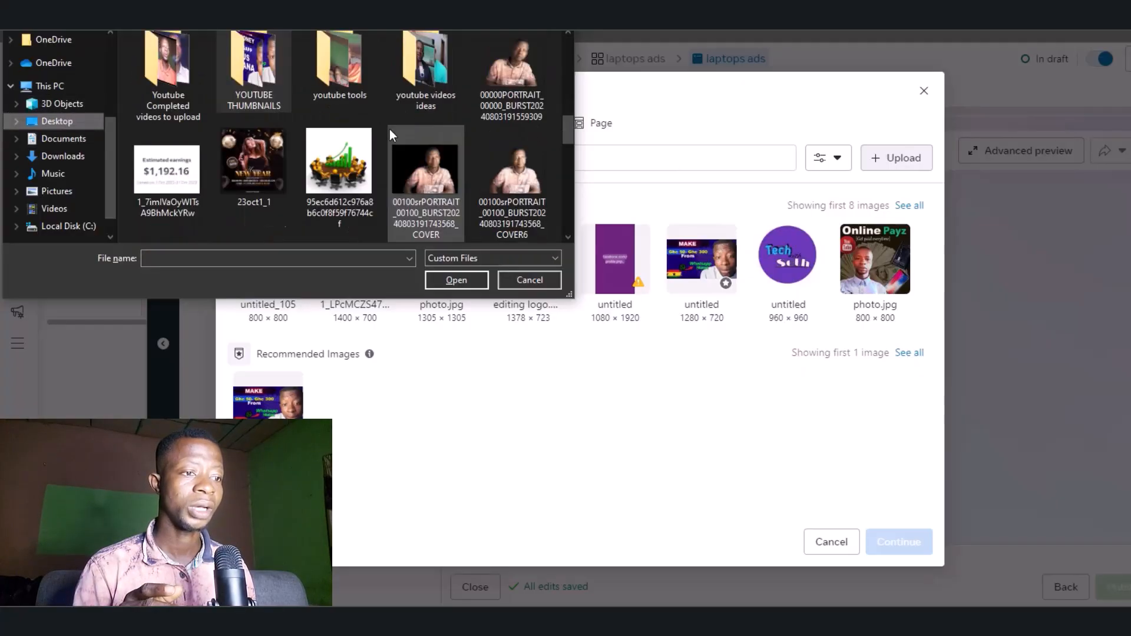
scroll(386, 144, up, 1)
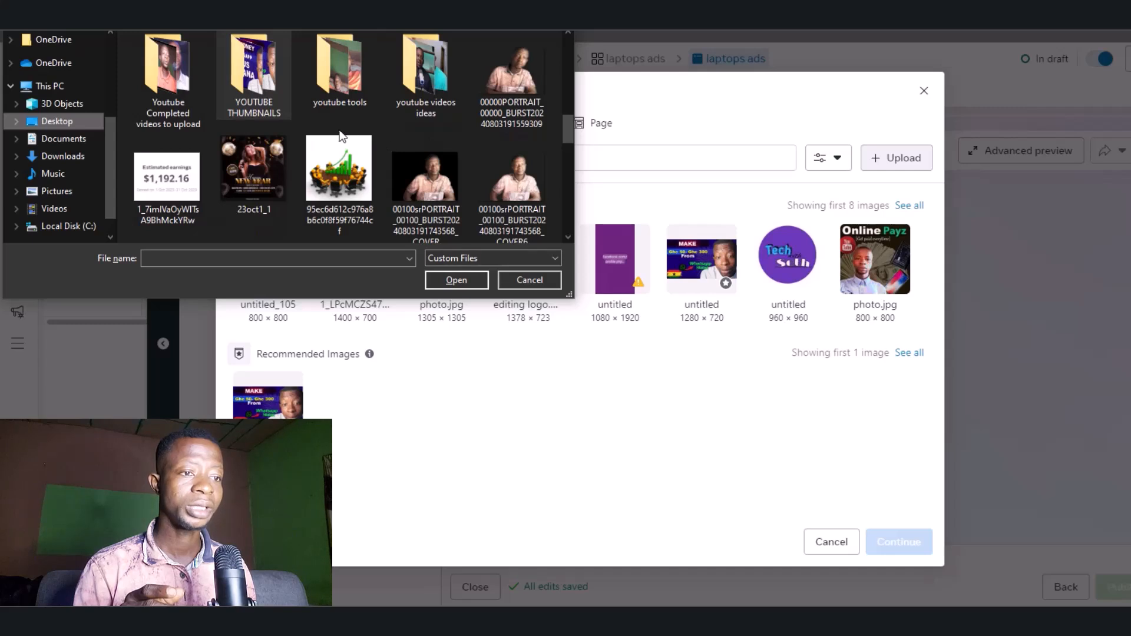
scroll(339, 131, up, 1)
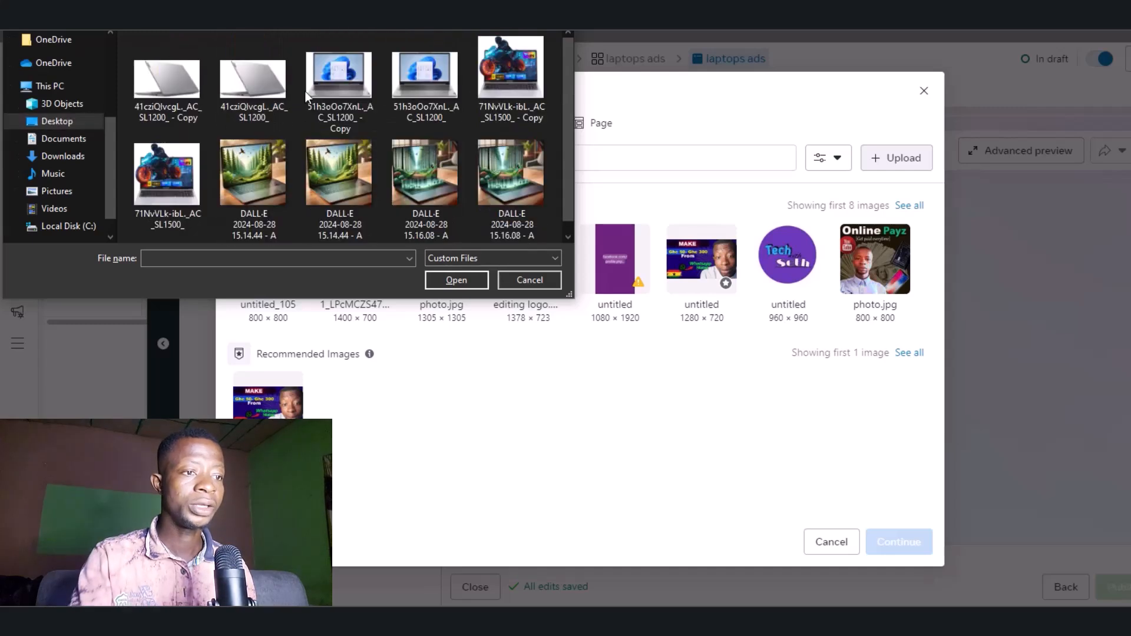
click(324, 95)
ctrl+click(433, 72)
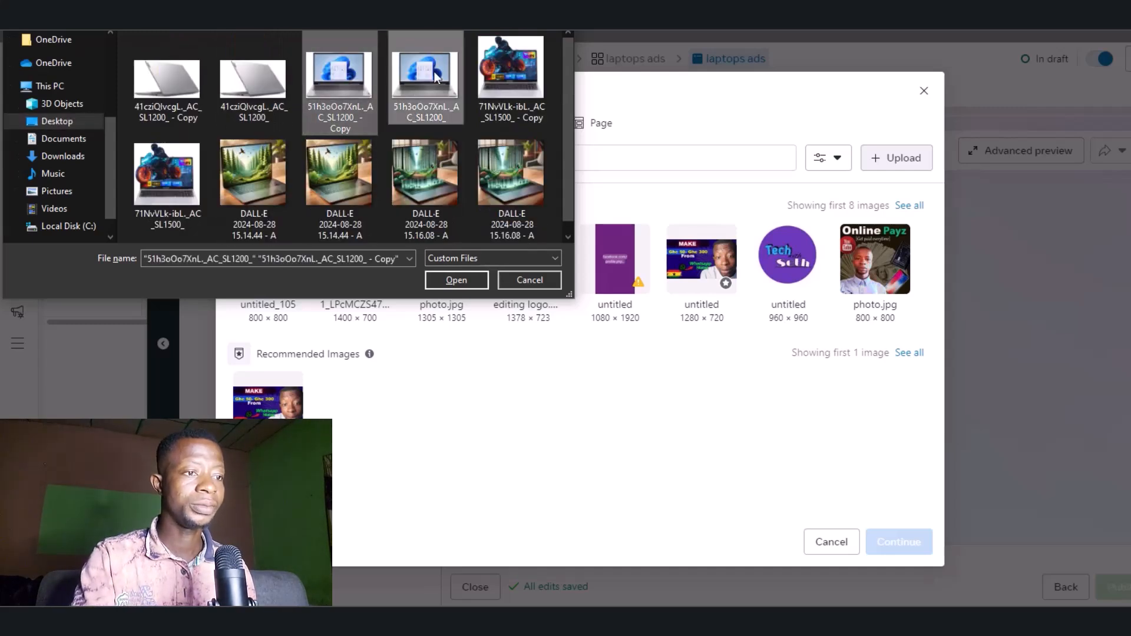
ctrl+click(528, 73)
ctrl+click(510, 180)
ctrl+click(253, 175)
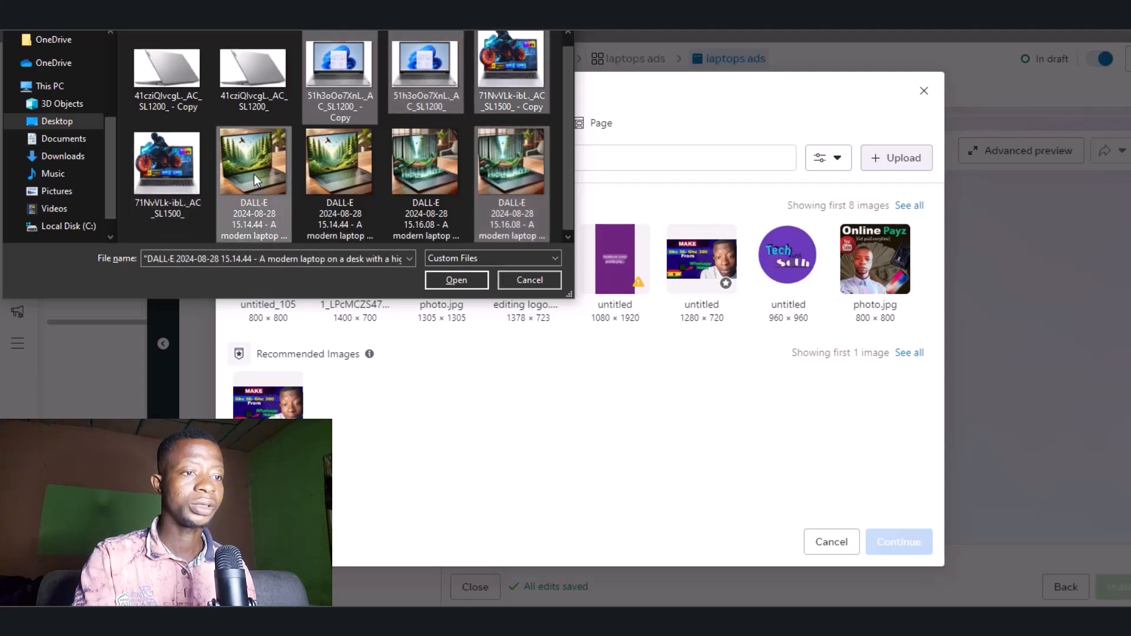
click(451, 277)
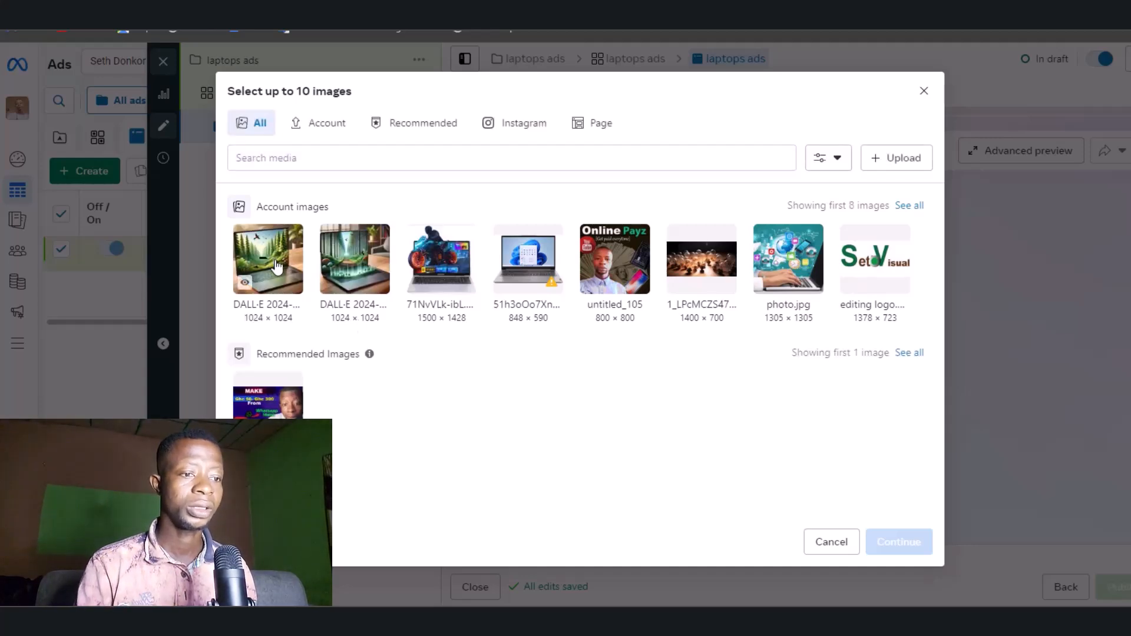
- Add the two DALL·E laptop images, the 71NvVLk-ibL image and the 51h3oOo7XnL image as carousel cards
click(362, 268)
click(443, 265)
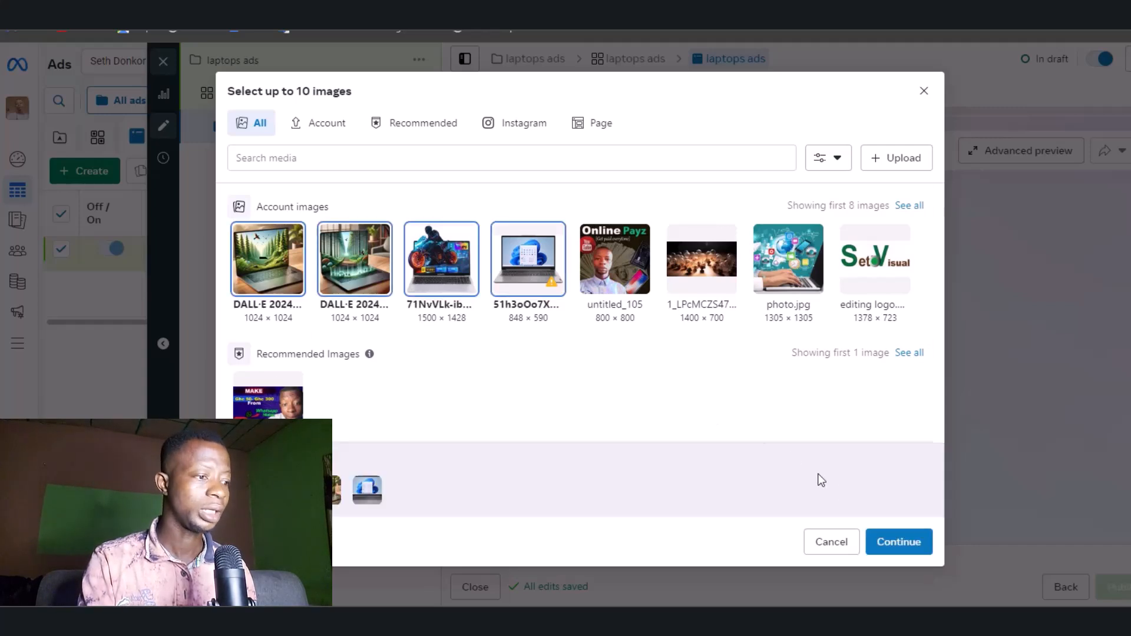
click(877, 531)
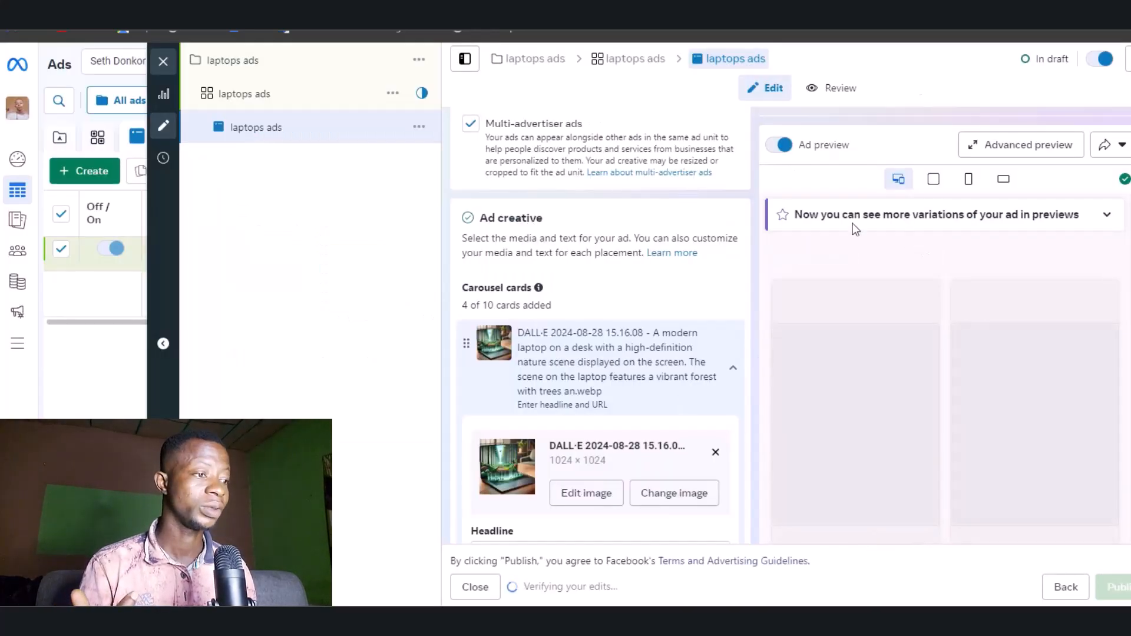
- Check the carousel in the ad preview and set the first card's headline to "Get the best Gaming Laptops"
scroll(906, 311, down, 3)
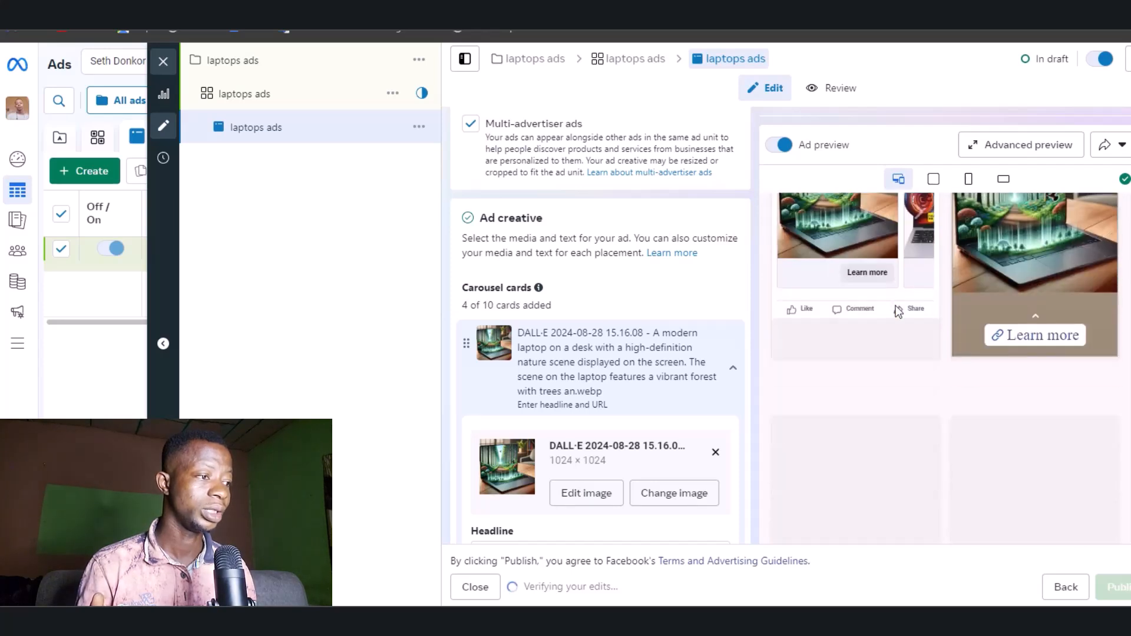
scroll(896, 310, down, 5)
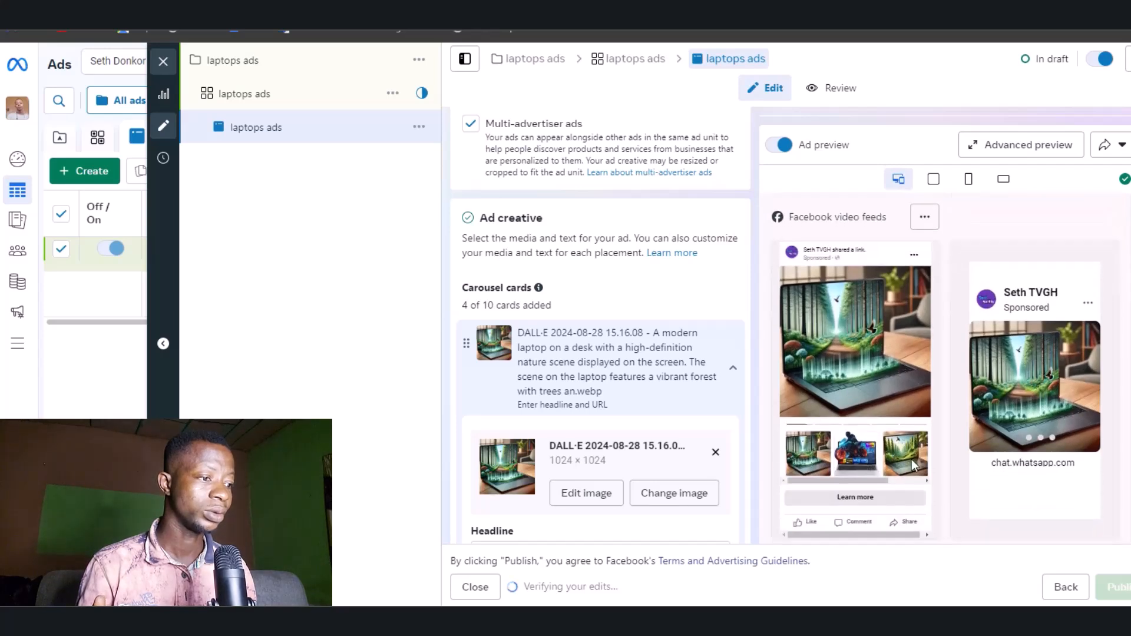
scroll(853, 422, up, 2)
scroll(591, 377, down, 1)
scroll(592, 377, down, 2)
click(571, 340)
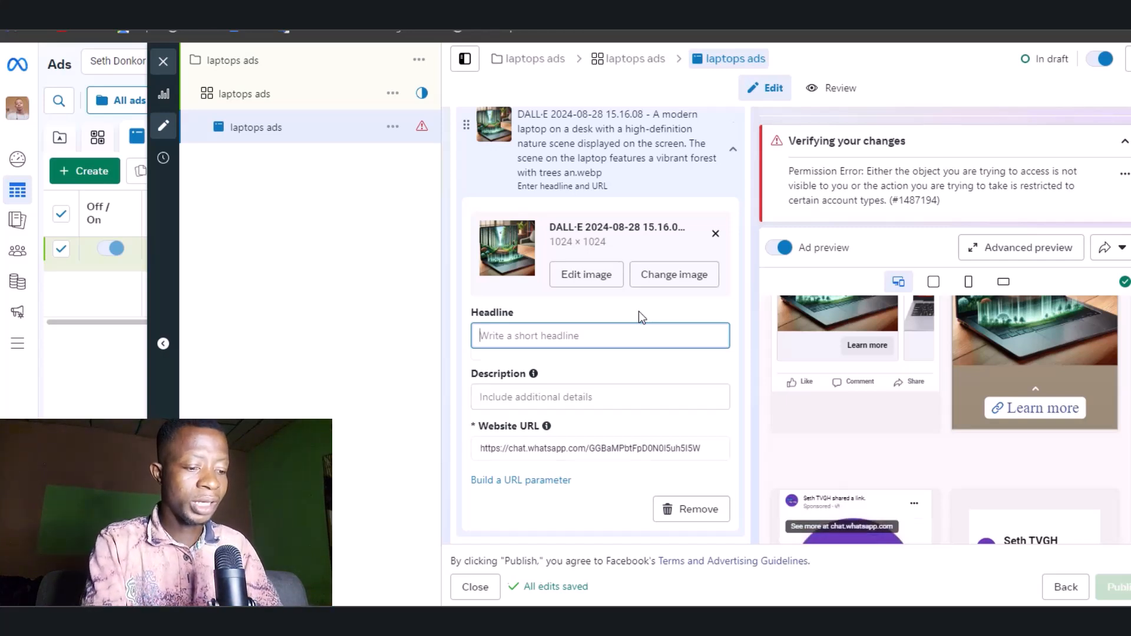
text(Get the best Gaming Laptops)
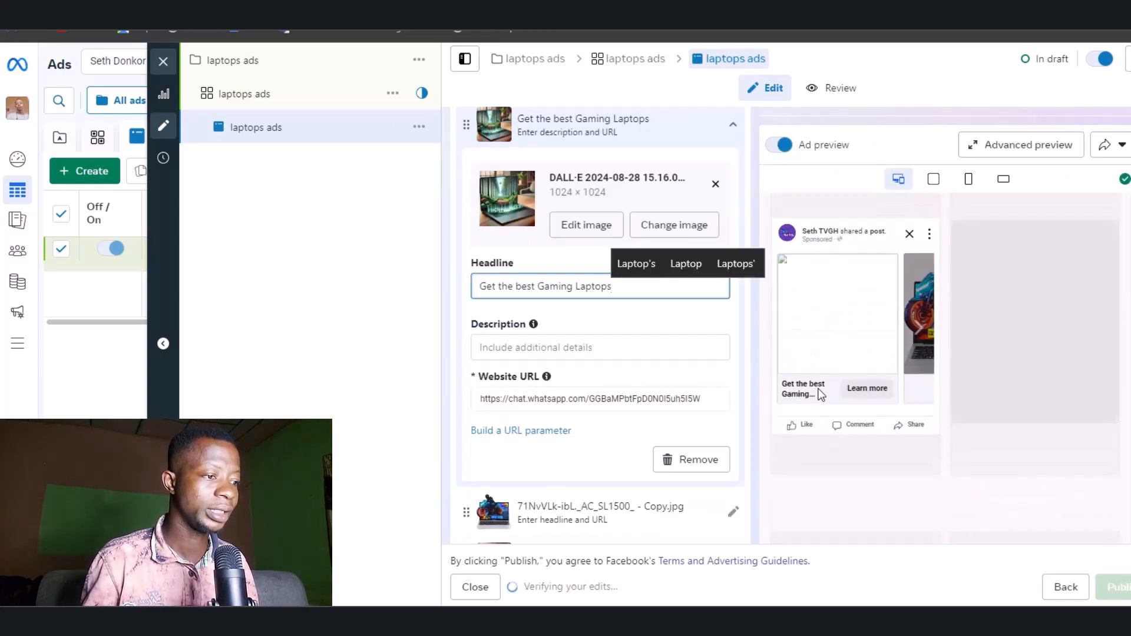
- Copy the "Discover top-quality laptops" paragraph from the WordPad document and paste it as the first card's description
click(599, 347)
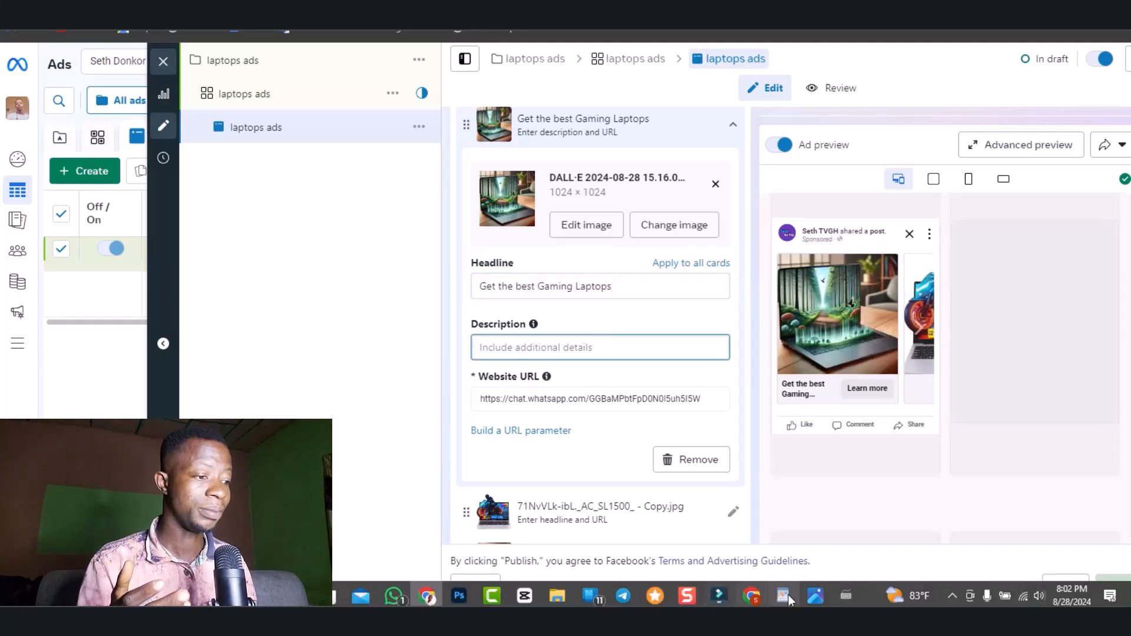
click(784, 596)
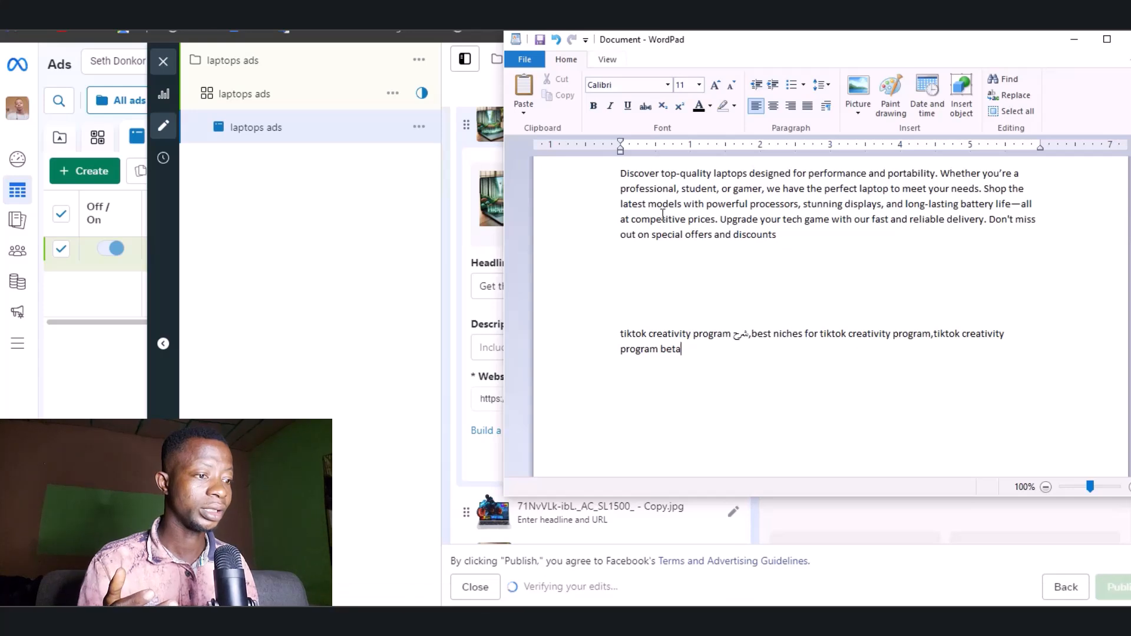
drag(622, 171, 756, 265)
right_click(748, 215)
click(772, 236)
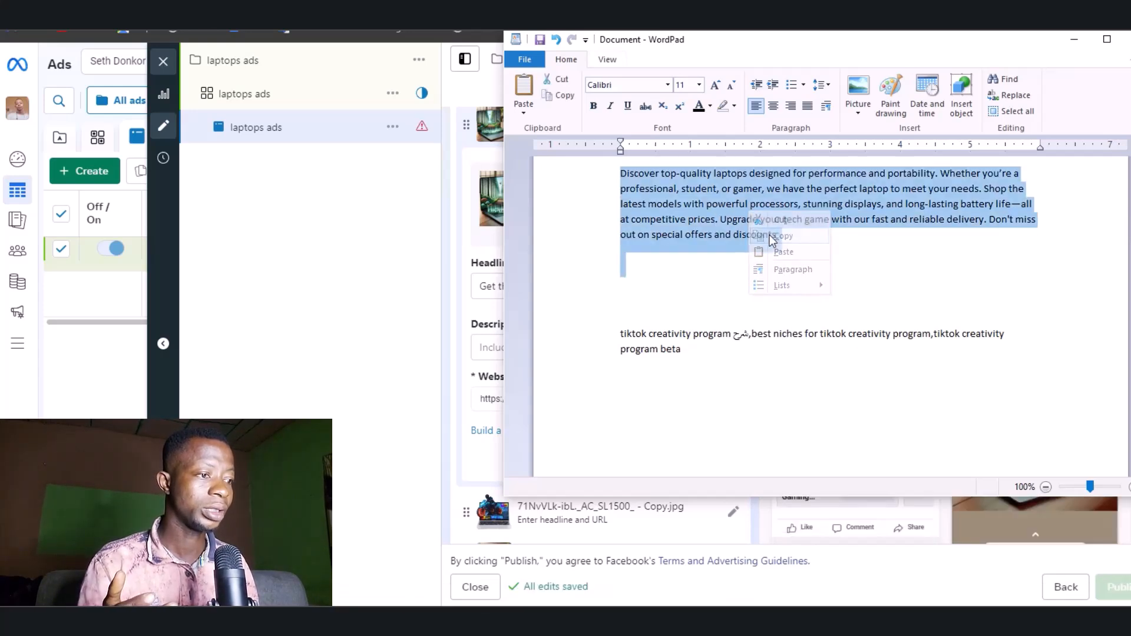
click(268, 184)
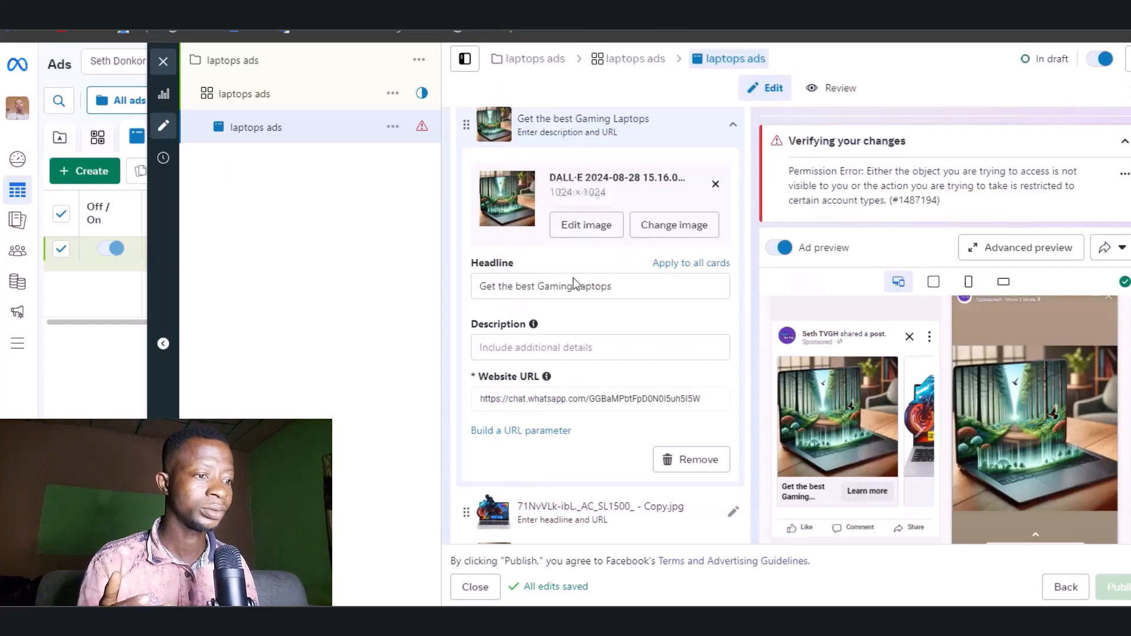
right_click(557, 340)
click(586, 179)
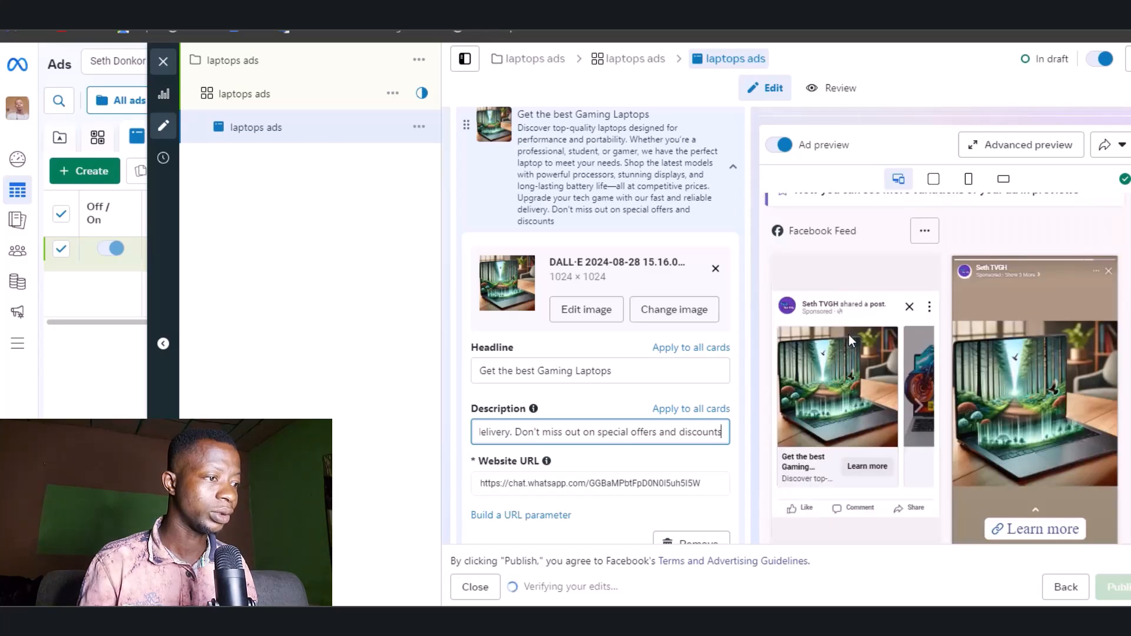
- Review the ad previews, the first card's website URL, the remaining carousel cards and the carousel optimization options
scroll(847, 312, down, 4)
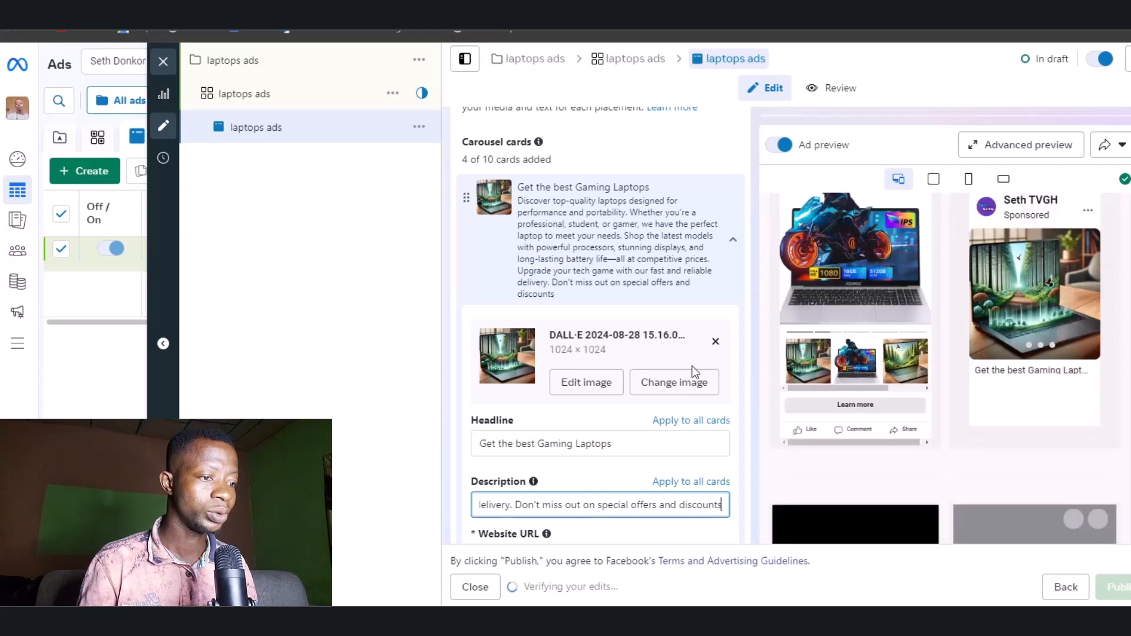
scroll(658, 386, down, 4)
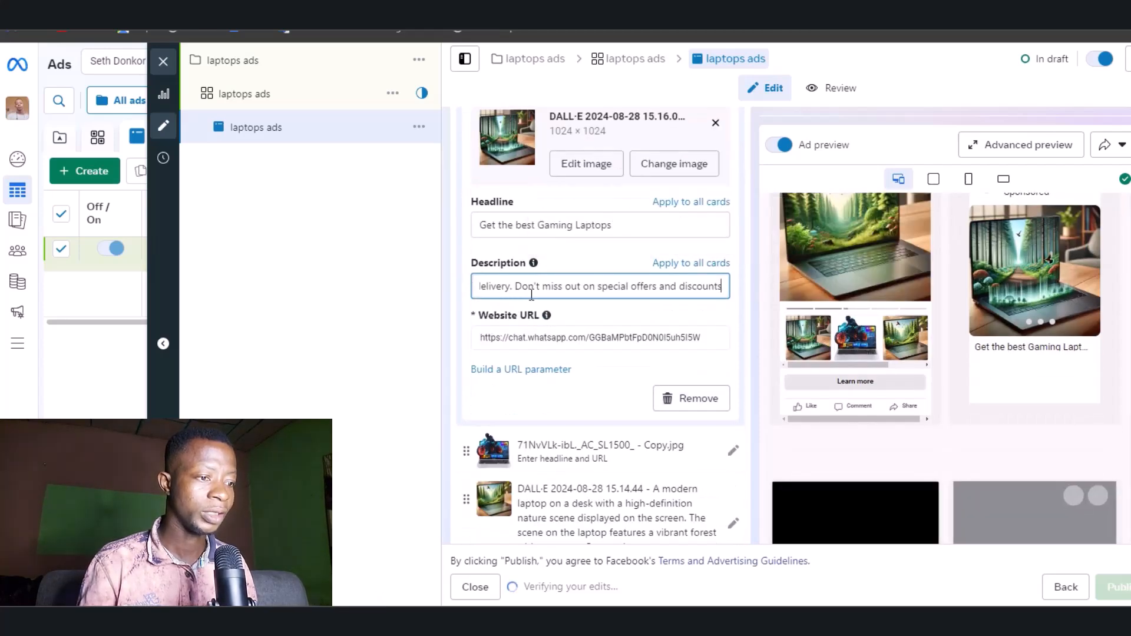
scroll(566, 336, down, 1)
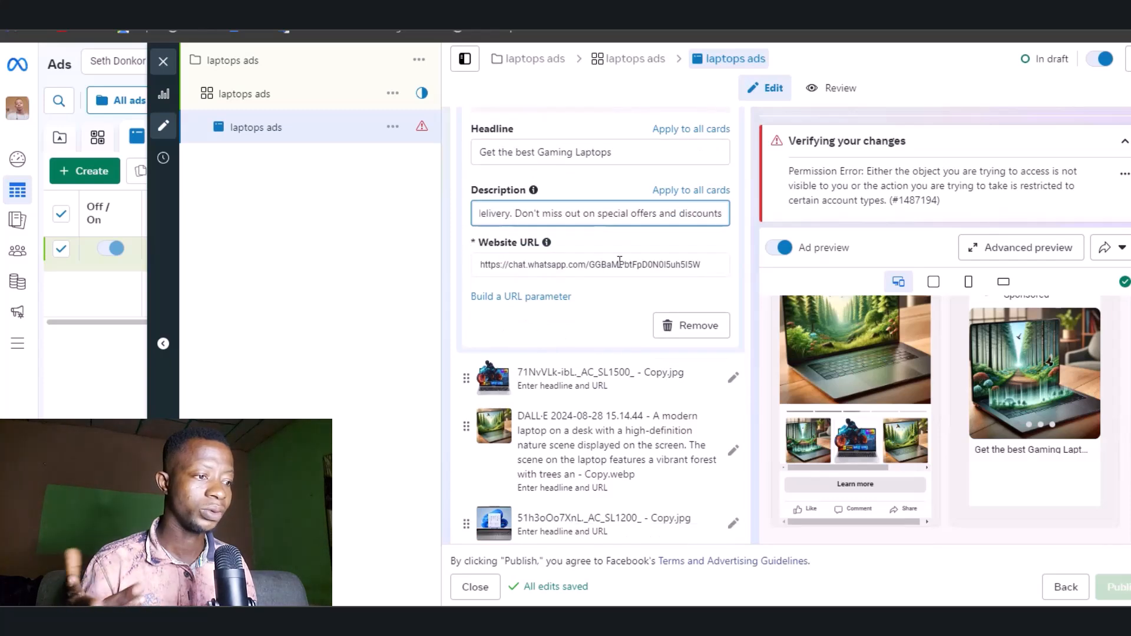
scroll(571, 291, down, 1)
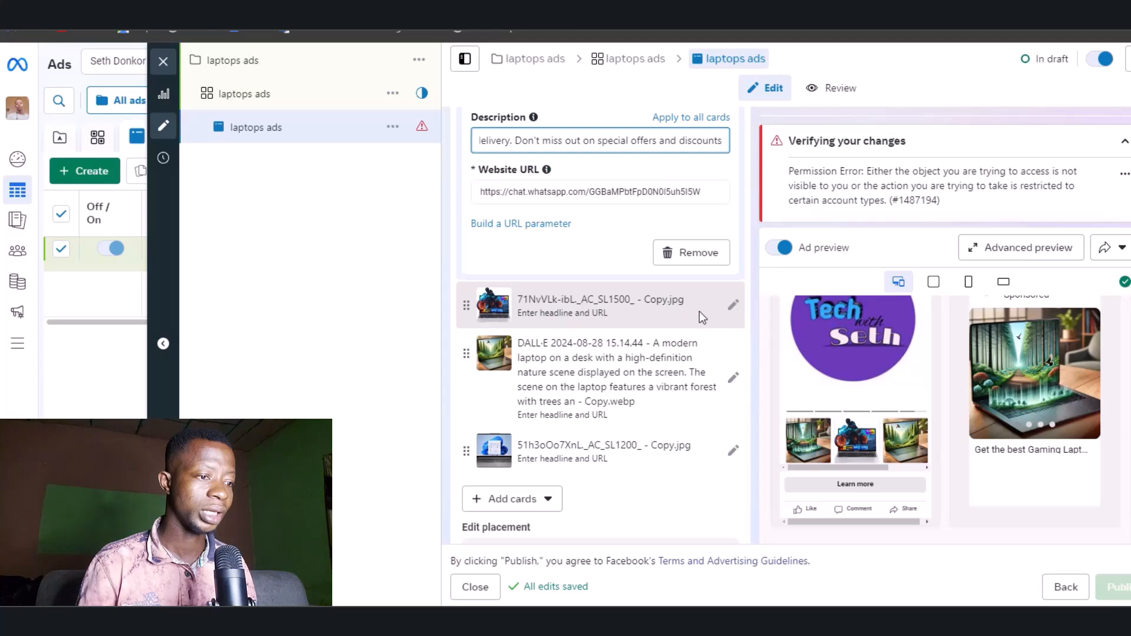
scroll(696, 311, down, 1)
scroll(627, 323, down, 1)
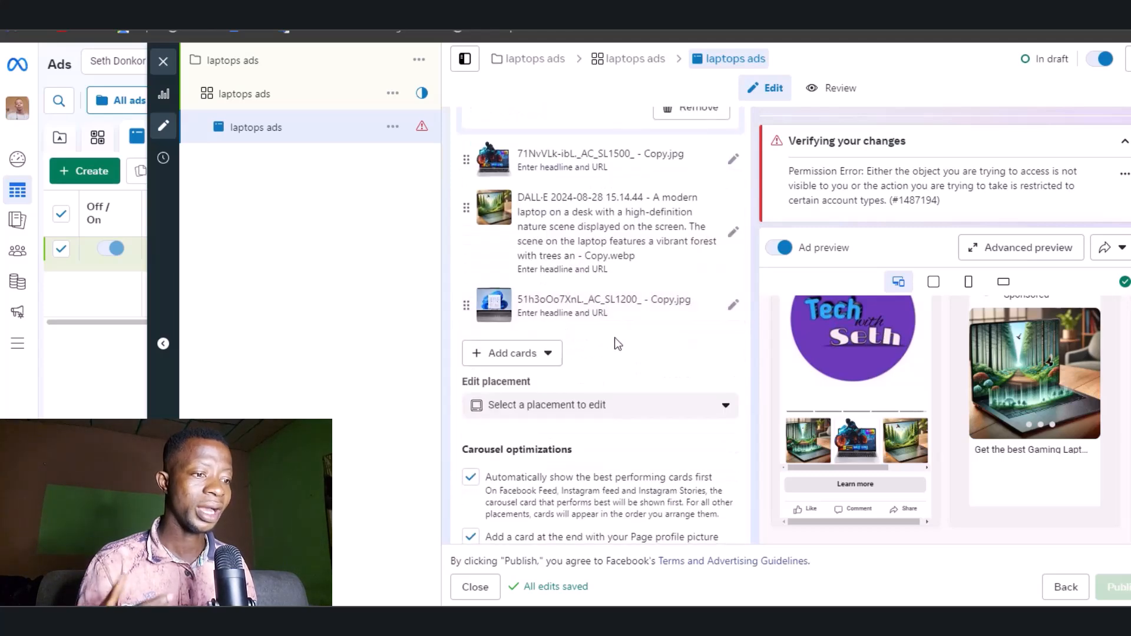
scroll(670, 354, down, 3)
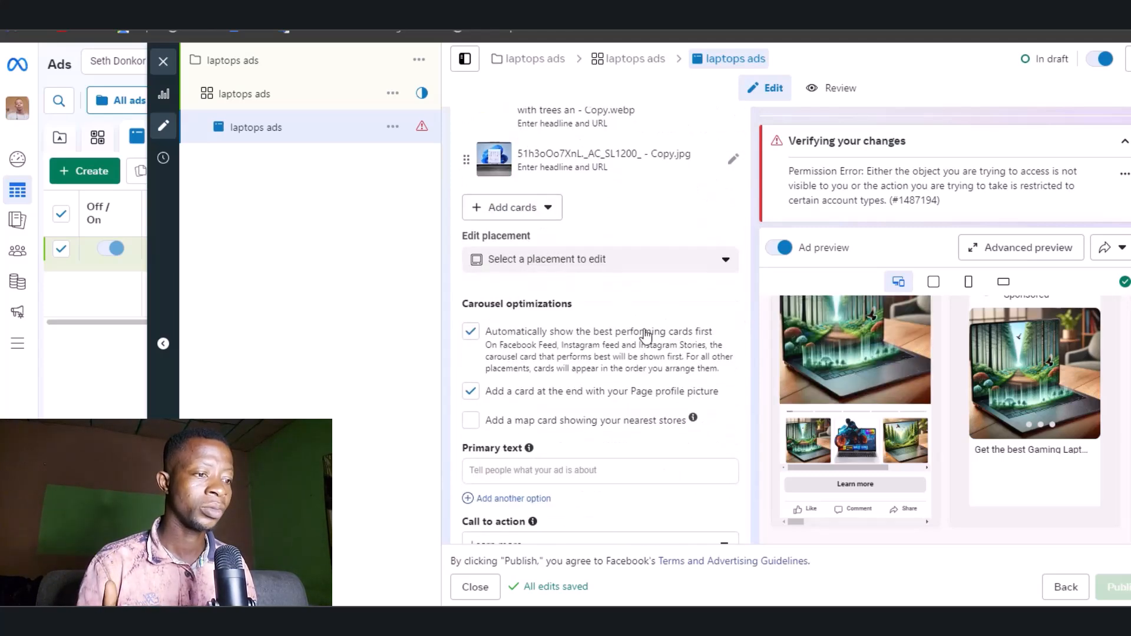
scroll(615, 288, down, 1)
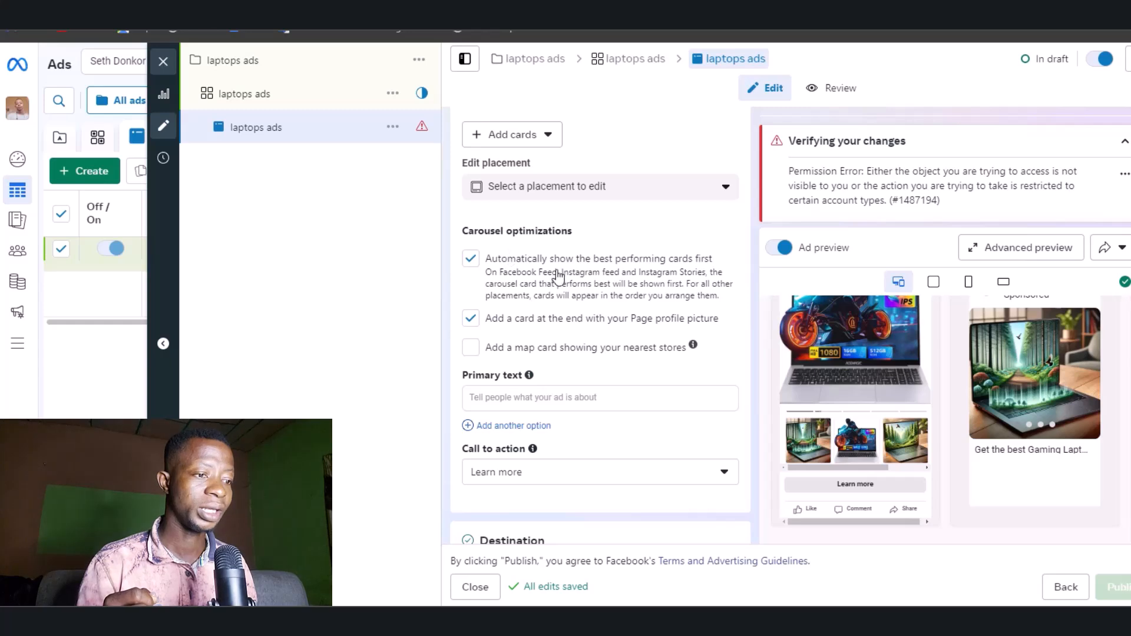
scroll(537, 305, down, 1)
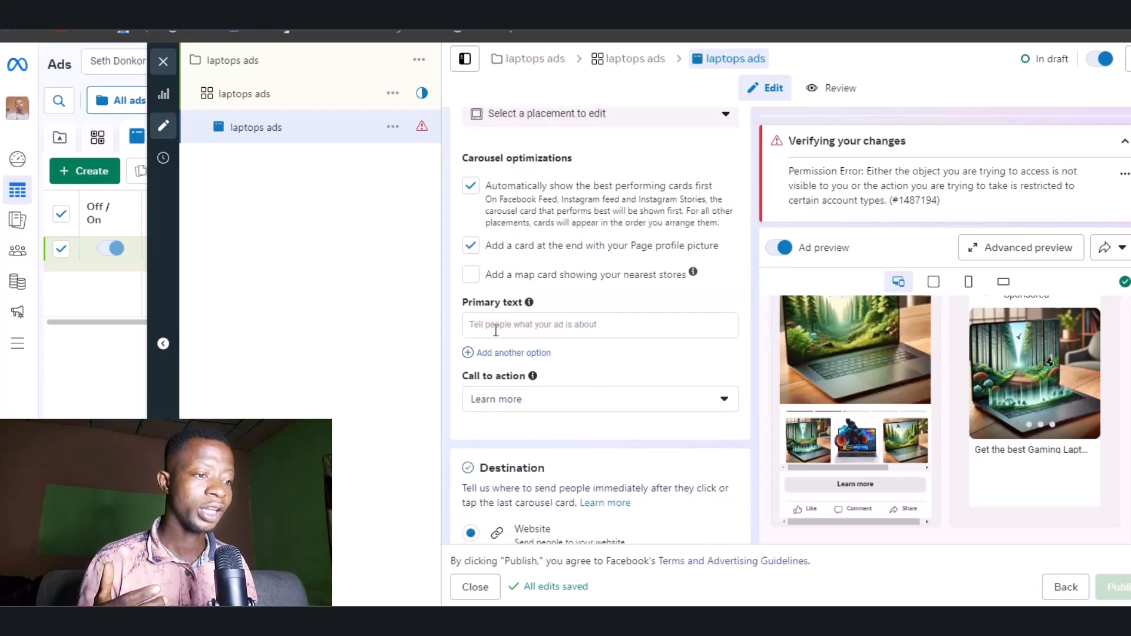
- Paste the copied "Discover top-quality laptops" paragraph as the ad's primary text
click(604, 329)
mouse_move(809, 589)
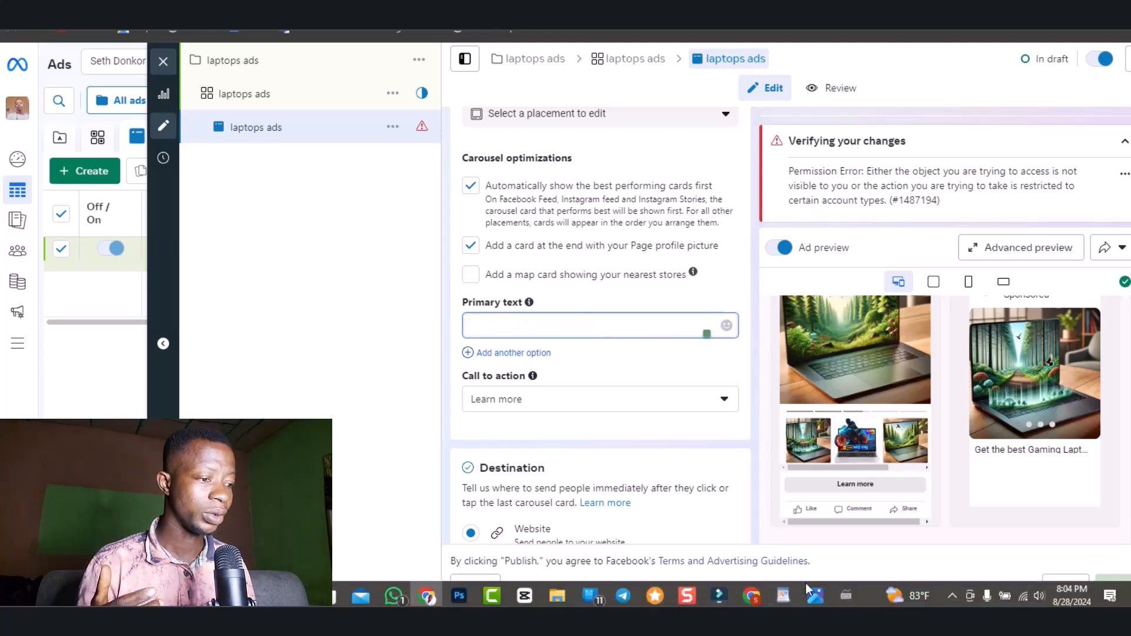
right_click(504, 321)
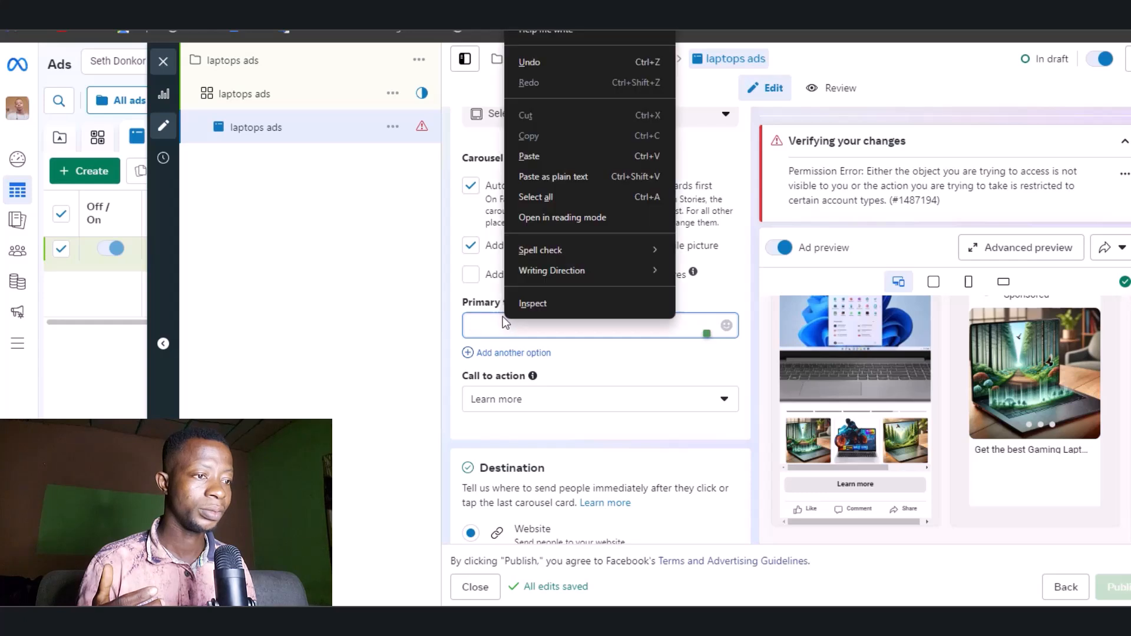
click(529, 156)
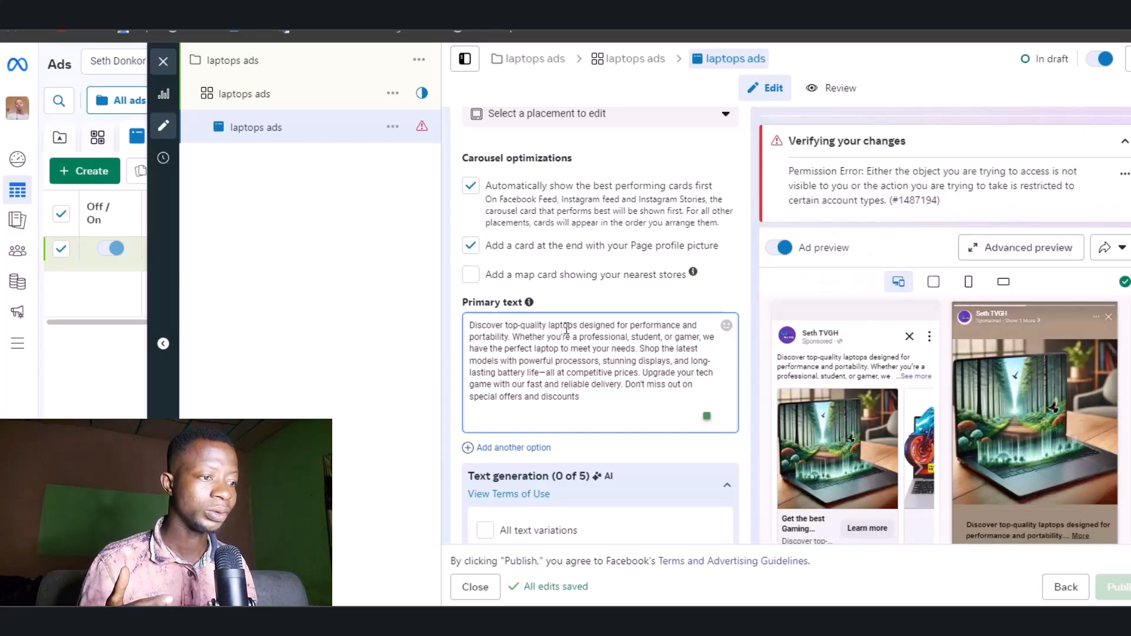
- Look through the AI text variations and add three, including "Get your hands on the latest and greatest laptops!", as primary text options
scroll(567, 328, down, 3)
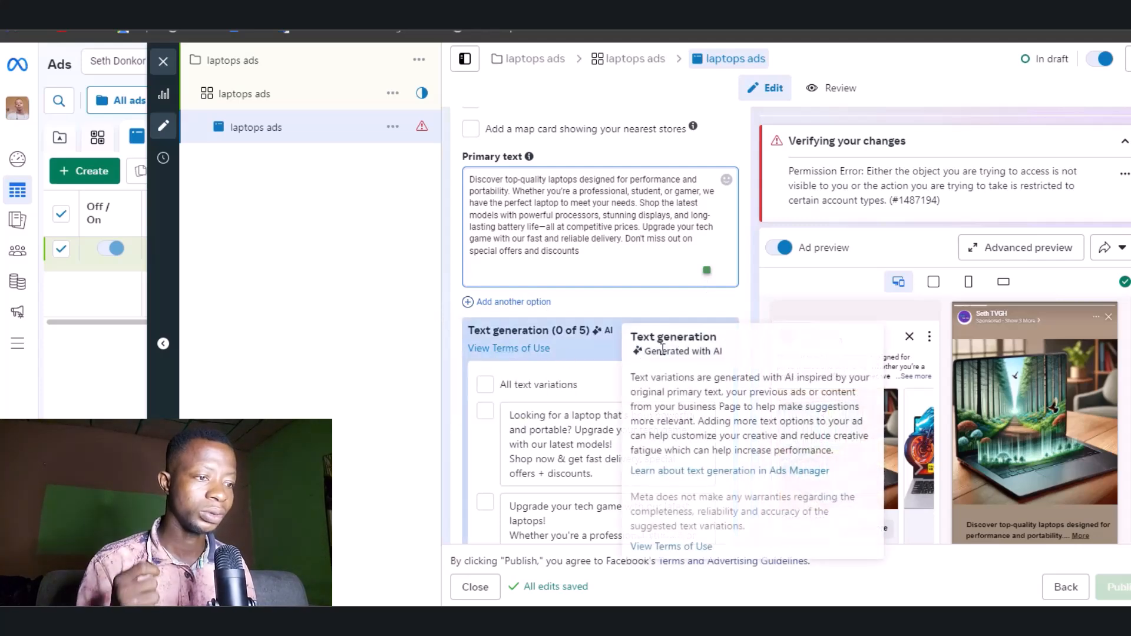
scroll(641, 288, down, 1)
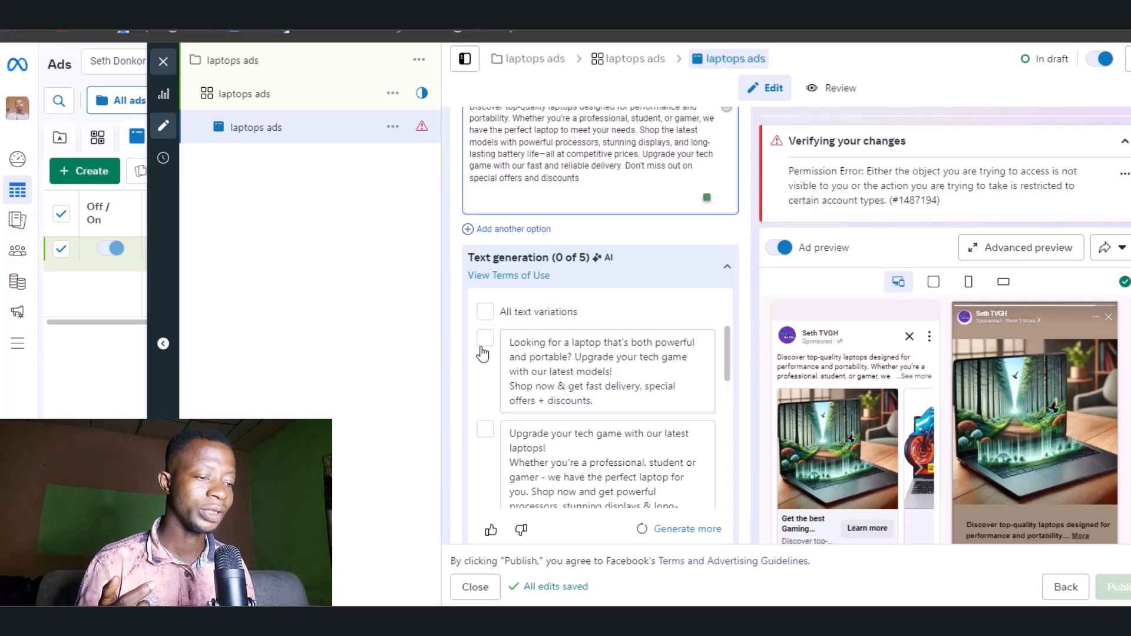
scroll(566, 389, down, 2)
scroll(598, 377, down, 10)
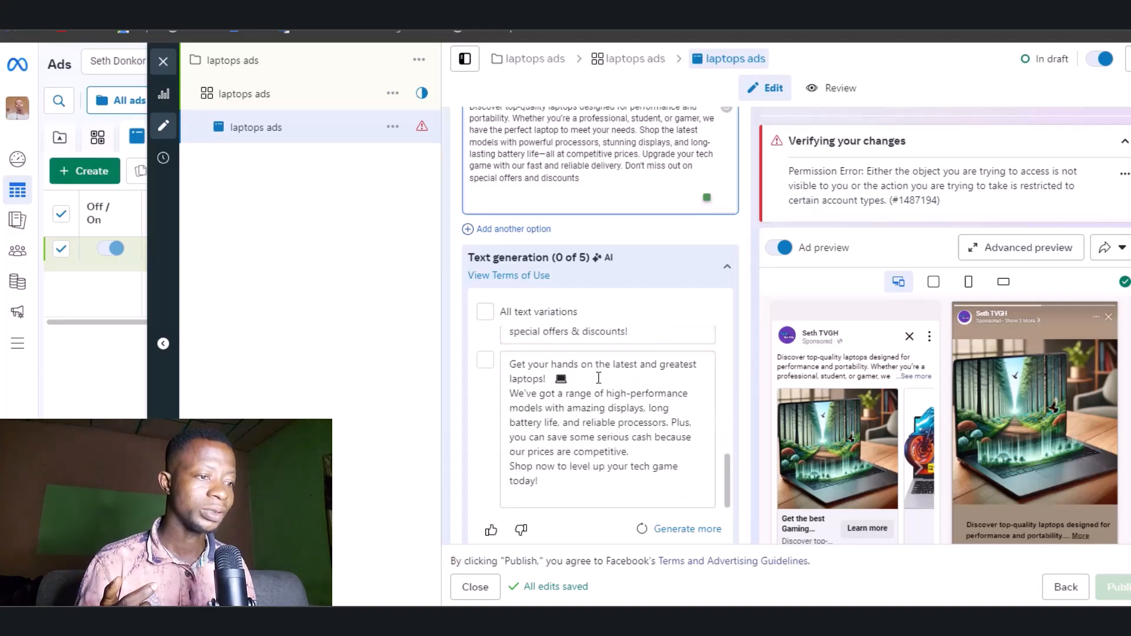
scroll(598, 377, up, 6)
scroll(553, 368, up, 1)
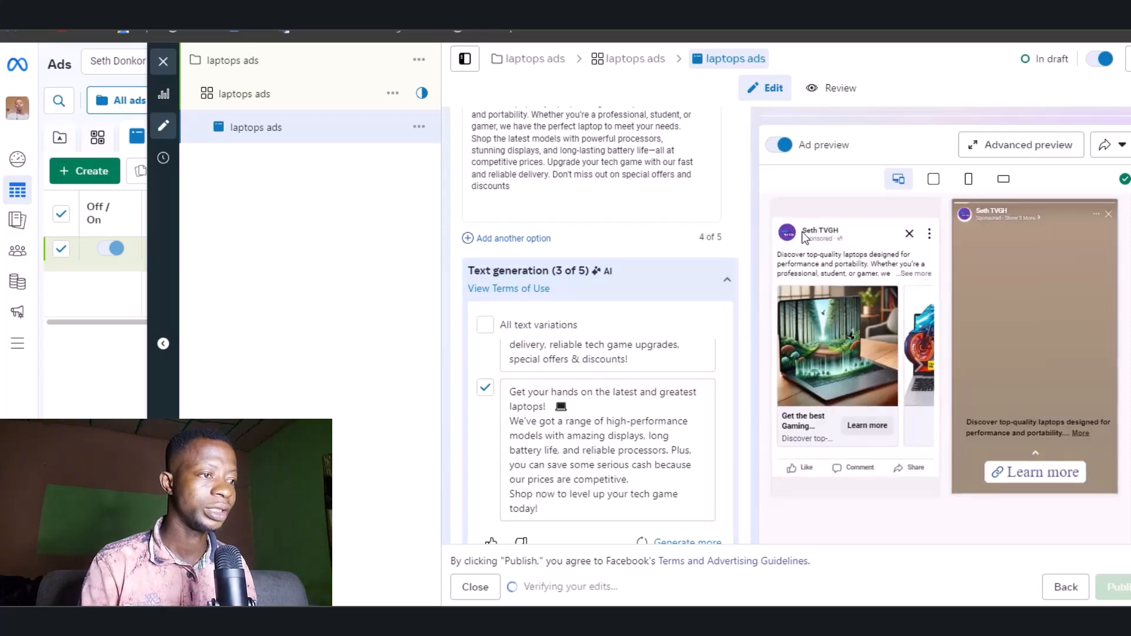
scroll(454, 274, up, 3)
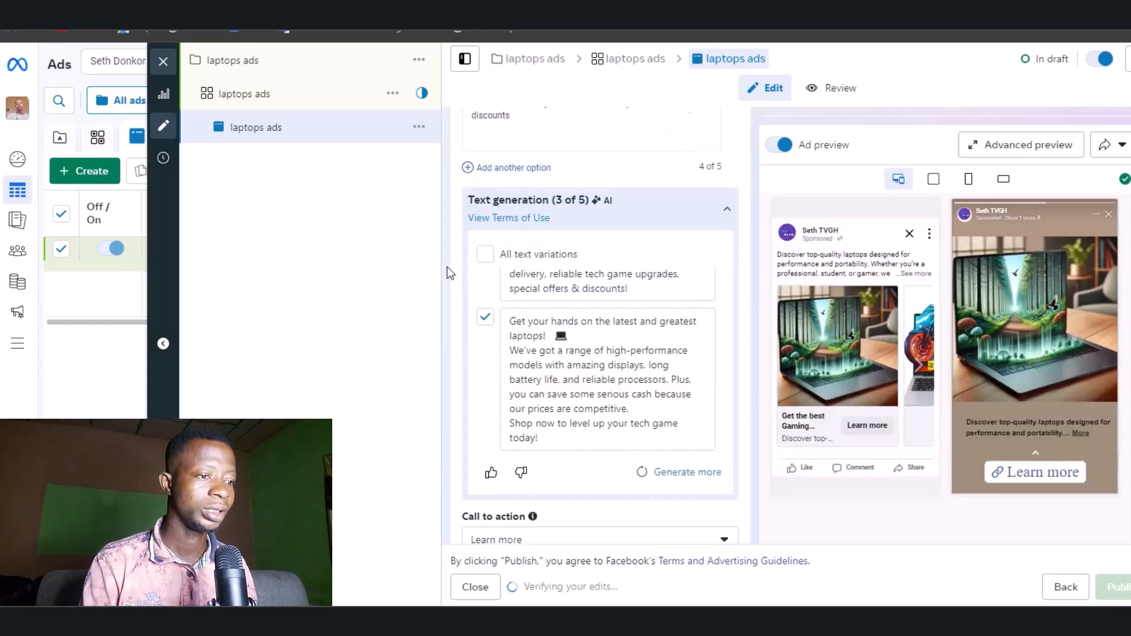
- Set the ad's call to action to Shop now
scroll(454, 274, down, 10)
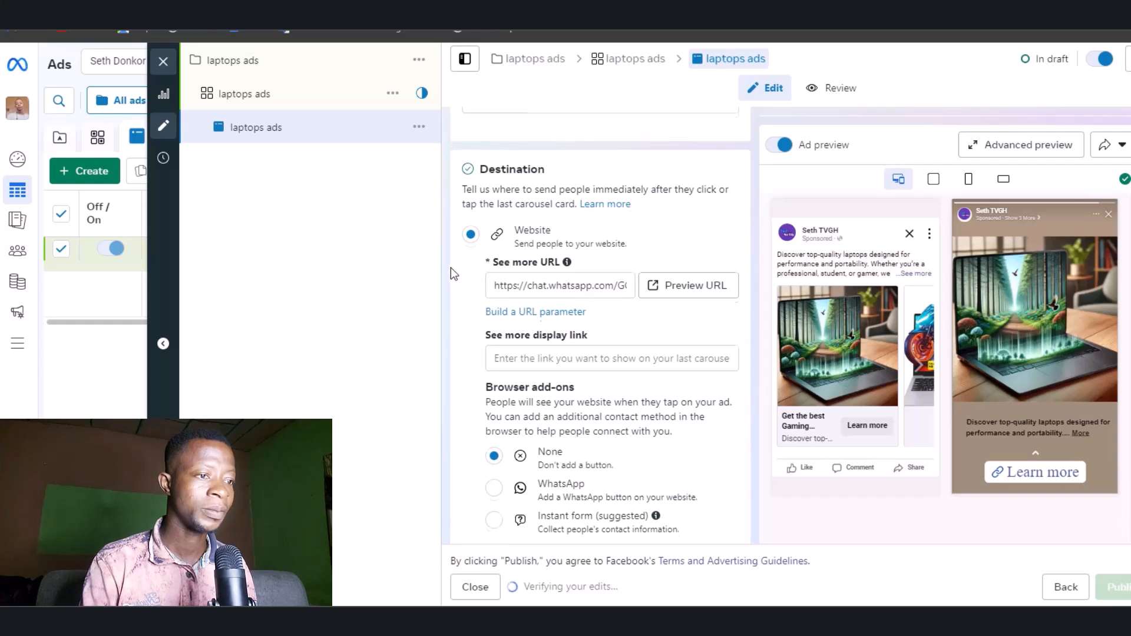
scroll(451, 268, up, 1)
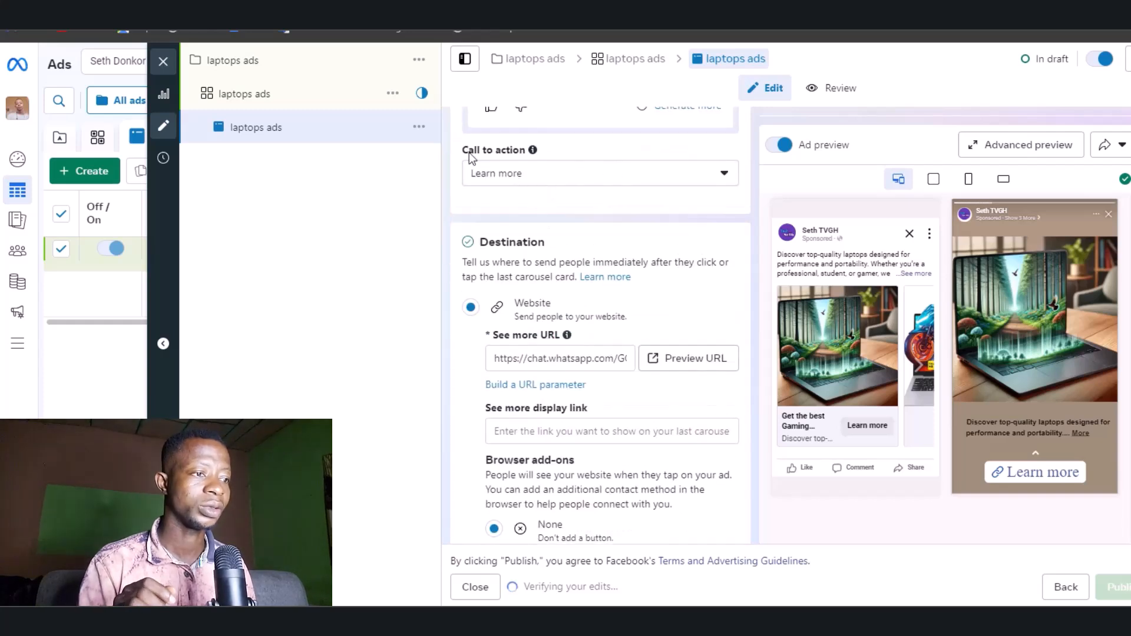
click(685, 185)
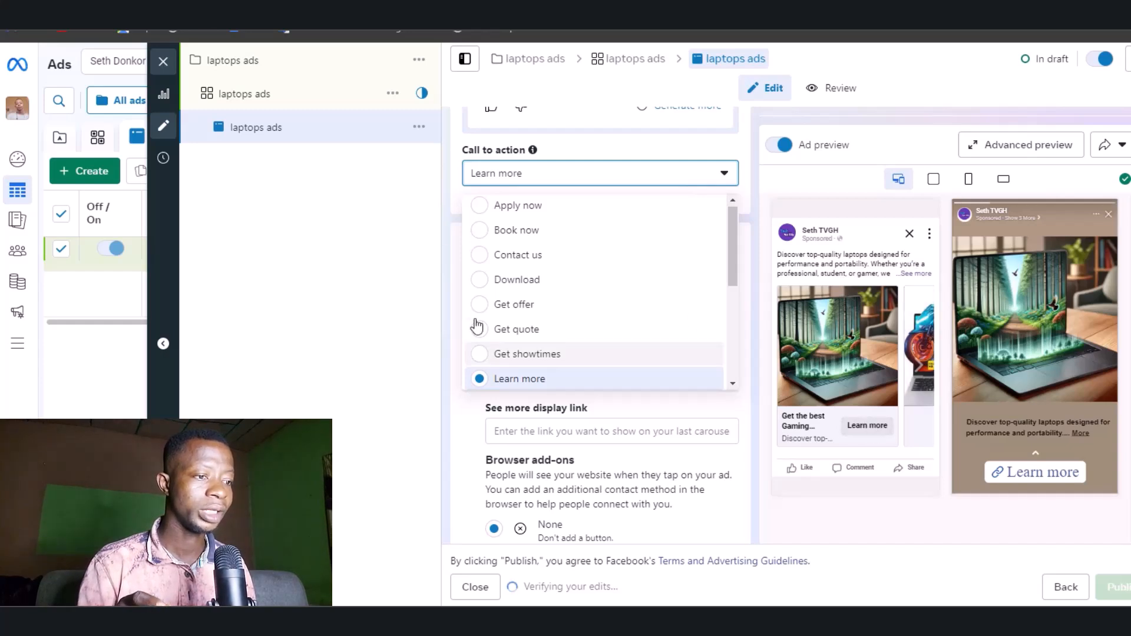
scroll(548, 263, down, 4)
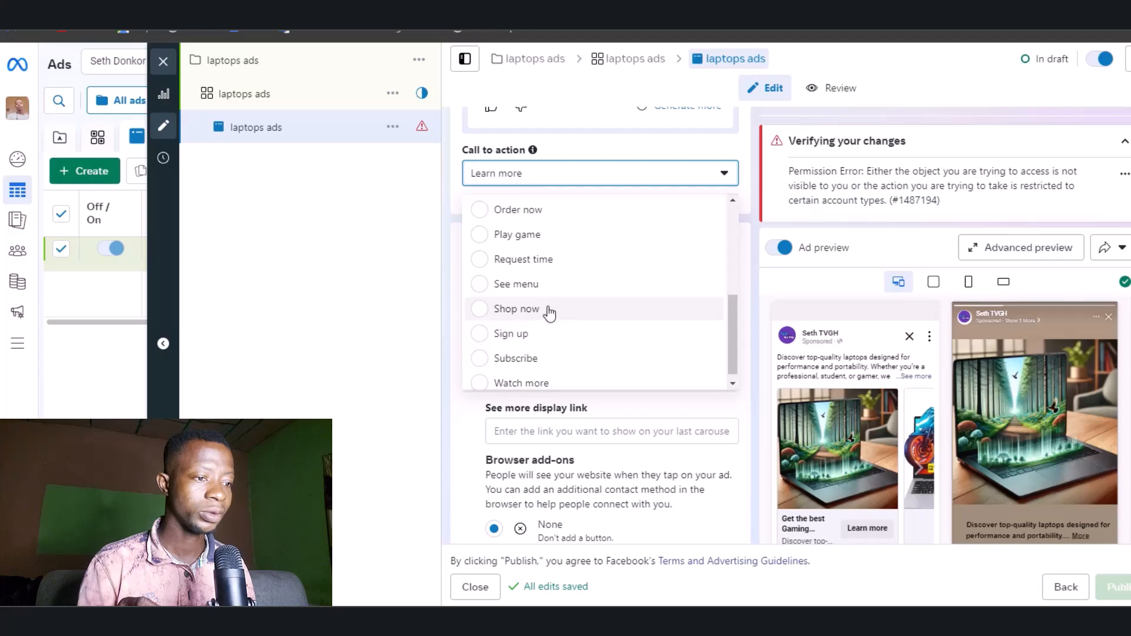
click(486, 310)
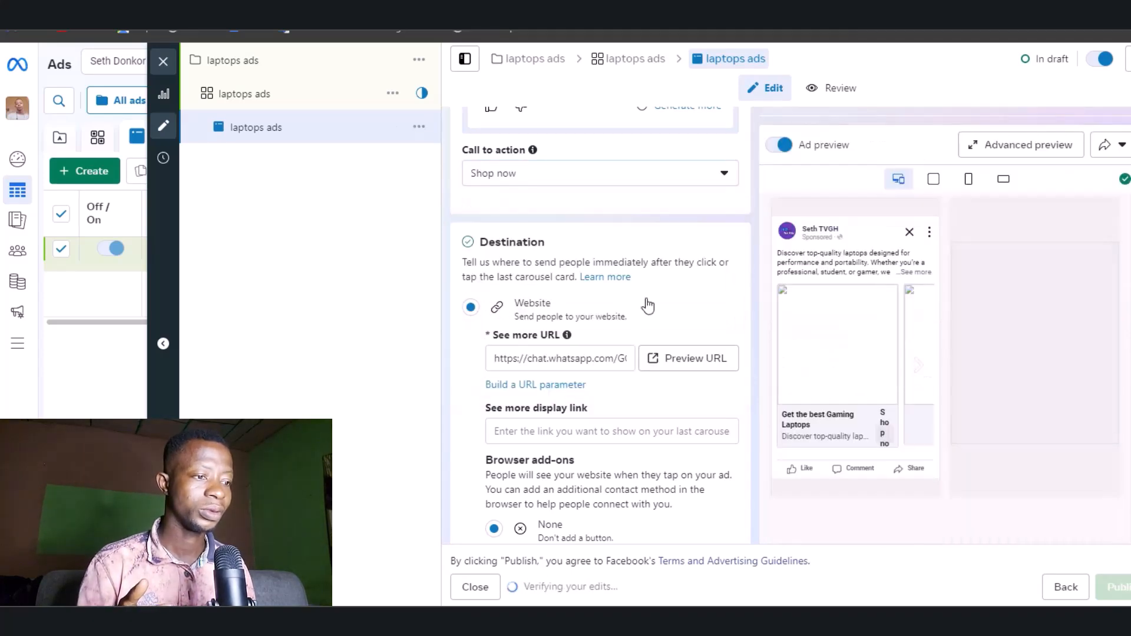
- Review the Destination section's website URL, display link and browser add-on options
scroll(647, 303, down, 3)
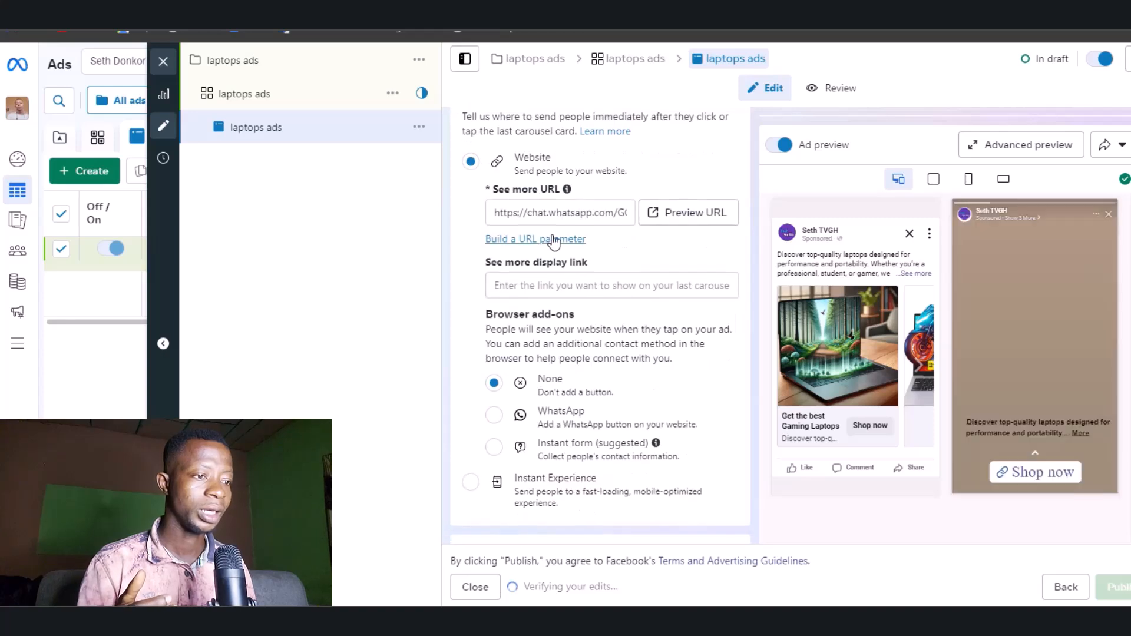
scroll(548, 245, up, 1)
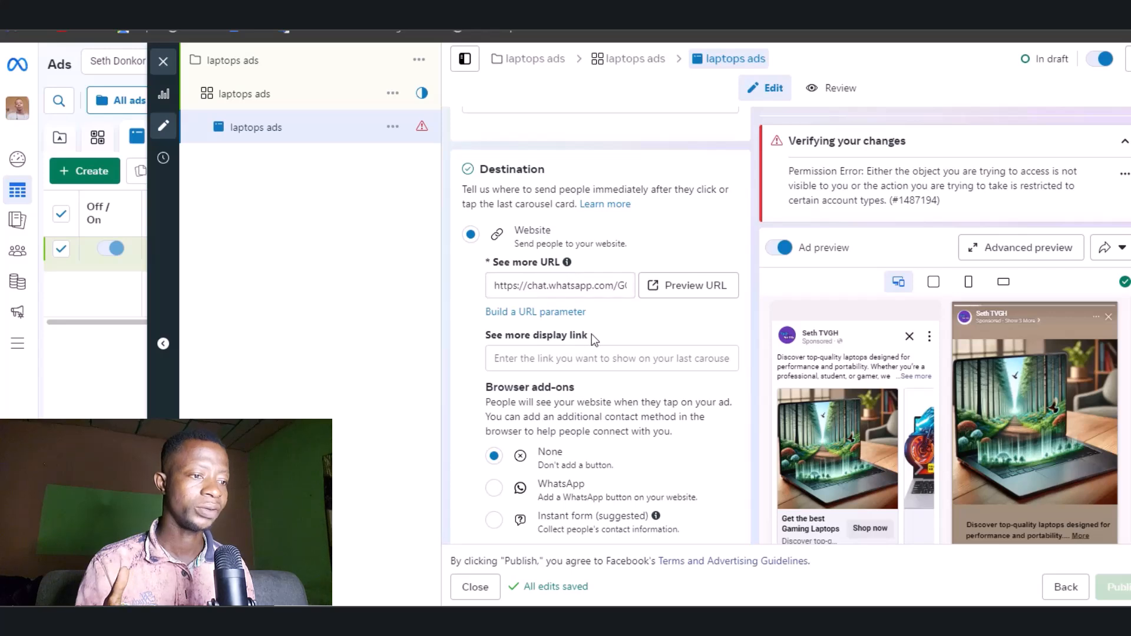
scroll(580, 328, down, 1)
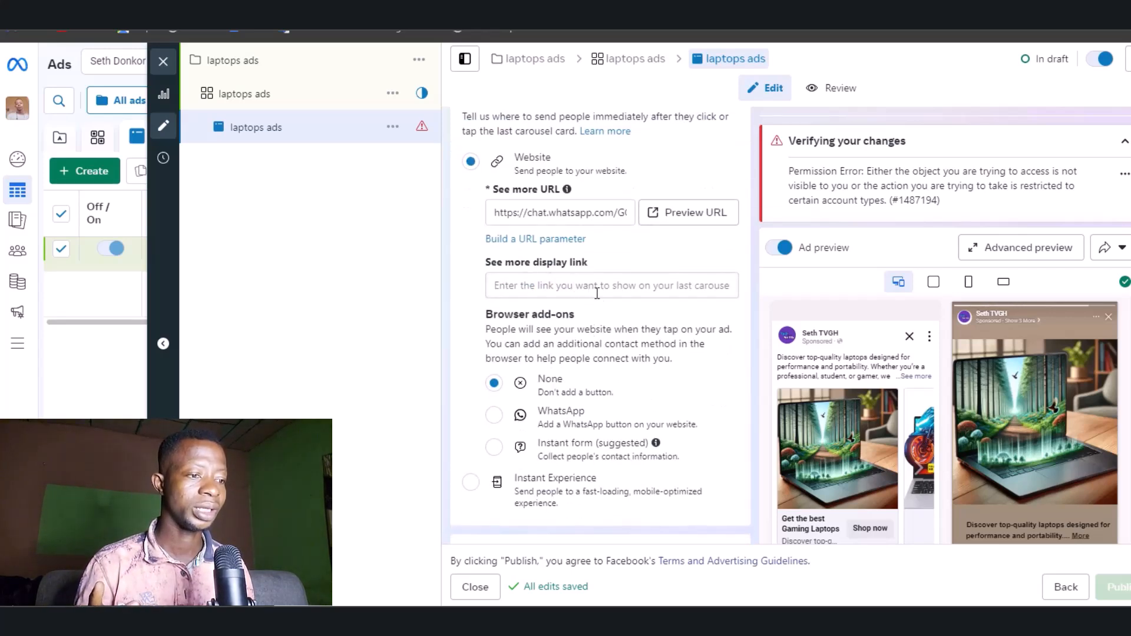
- Review the ad's remaining destination options and its Tracking section, including URL parameters, and close the ad editor
scroll(597, 293, down, 1)
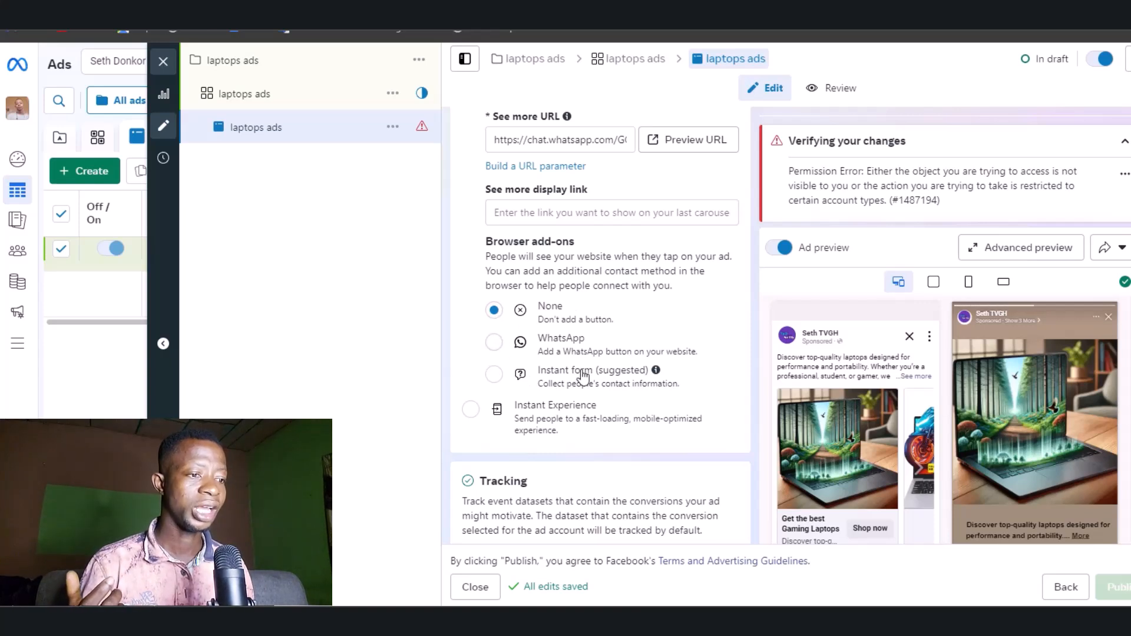
scroll(583, 375, down, 1)
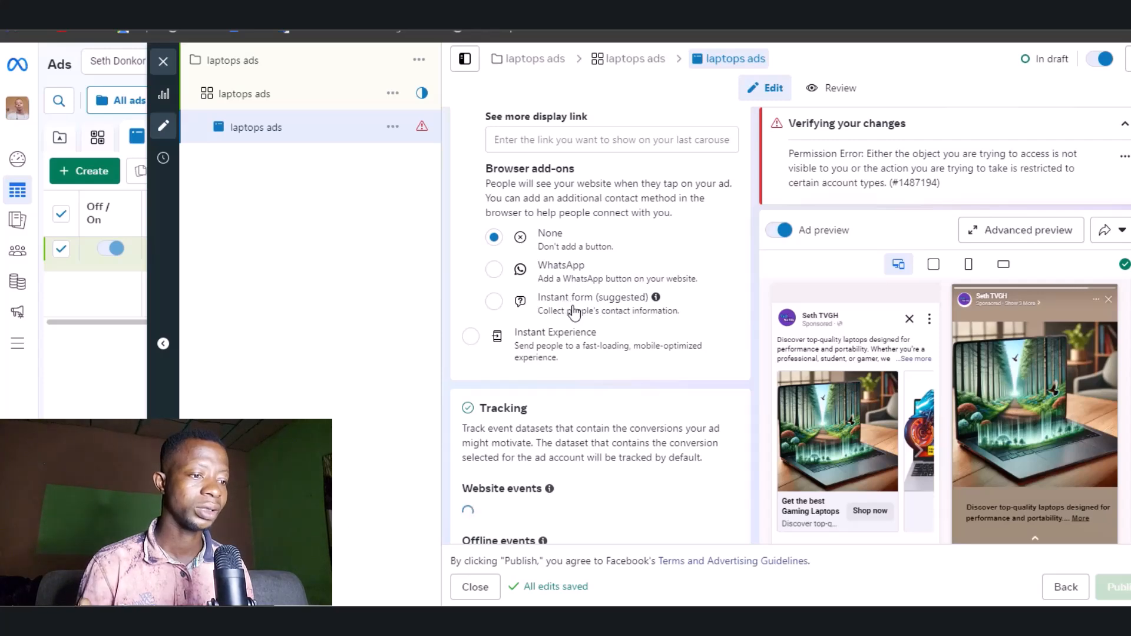
scroll(574, 312, down, 2)
scroll(506, 324, down, 1)
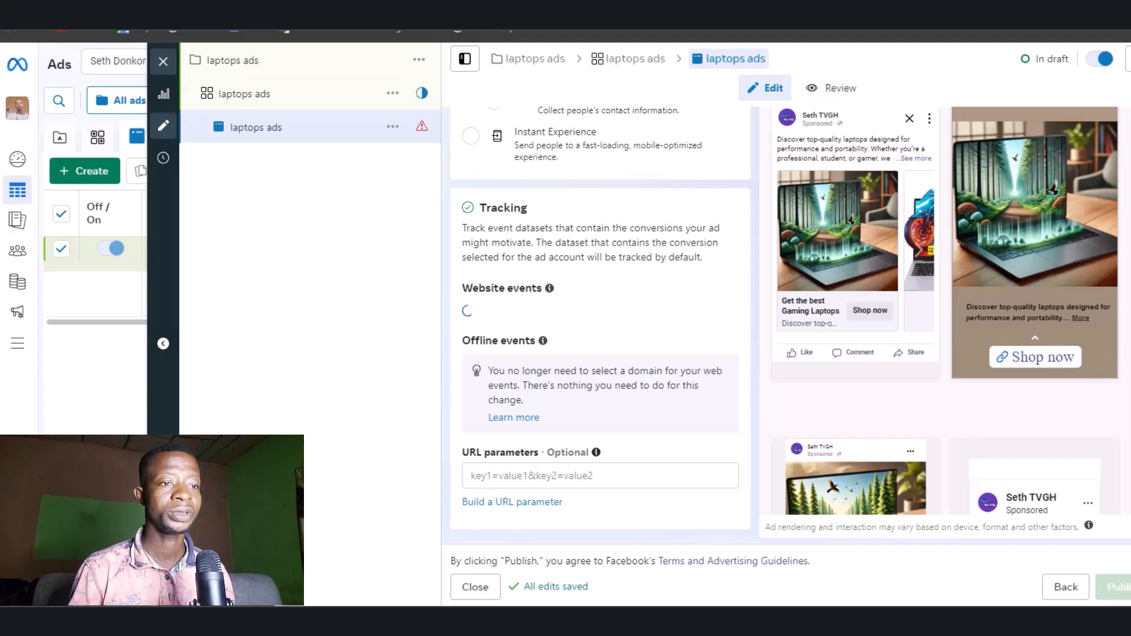
click(163, 63)
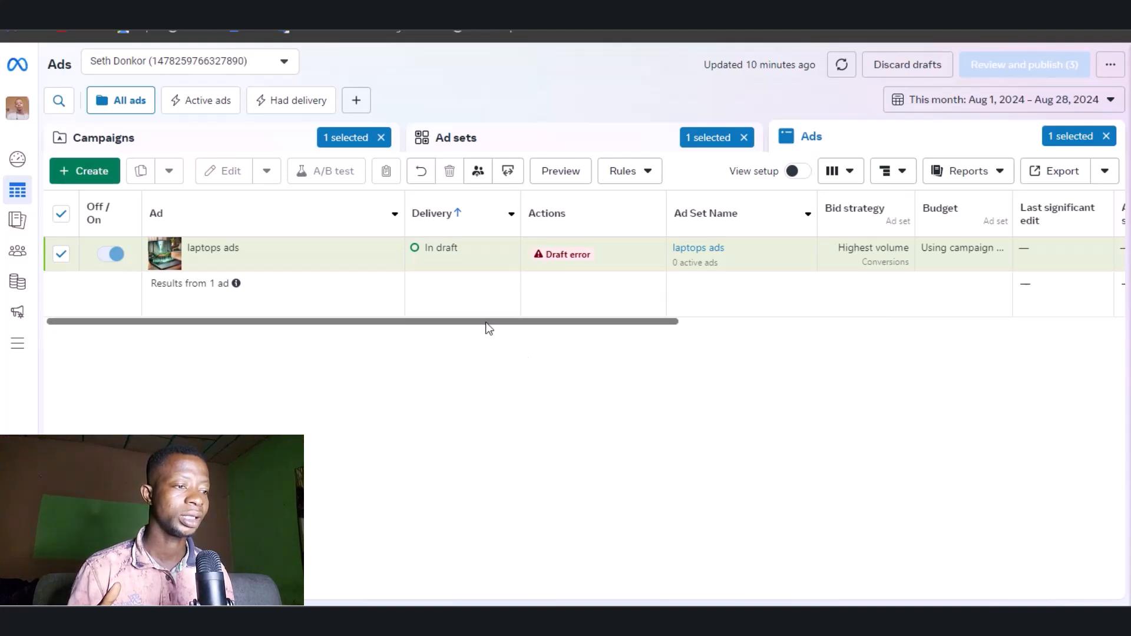
- Examine the ads table's columns for the "laptops ads" row, from bid strategy, budget and last significant edit through reach, rankings and amount spent
scroll(487, 326, right, 5)
scroll(868, 345, right, 3)
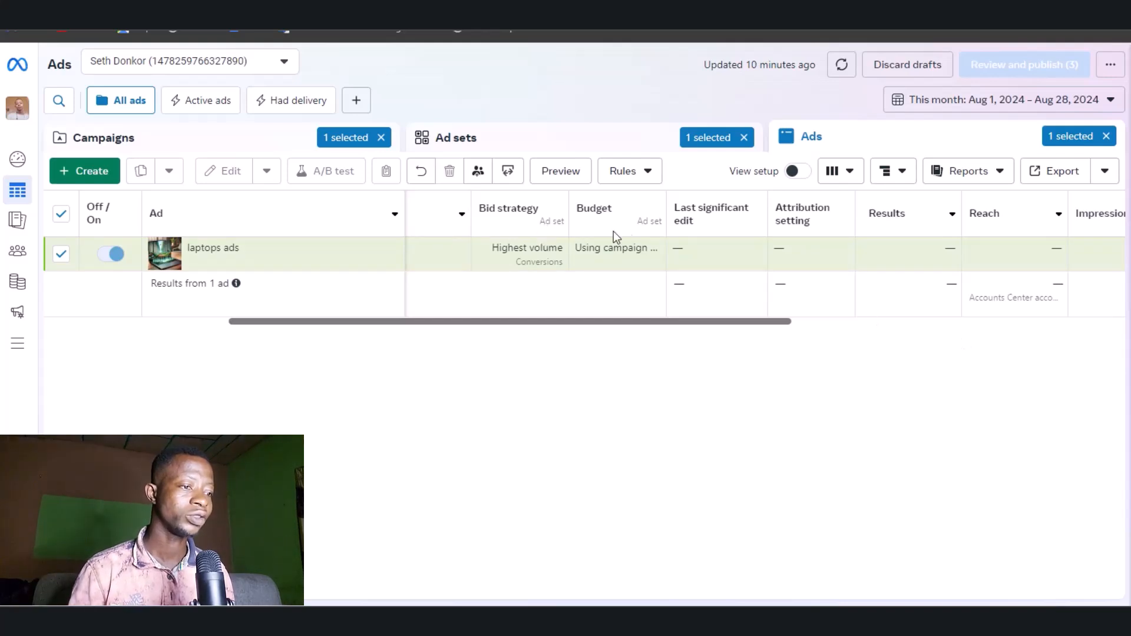
mouse_move(700, 229)
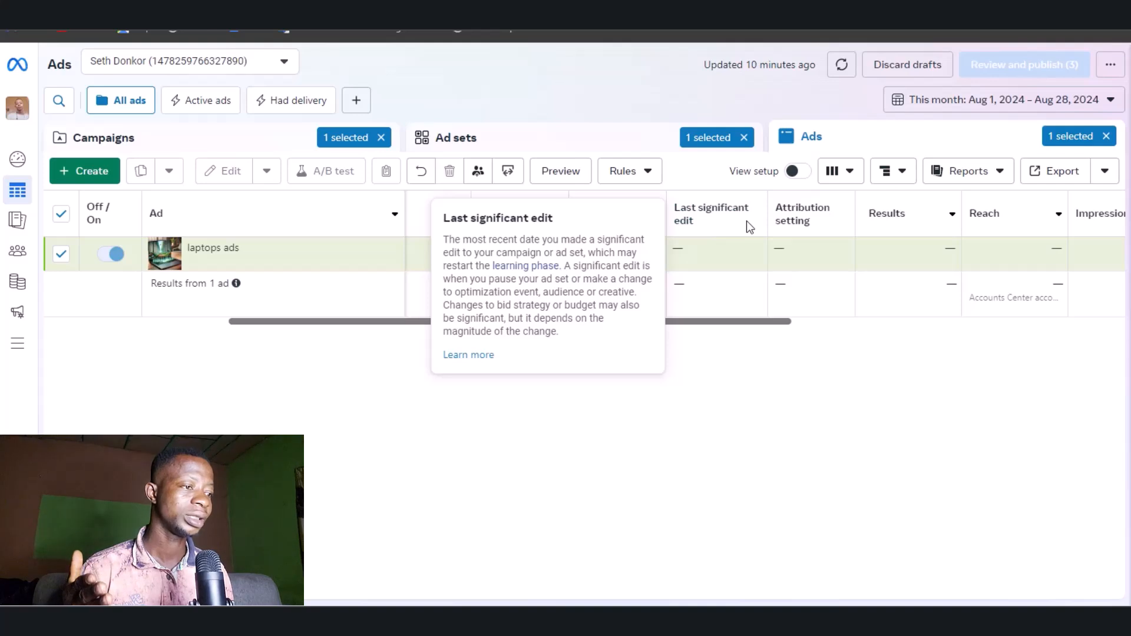
mouse_move(800, 218)
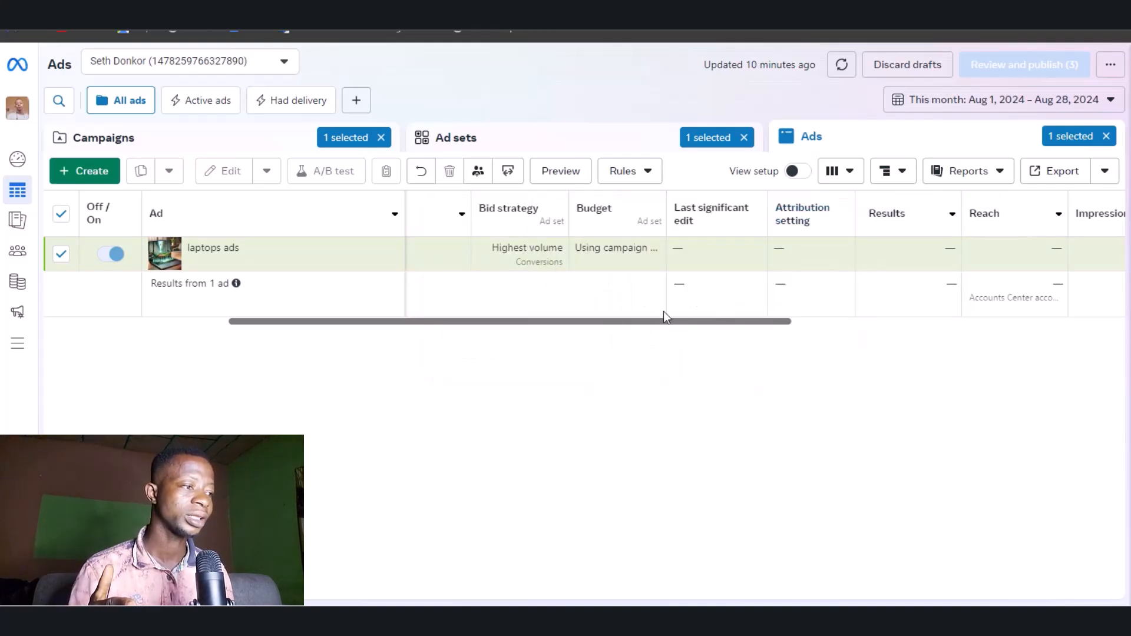
scroll(665, 319, right, 6)
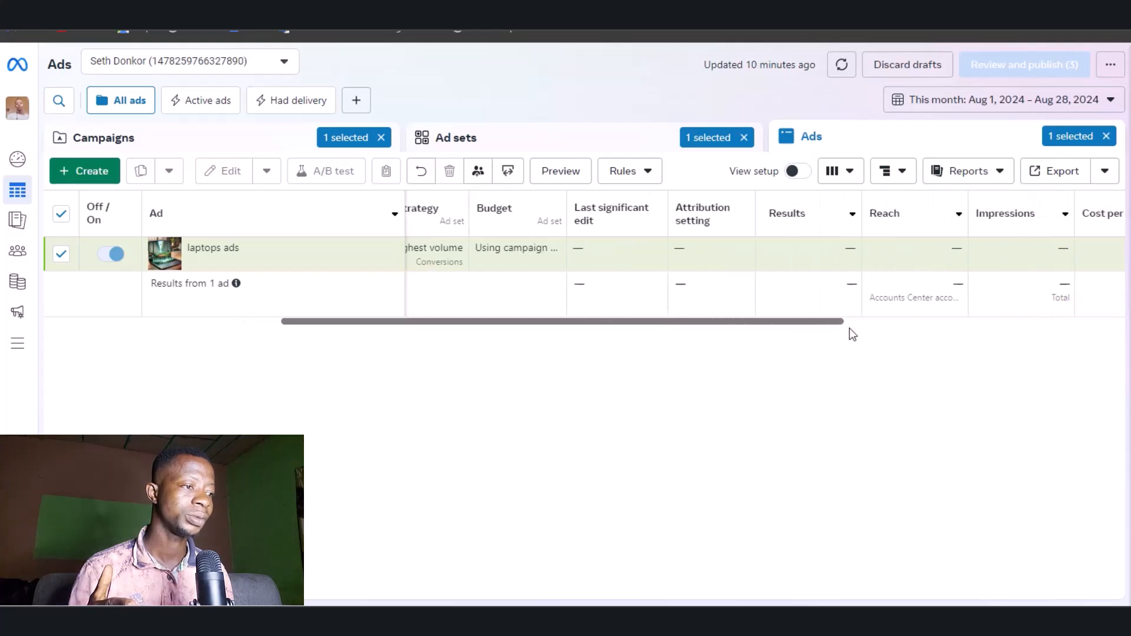
scroll(1041, 340, right, 5)
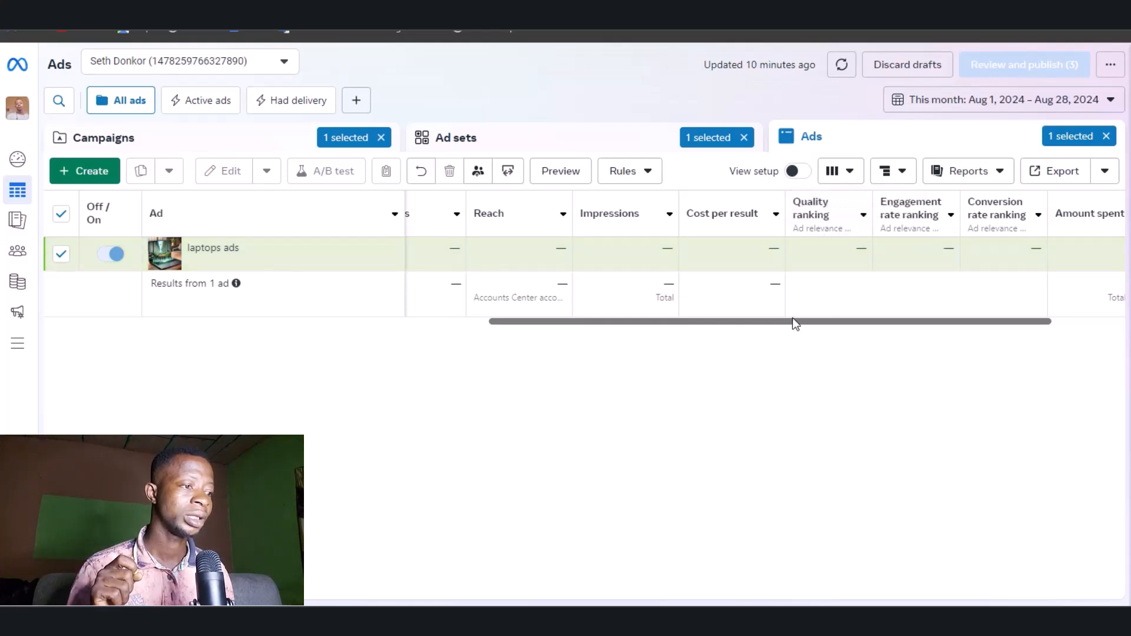
scroll(797, 322, right, 3)
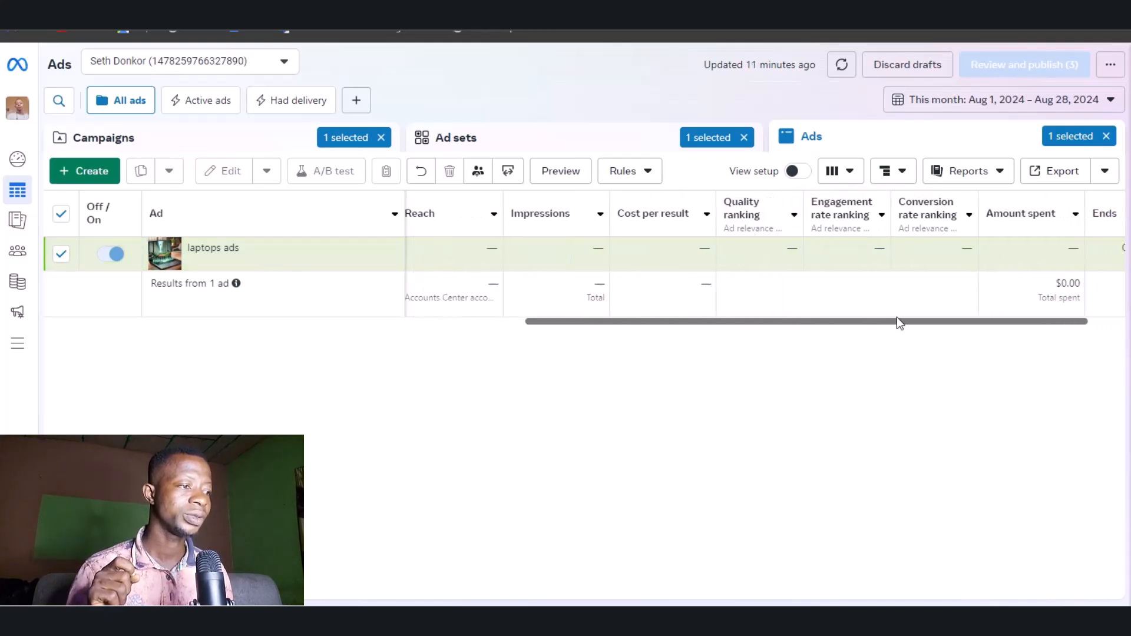